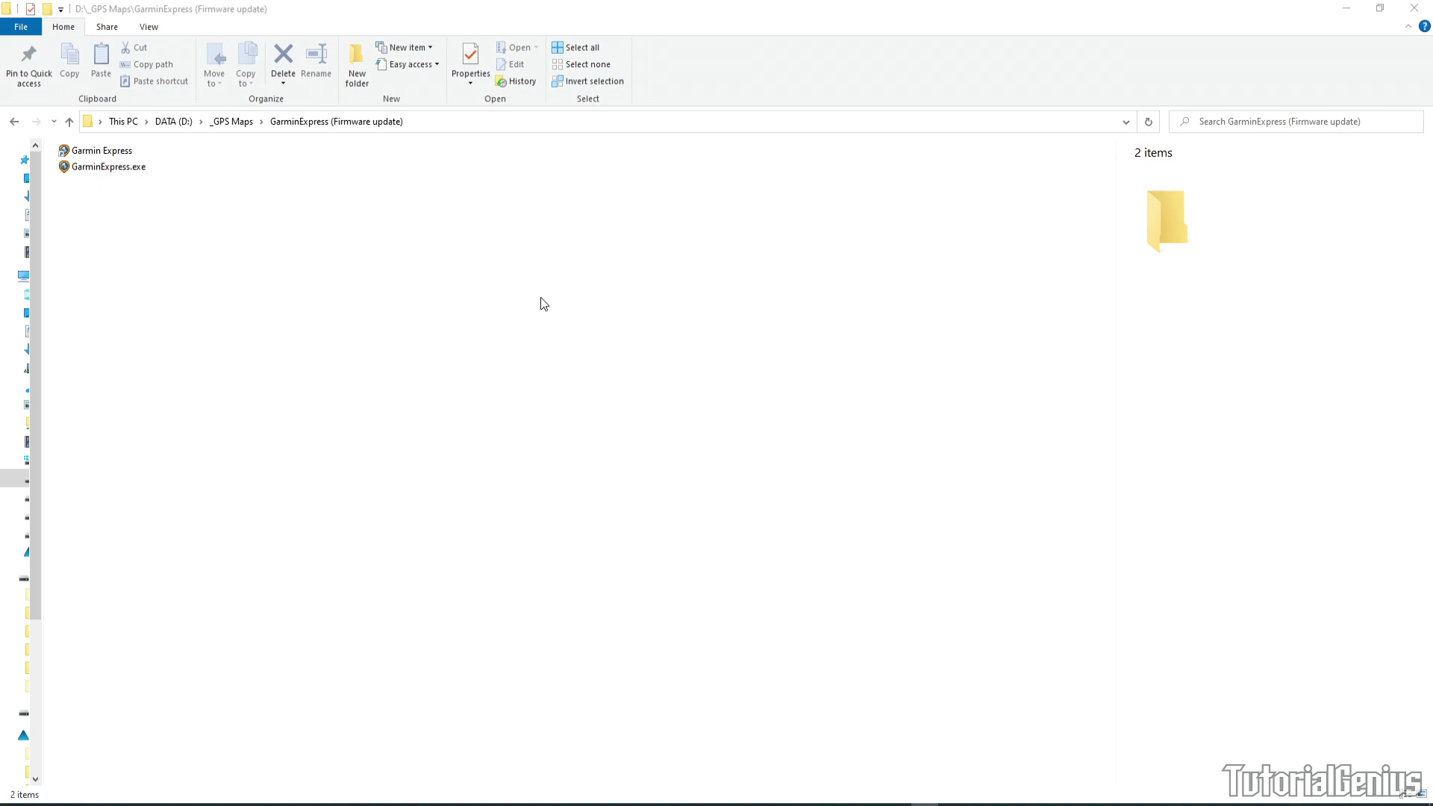
Step: Launch Garmin Express, open the nüvi 1300 tile and refresh its software and map update check
click(150, 207)
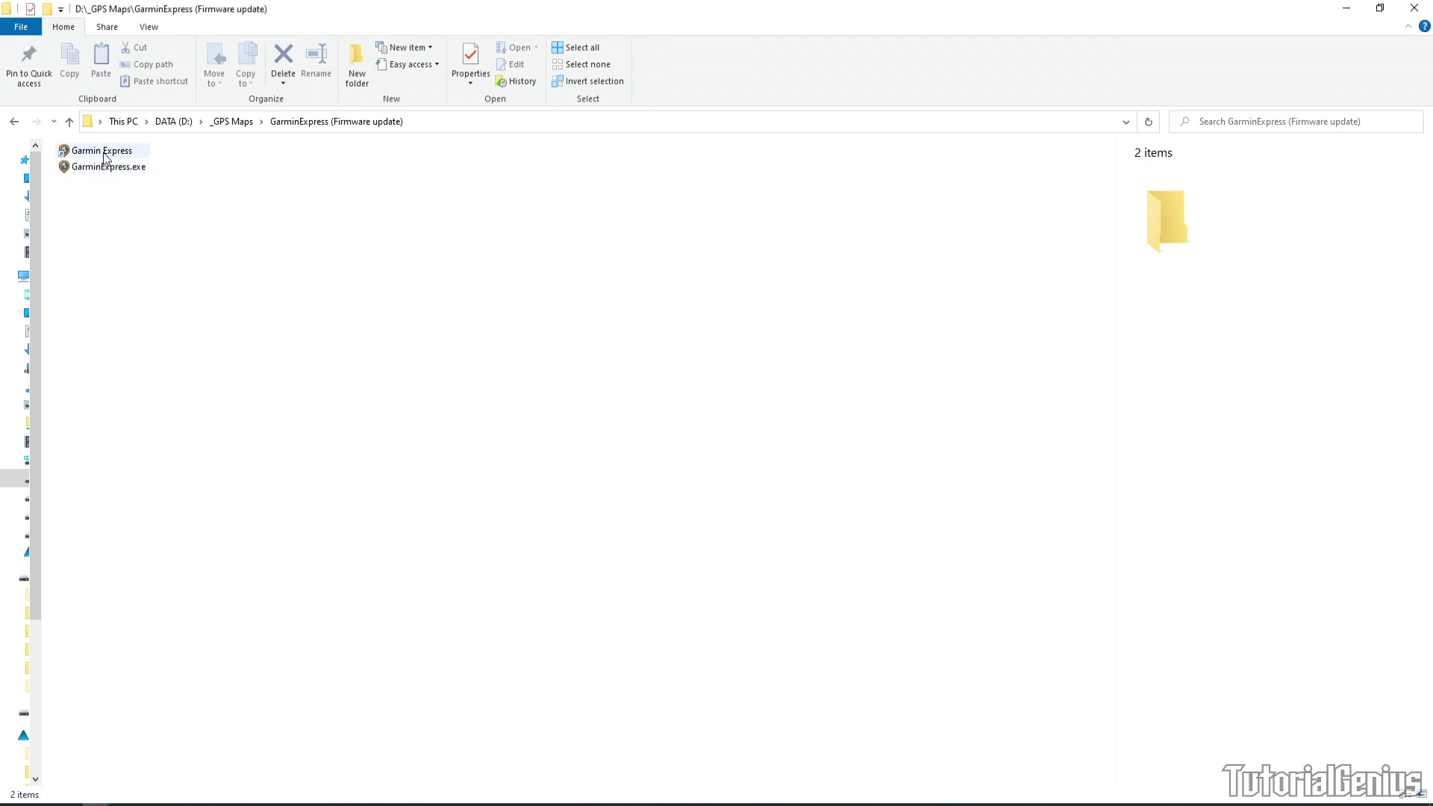
click(105, 158)
double_click(106, 153)
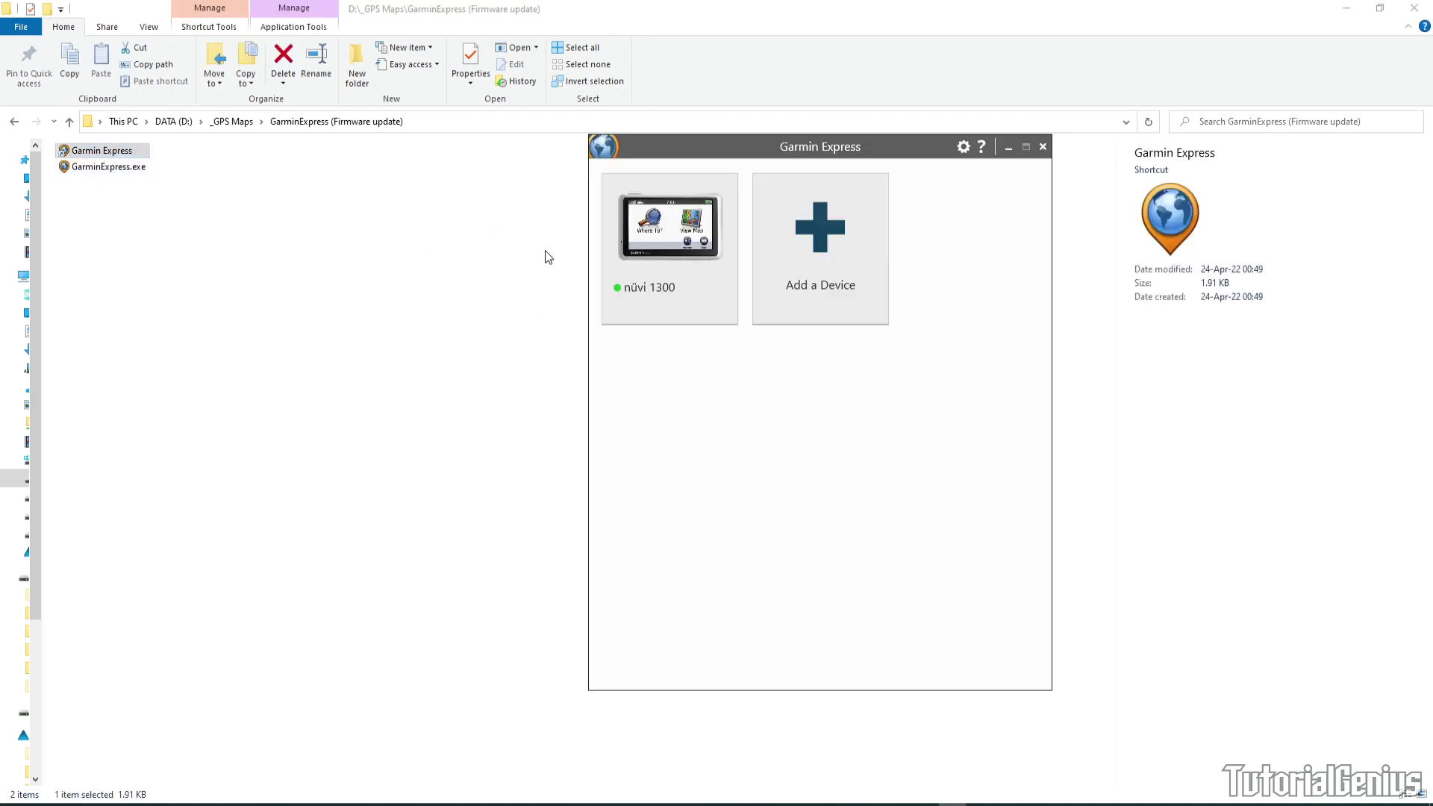
drag(725, 153, 566, 187)
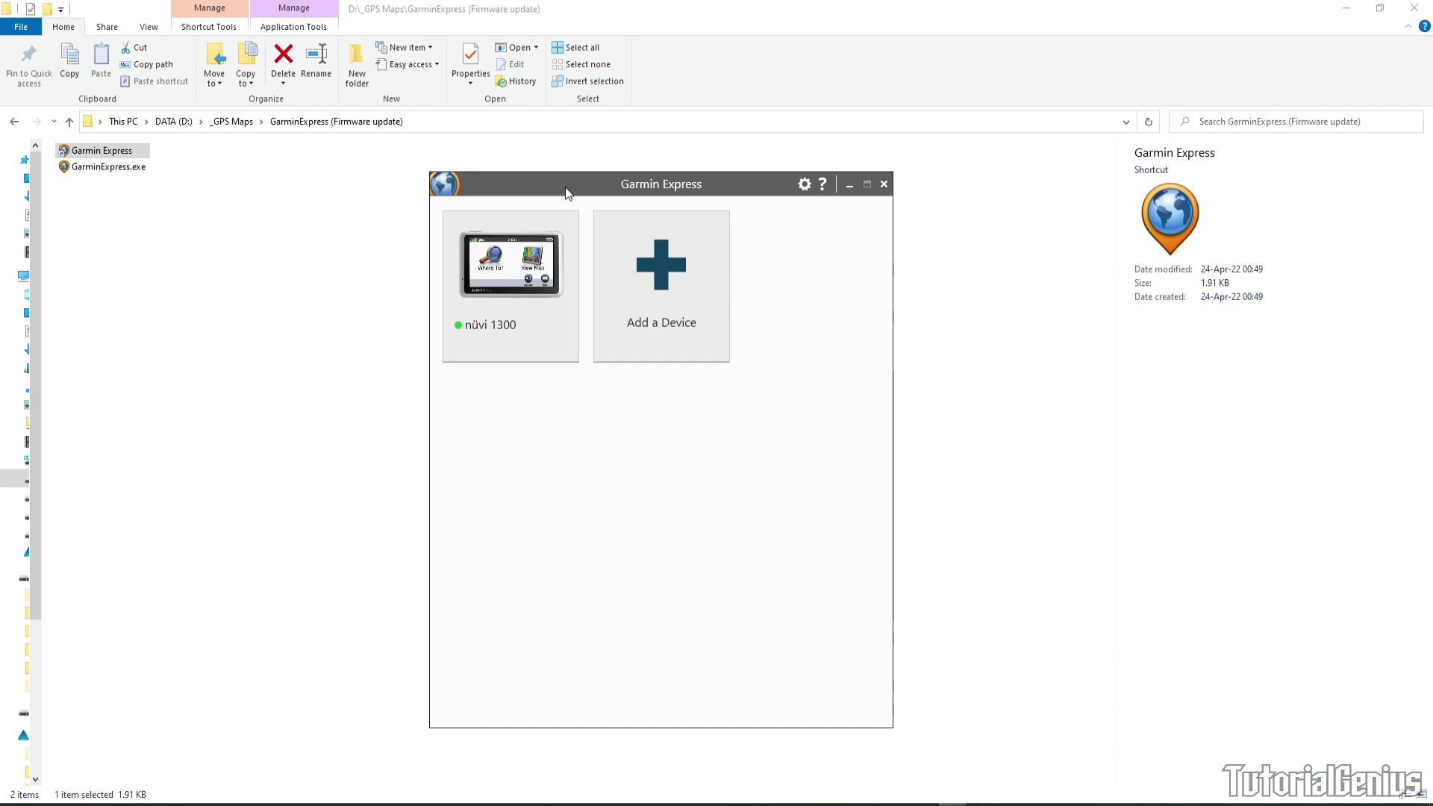
click(531, 283)
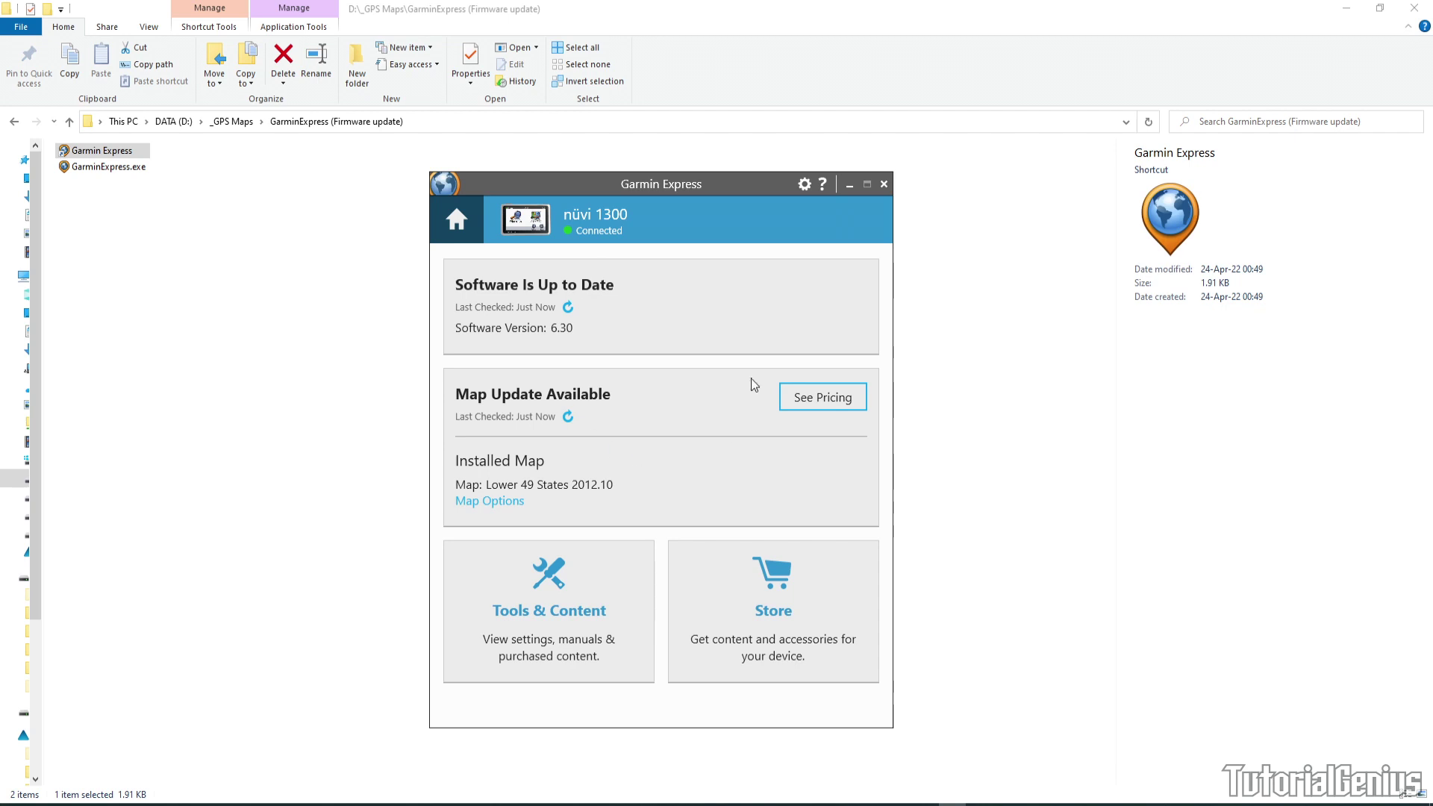
click(568, 308)
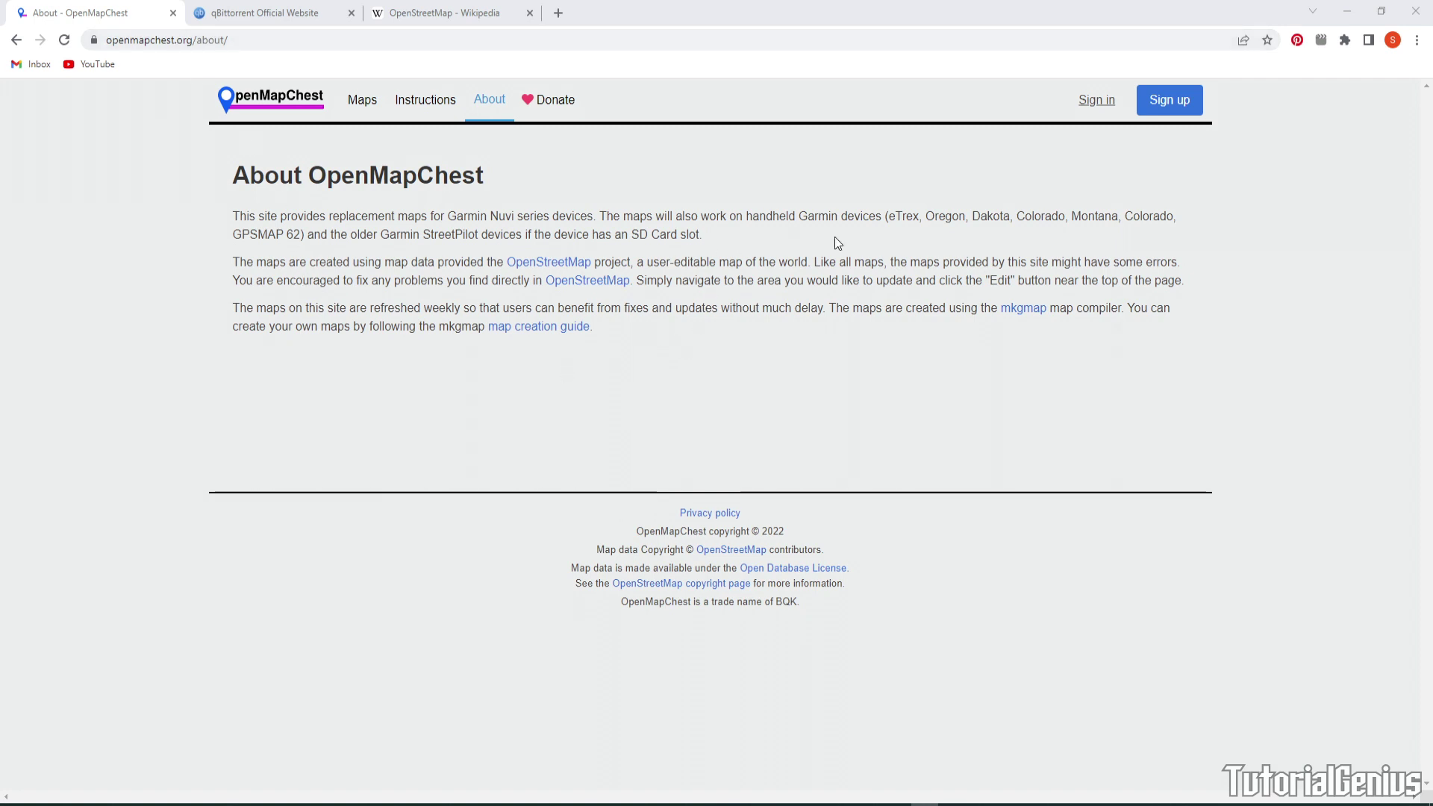
Step: Highlight the About page lines on compatible Garmin devices and the OpenStreetMap project
drag(601, 216, 719, 236)
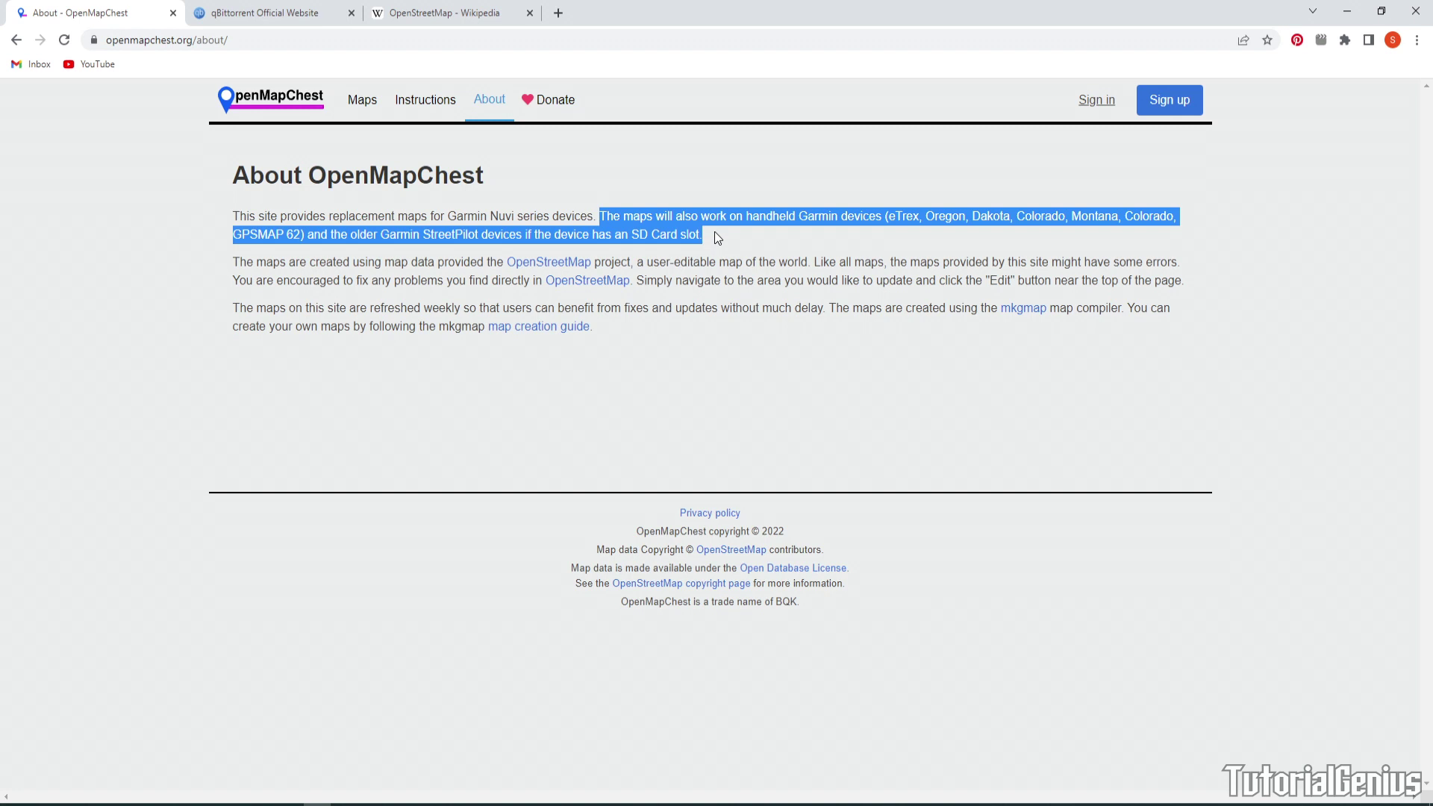
click(576, 250)
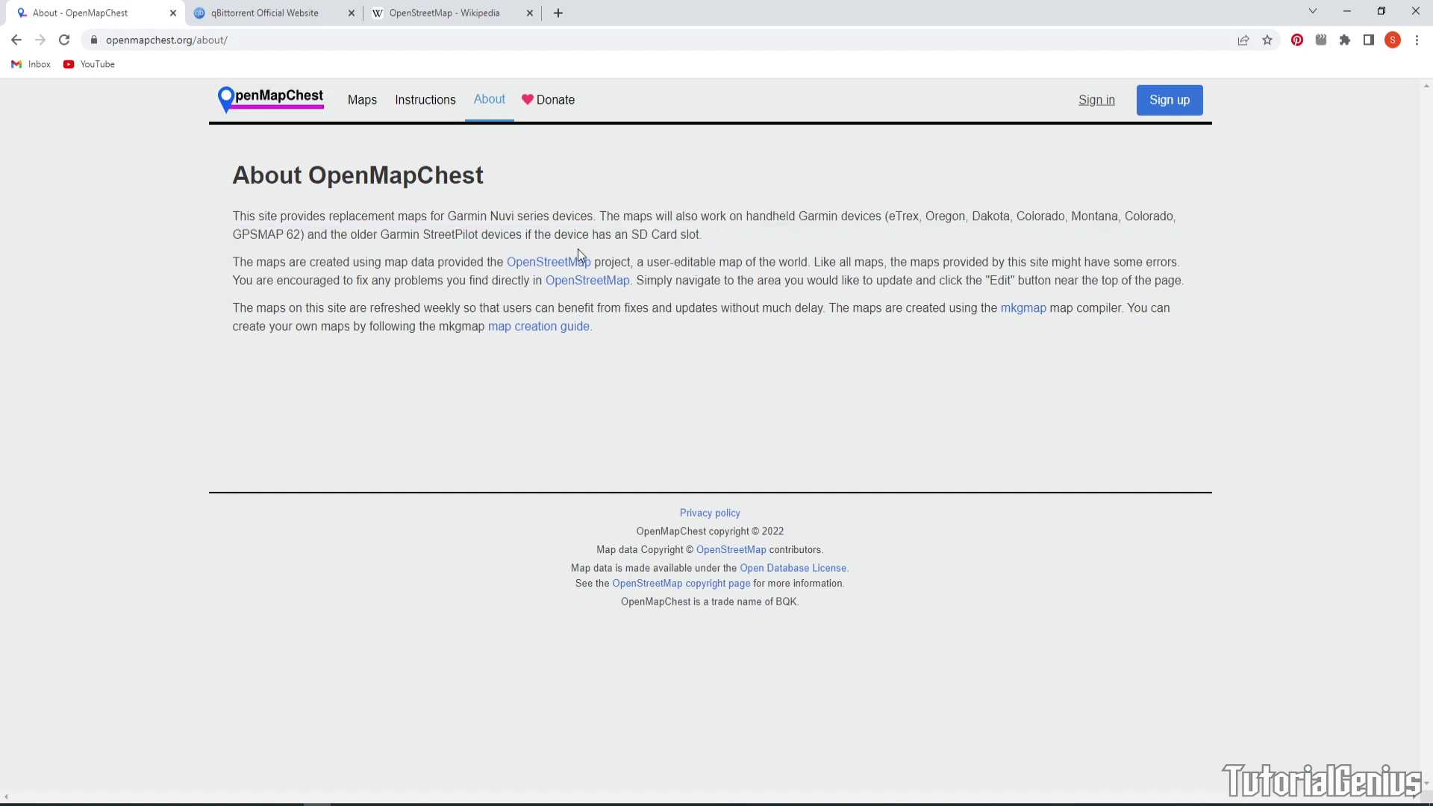
drag(490, 261, 636, 262)
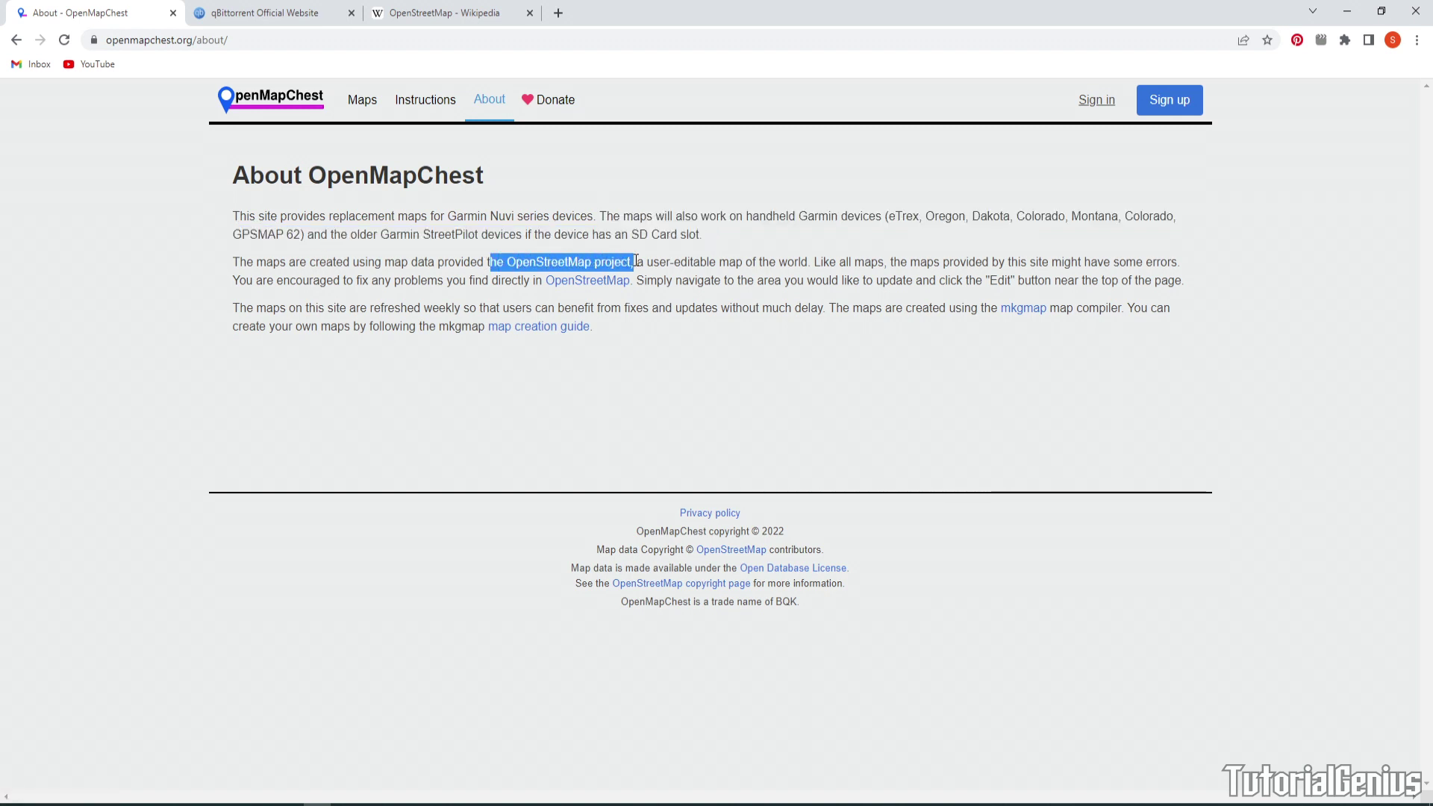
Step: Look over the OpenStreetMap Wikipedia article, then go to OpenMapChest's Maps page
click(457, 13)
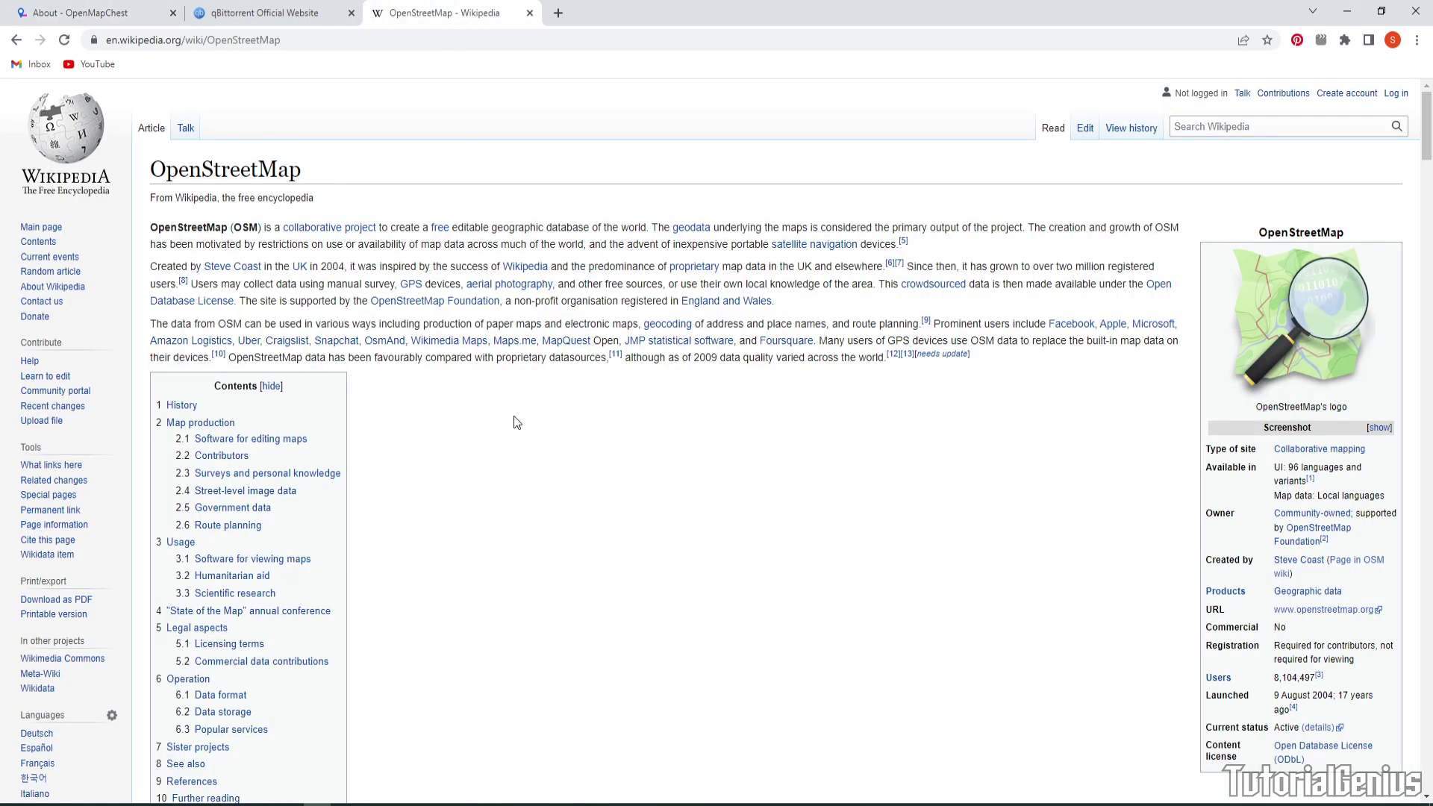
click(127, 15)
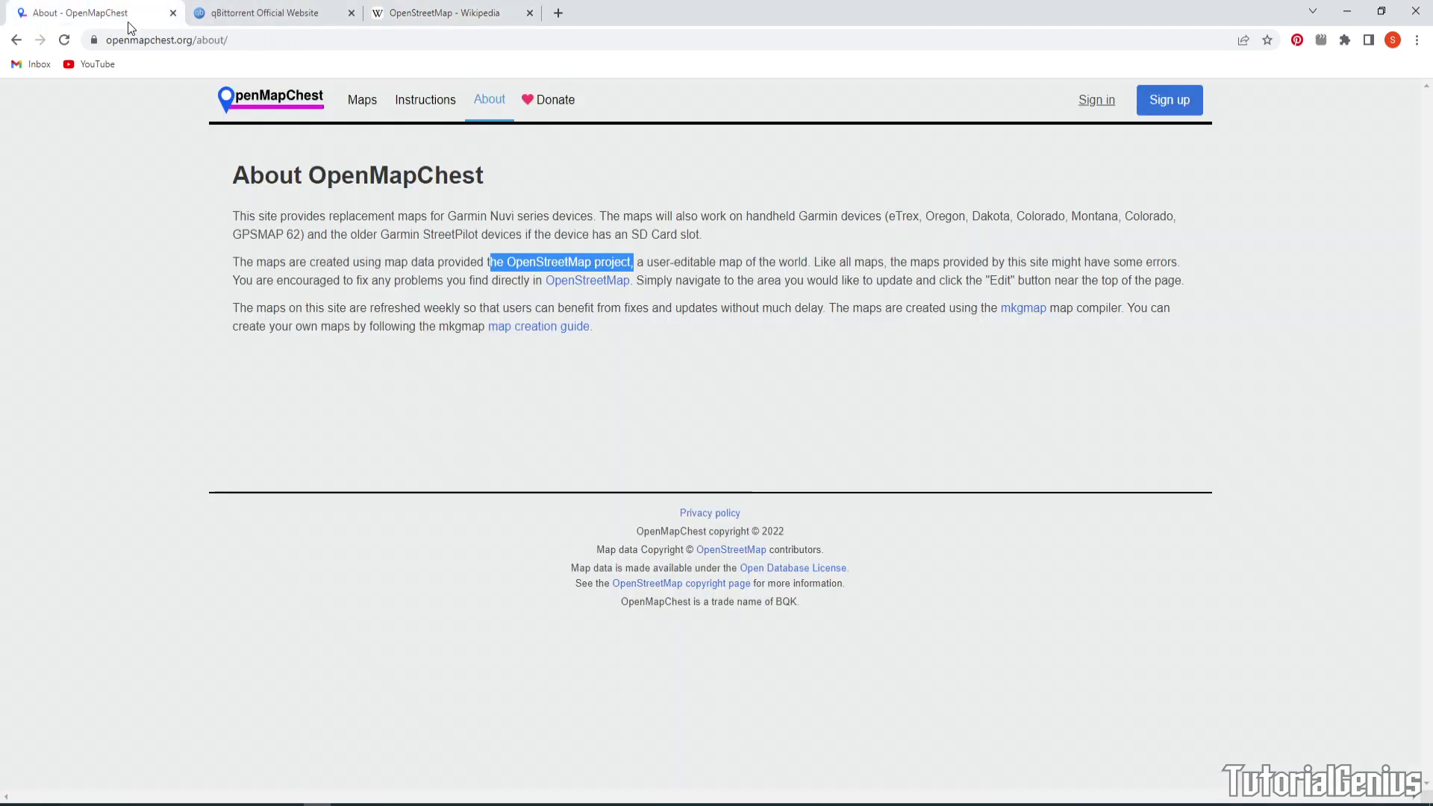
click(307, 131)
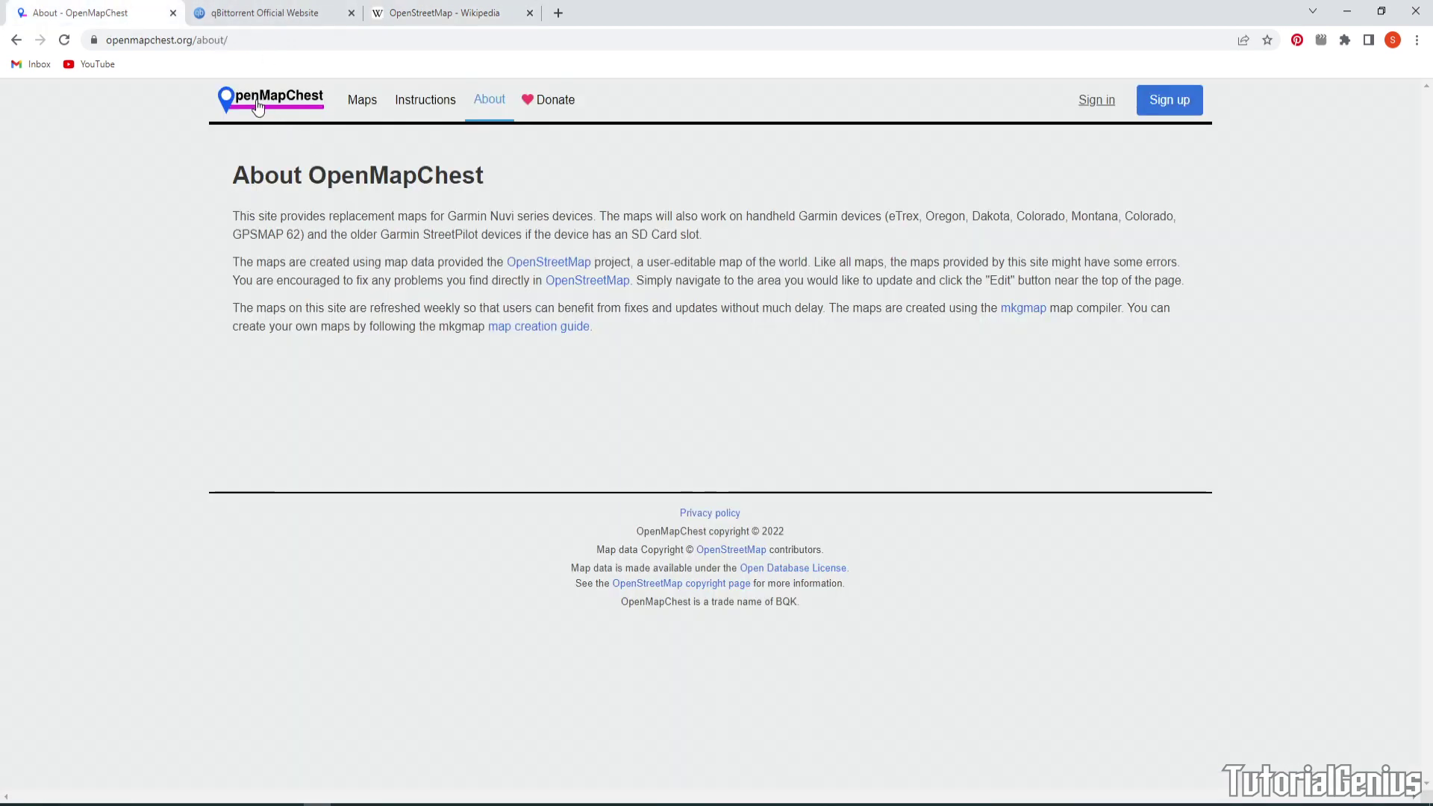
click(362, 101)
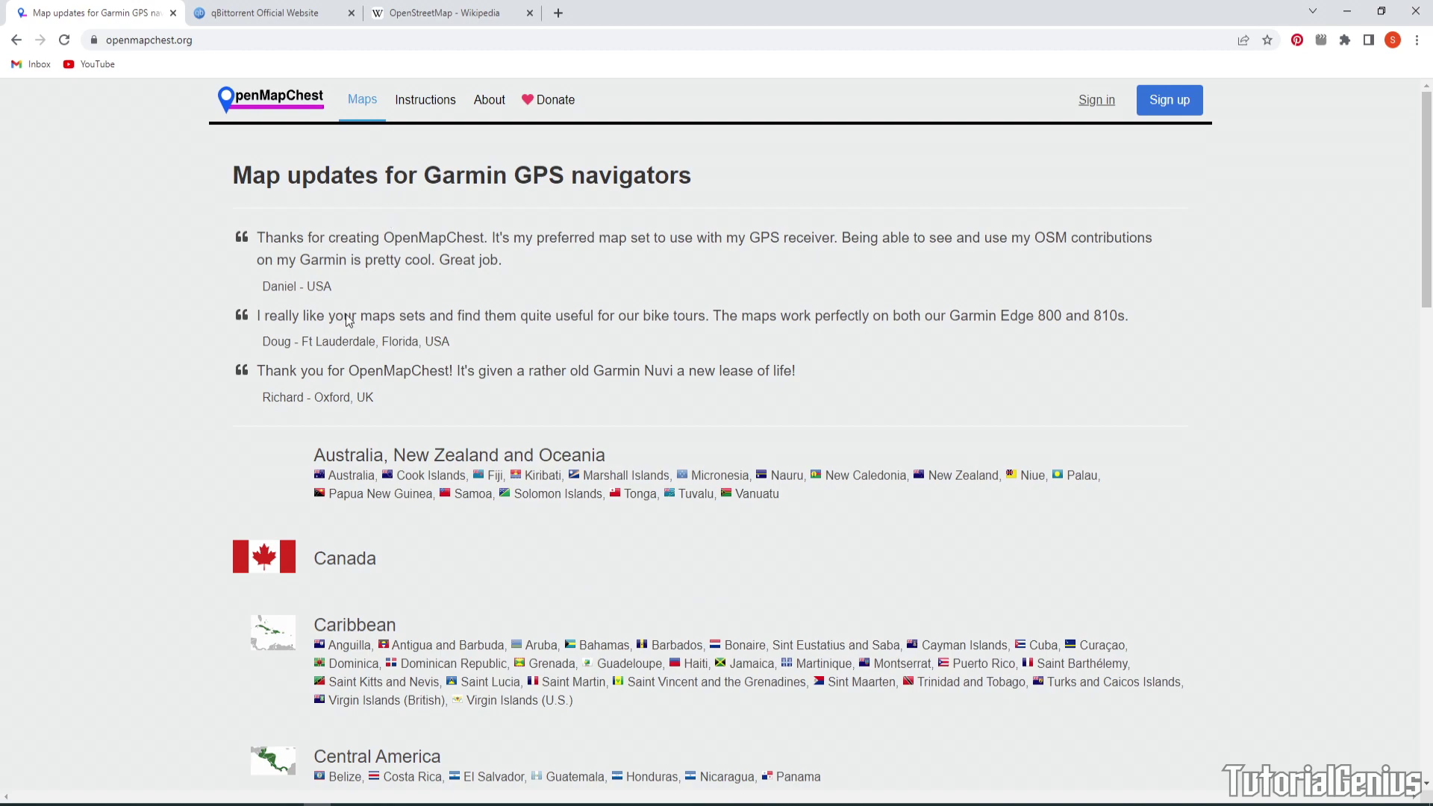
Step: Scroll the region list past Central America down to the United States entries
scroll(227, 356, down, 10)
scroll(391, 232, down, 10)
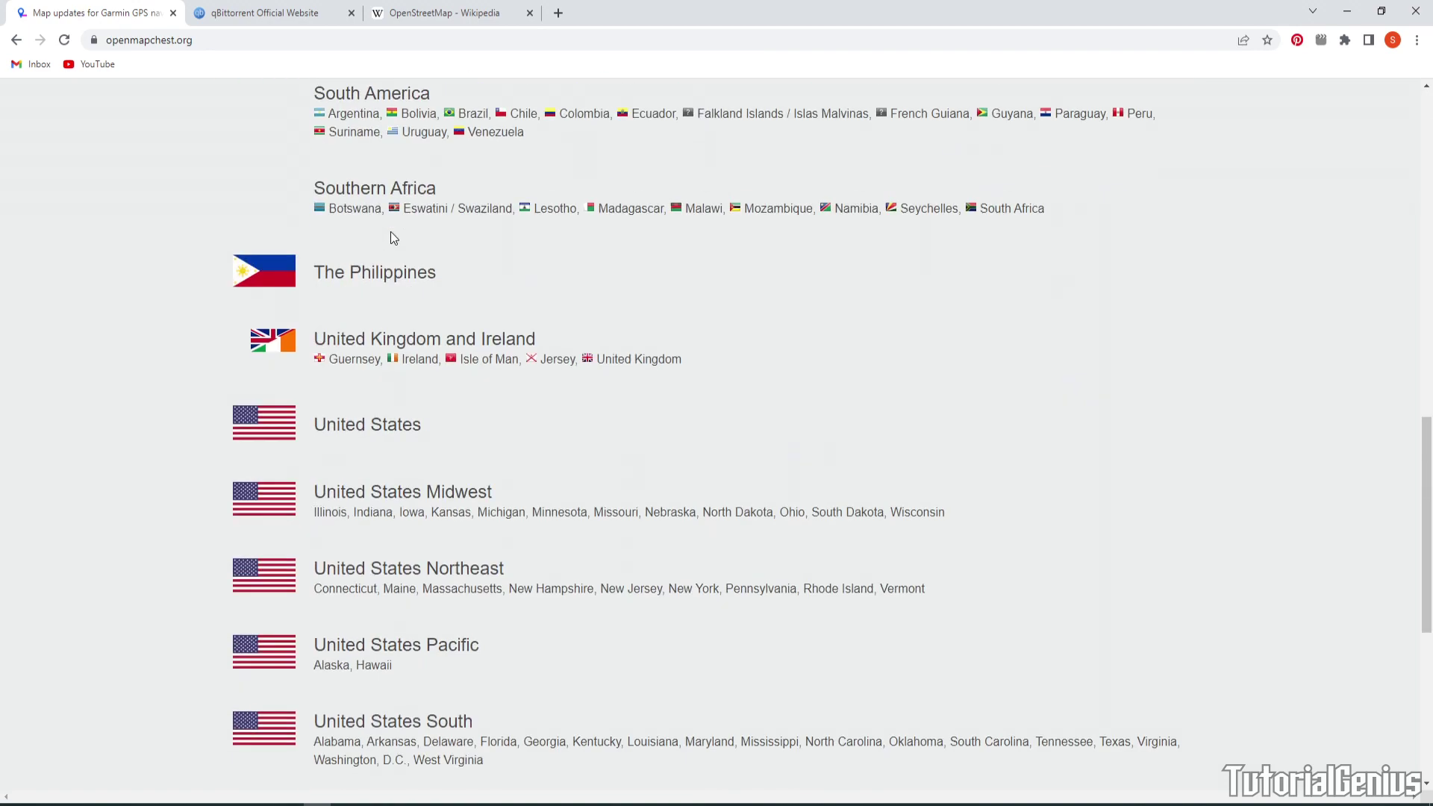
scroll(360, 230, up, 3)
scroll(361, 230, up, 2)
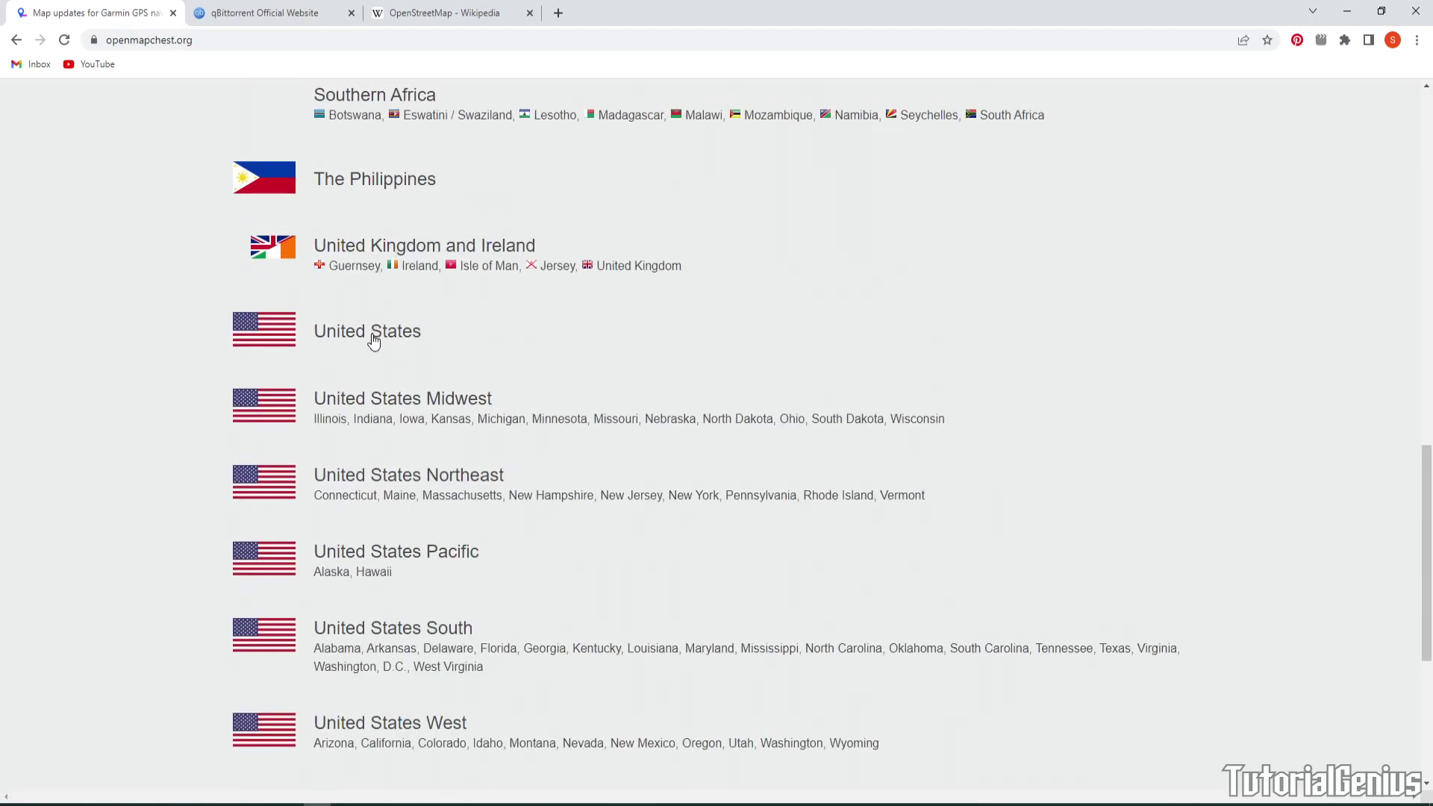
scroll(406, 333, down, 3)
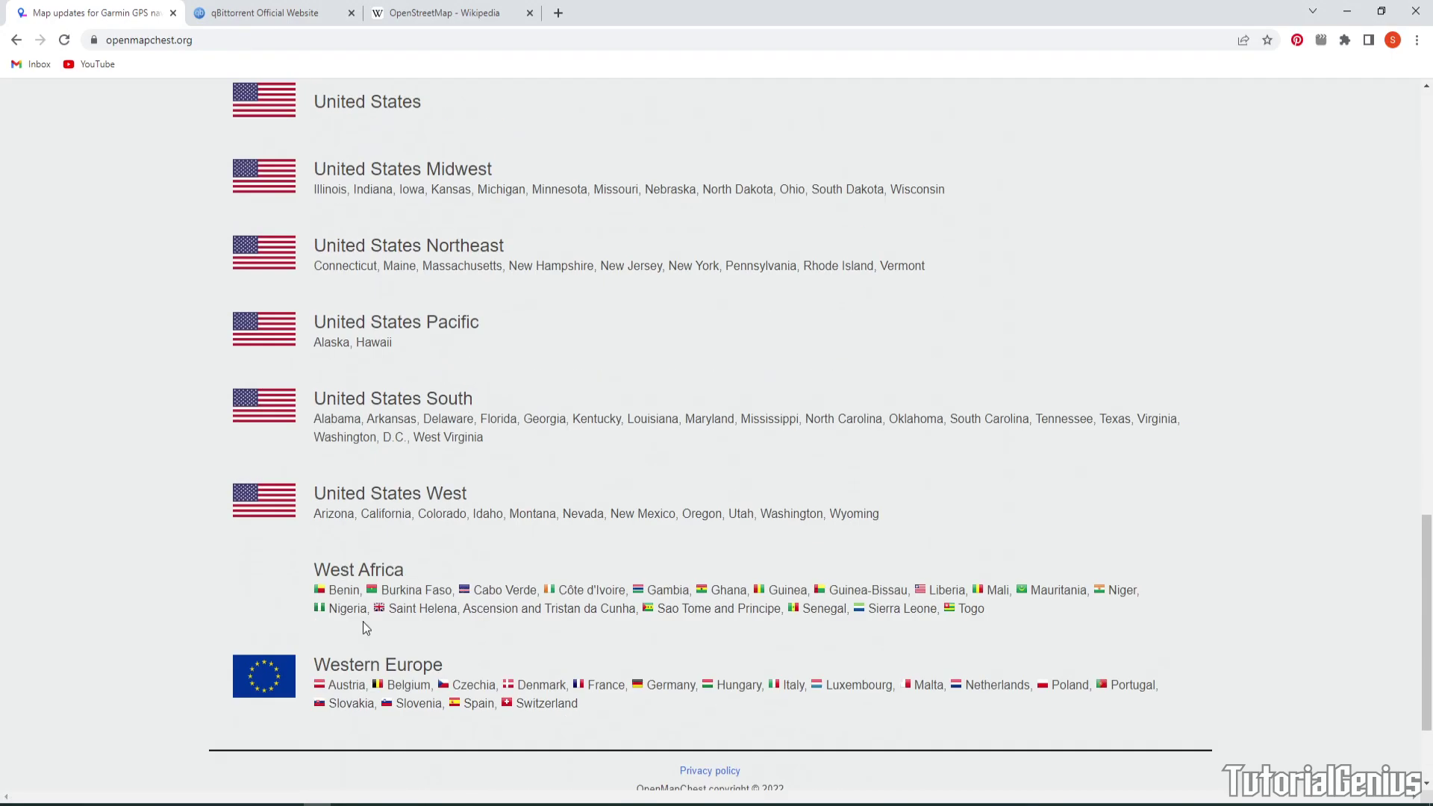
scroll(363, 622, up, 10)
scroll(358, 399, up, 8)
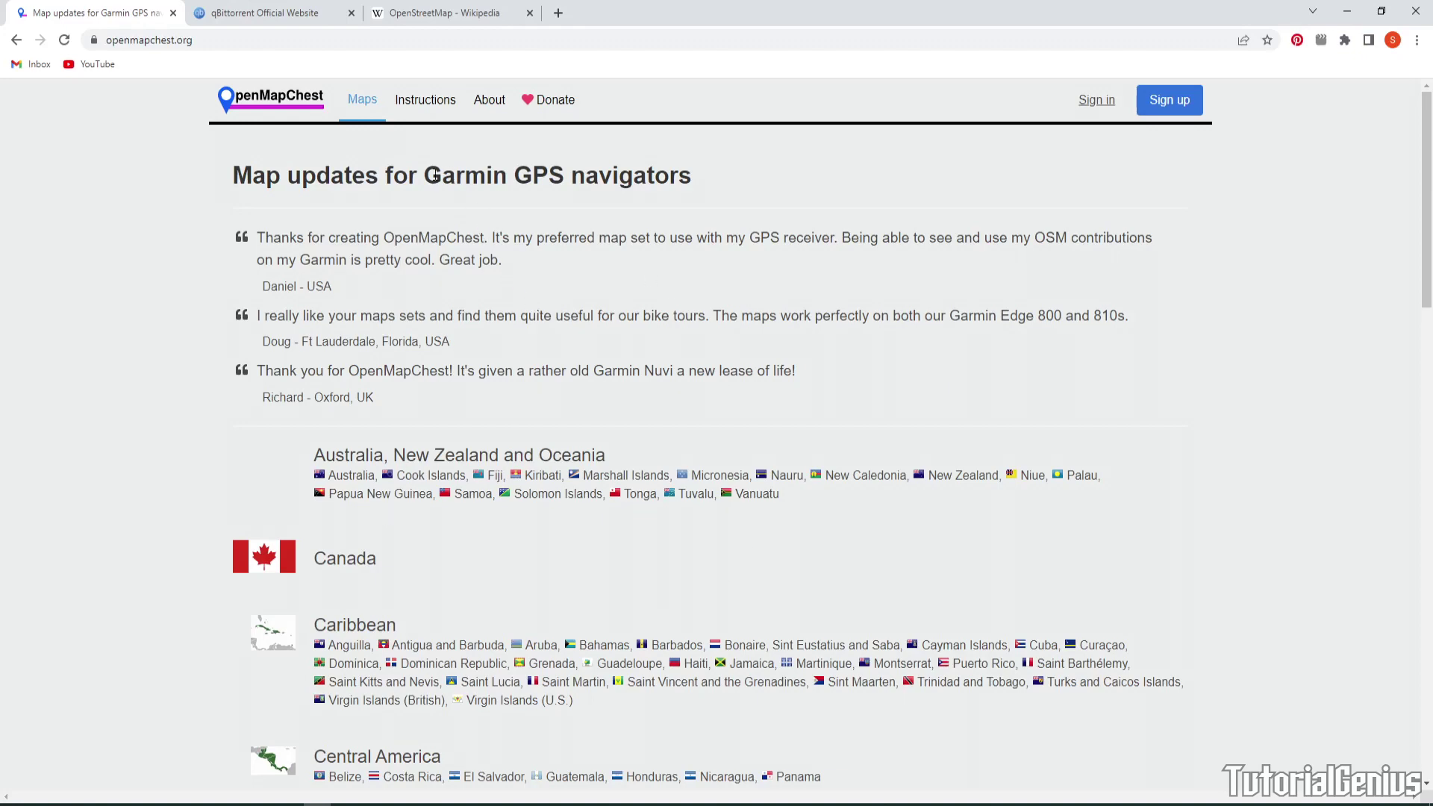
drag(436, 177, 583, 170)
scroll(578, 297, down, 11)
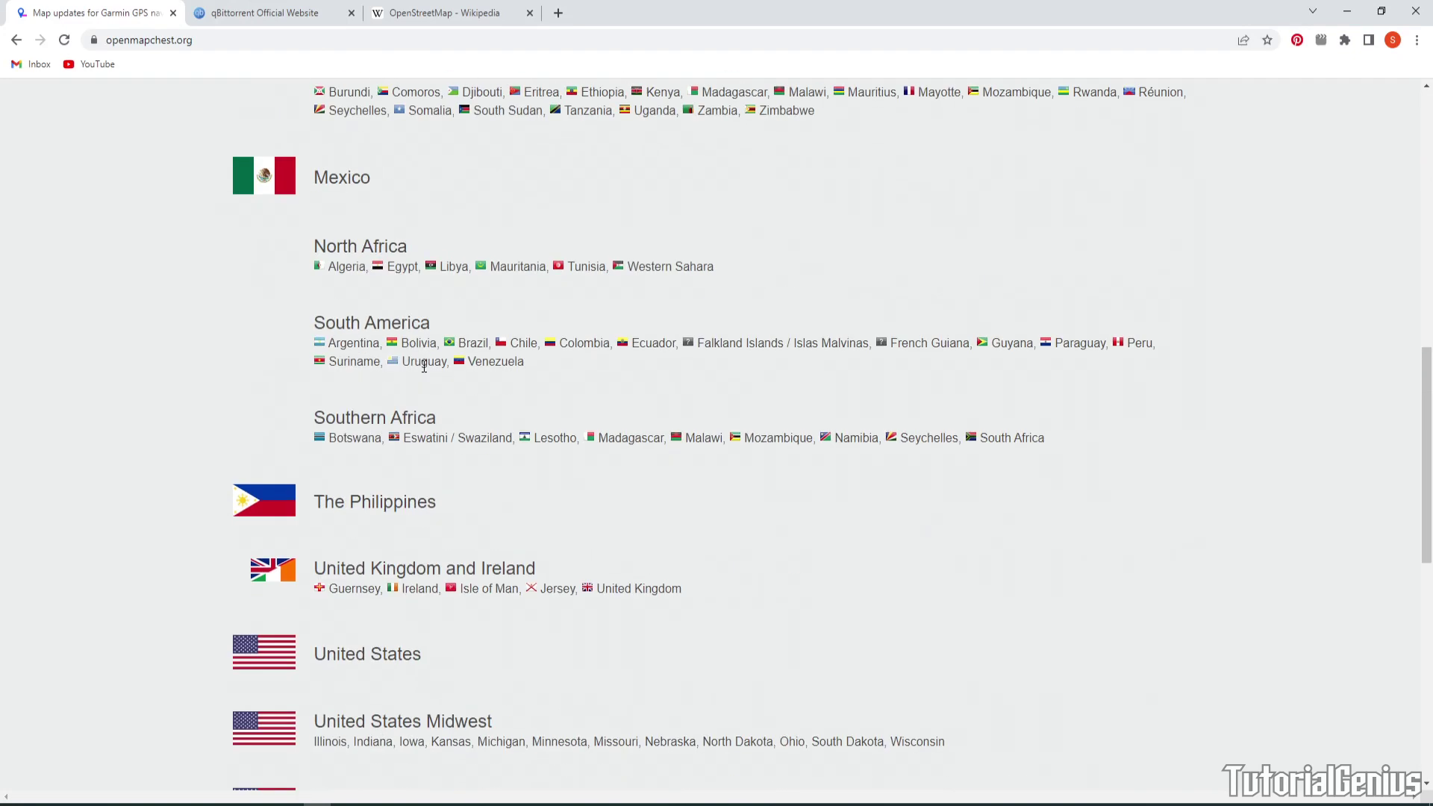
scroll(438, 367, down, 4)
scroll(113, 461, up, 9)
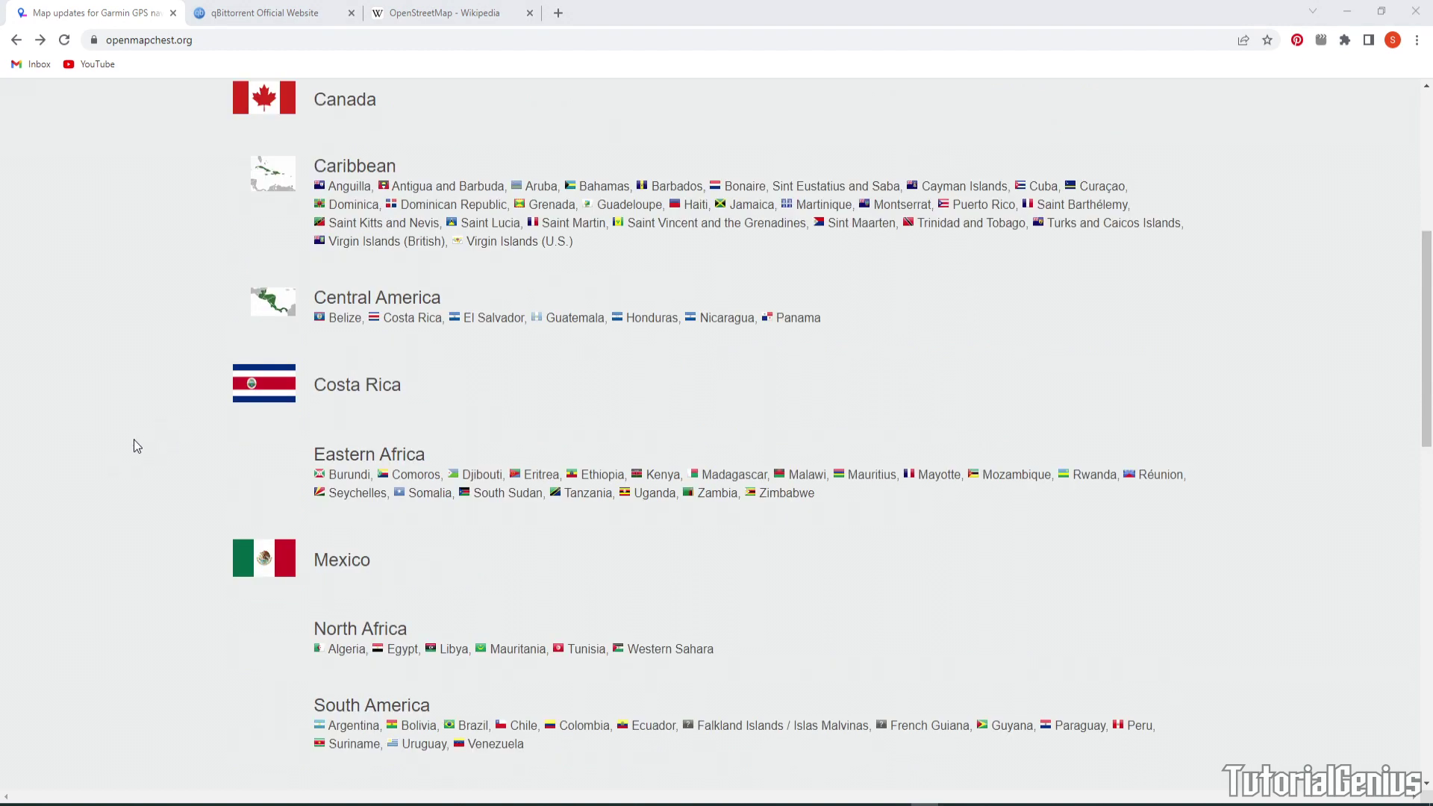
drag(454, 301, 313, 297)
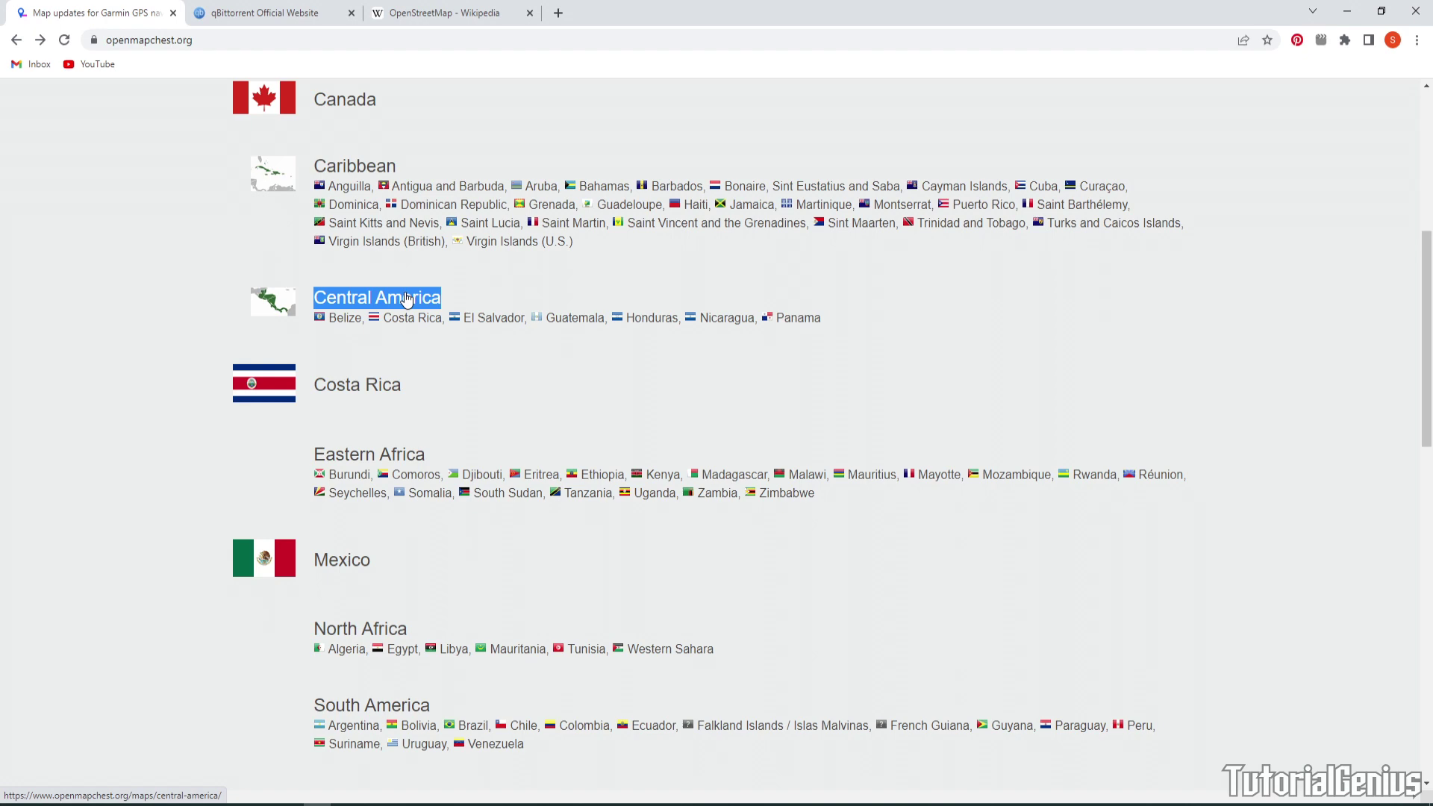
click(145, 287)
scroll(141, 296, down, 4)
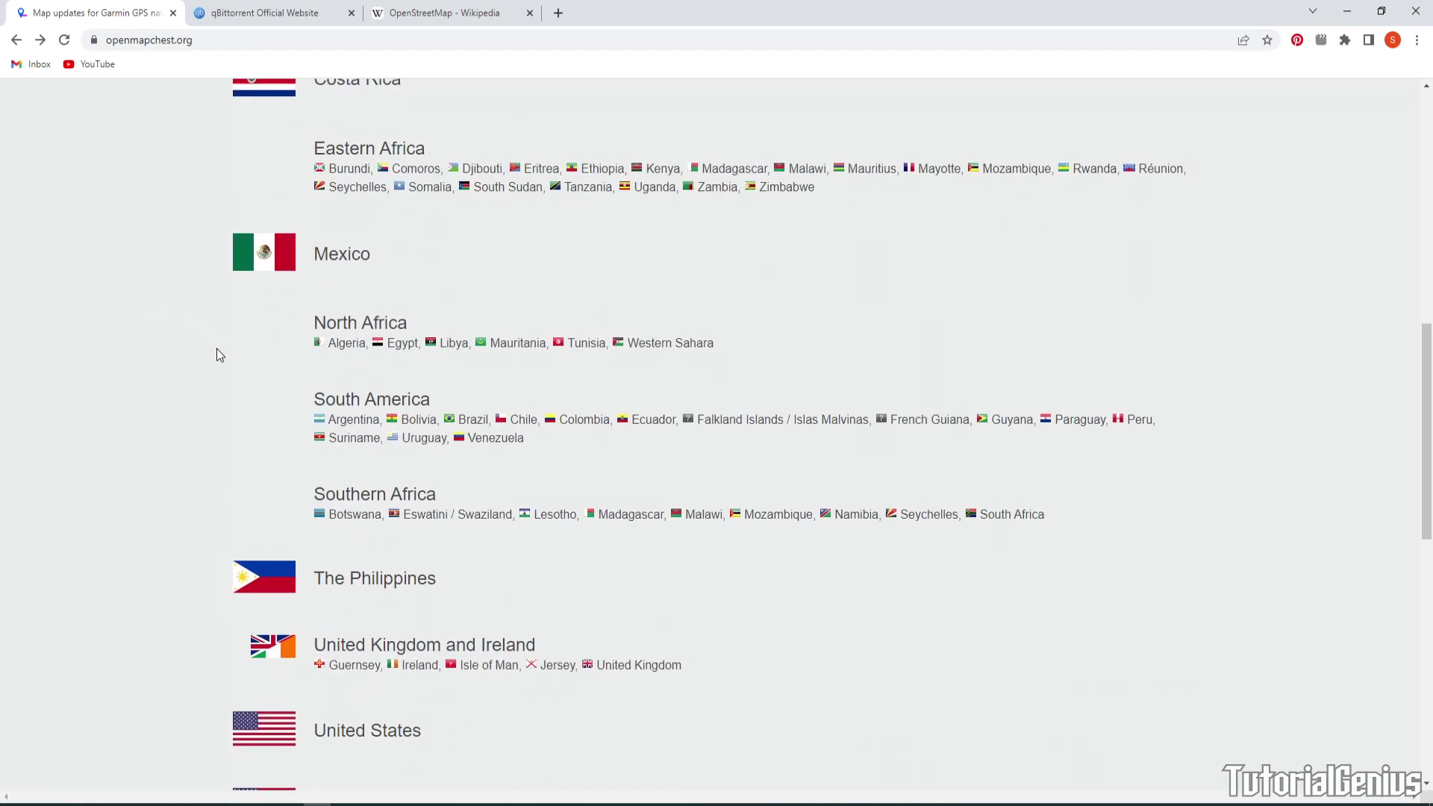
scroll(216, 348, down, 3)
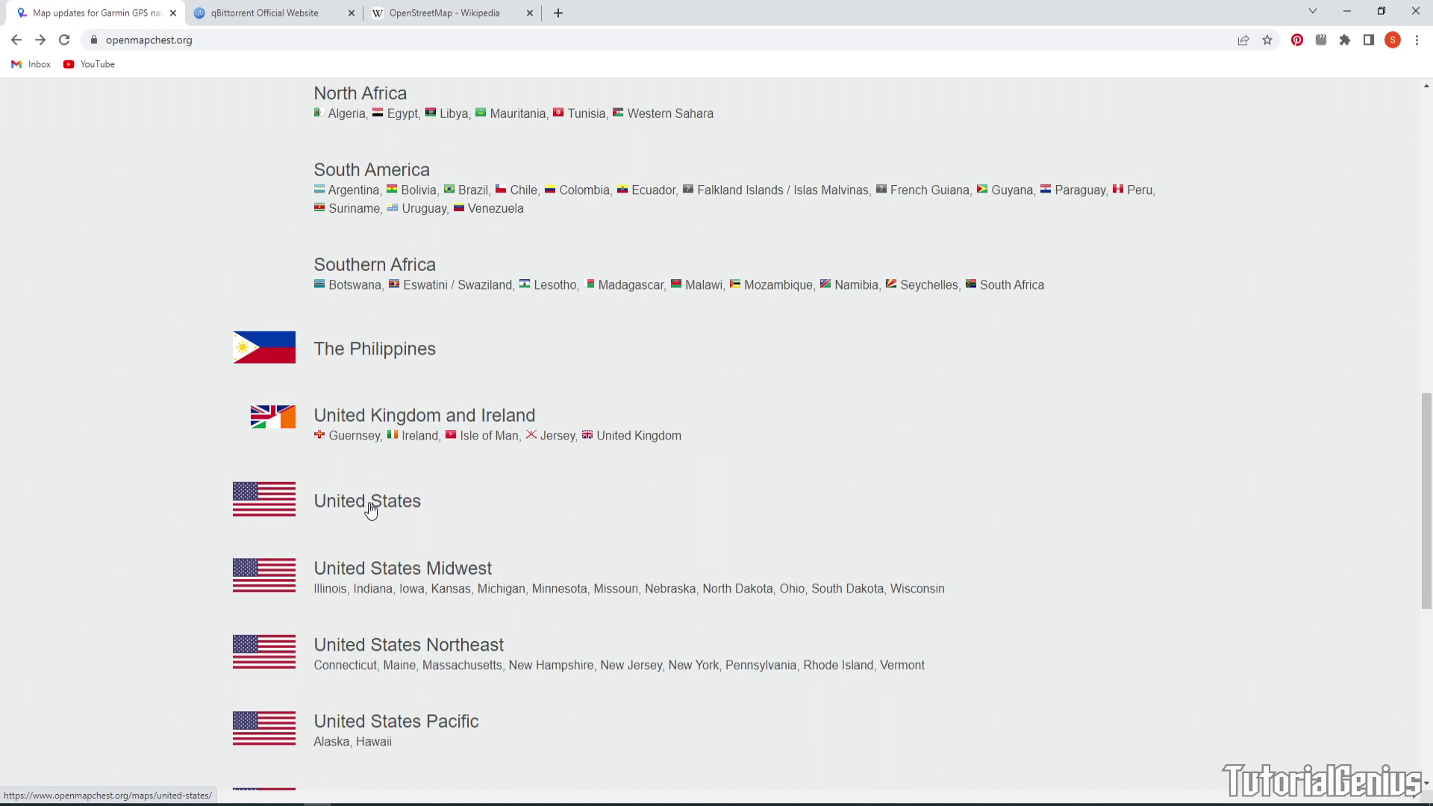
scroll(371, 510, down, 5)
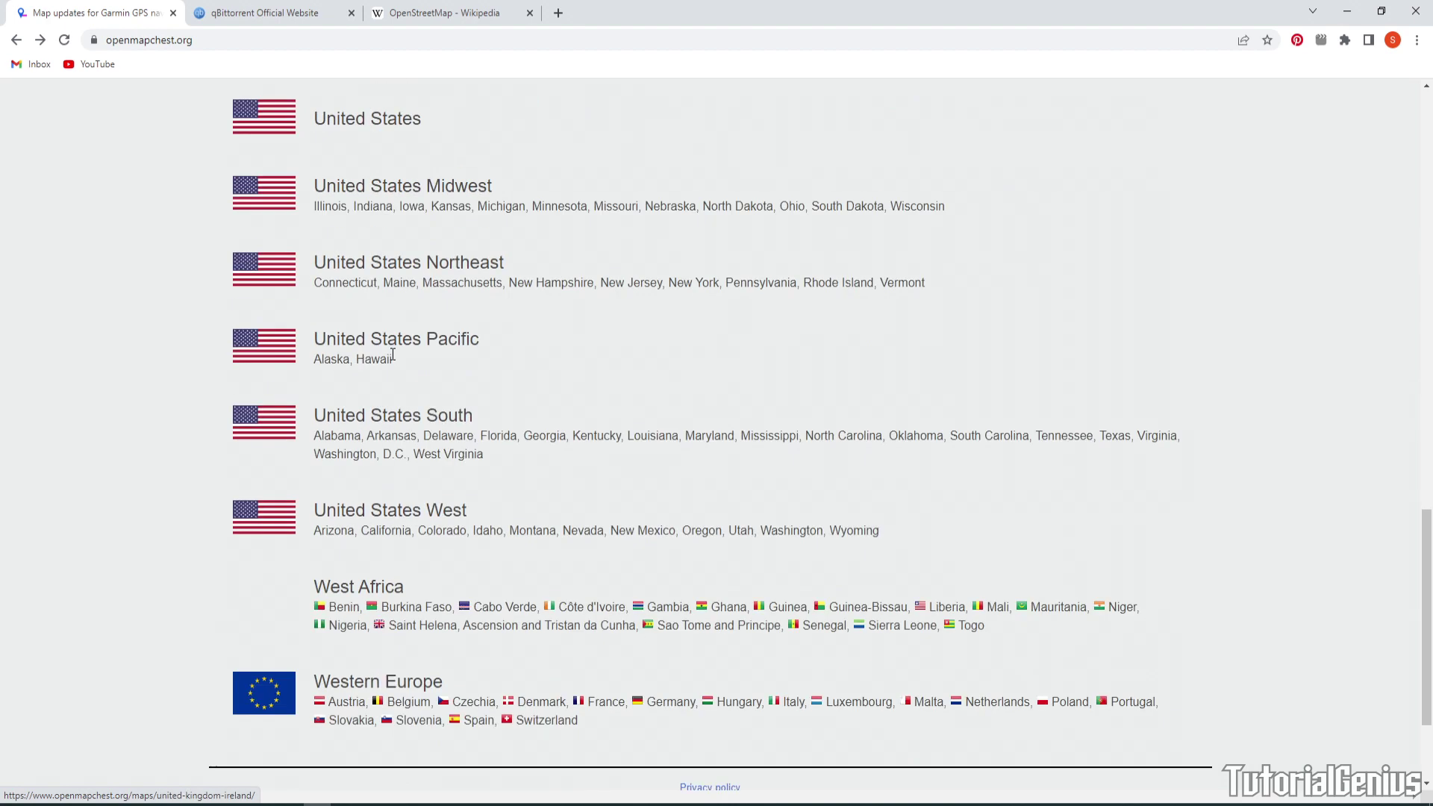
scroll(435, 403, up, 3)
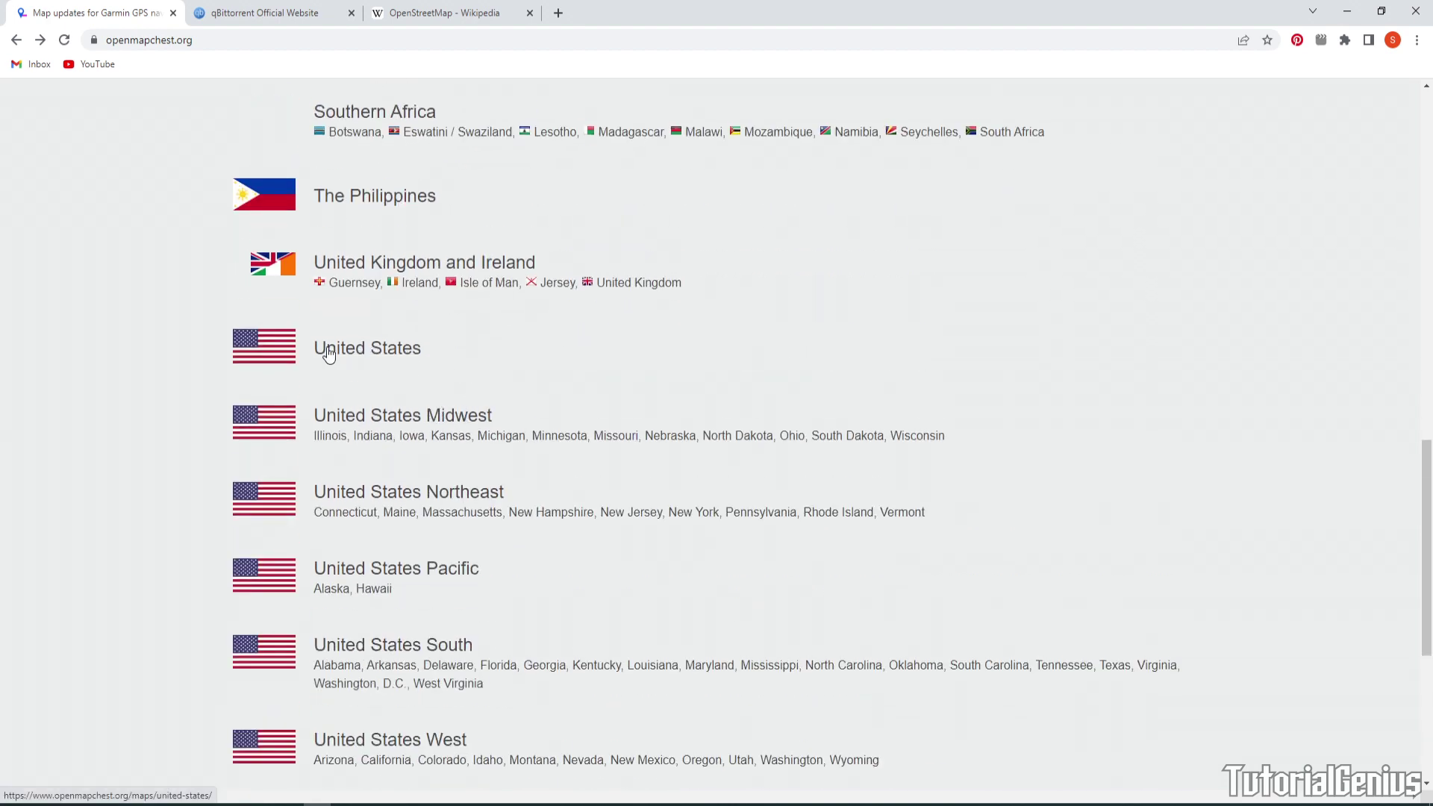
Step: Check the United States map page and its SD card note, then return to the region list
click(373, 354)
scroll(345, 491, down, 2)
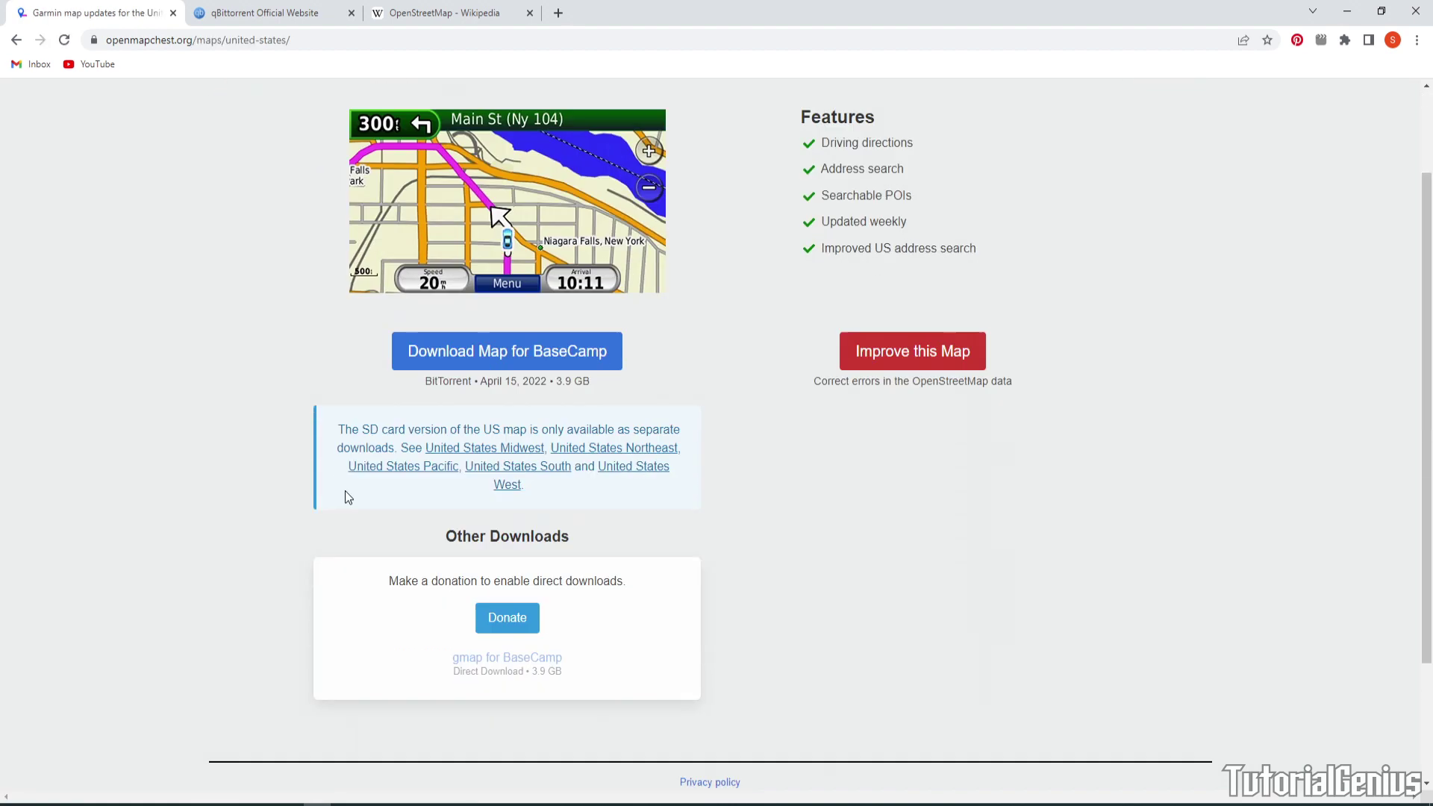
drag(348, 393, 668, 446)
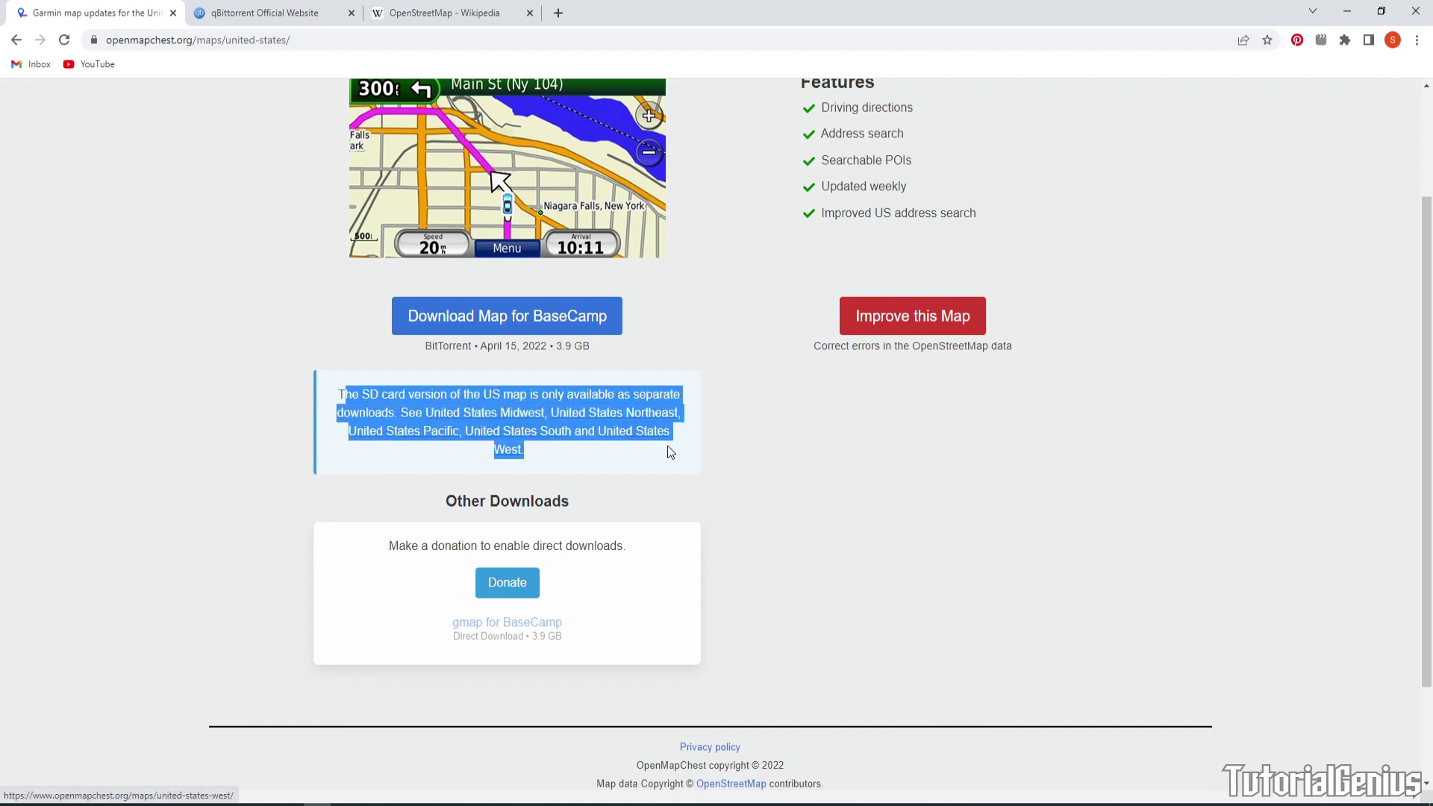
click(16, 39)
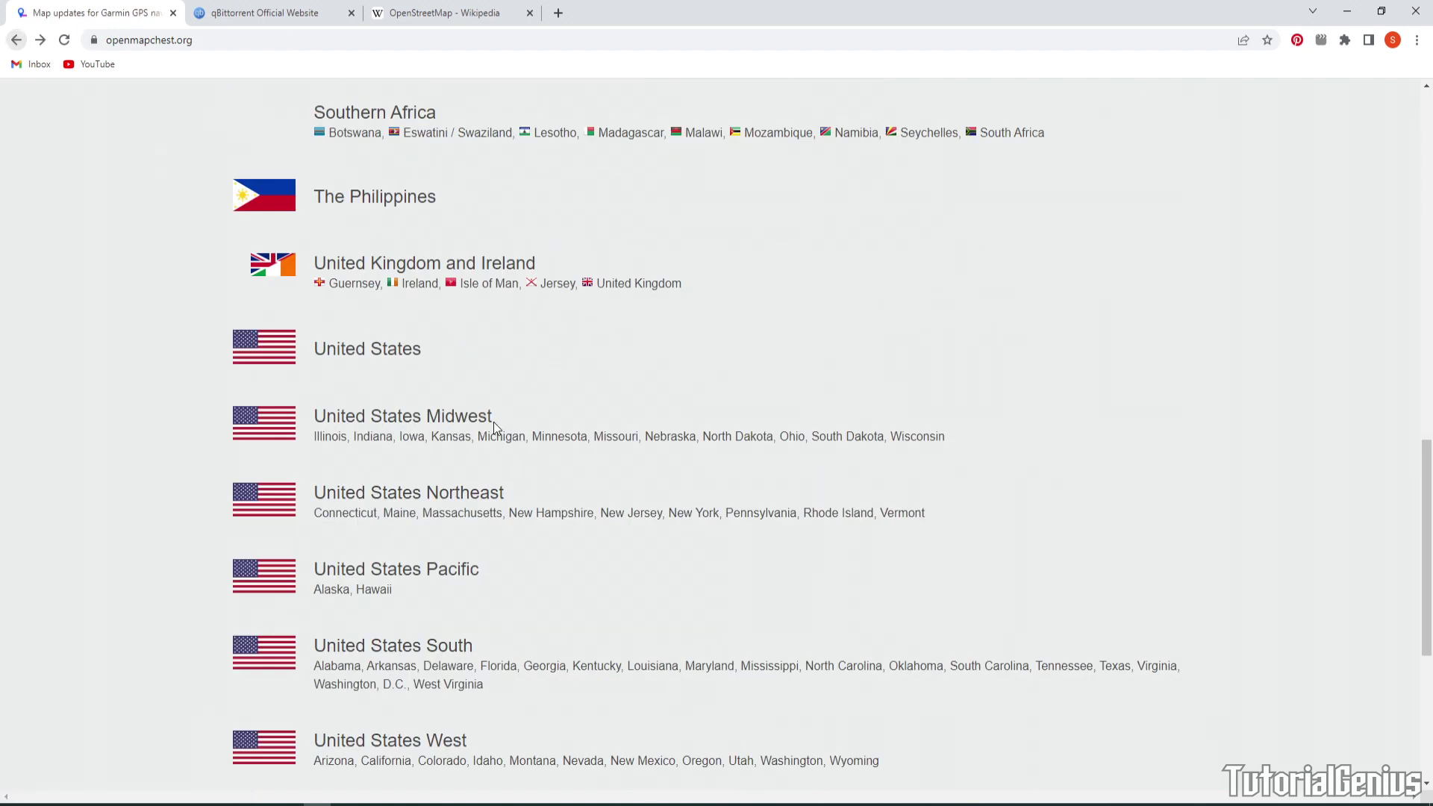
scroll(418, 321, down, 2)
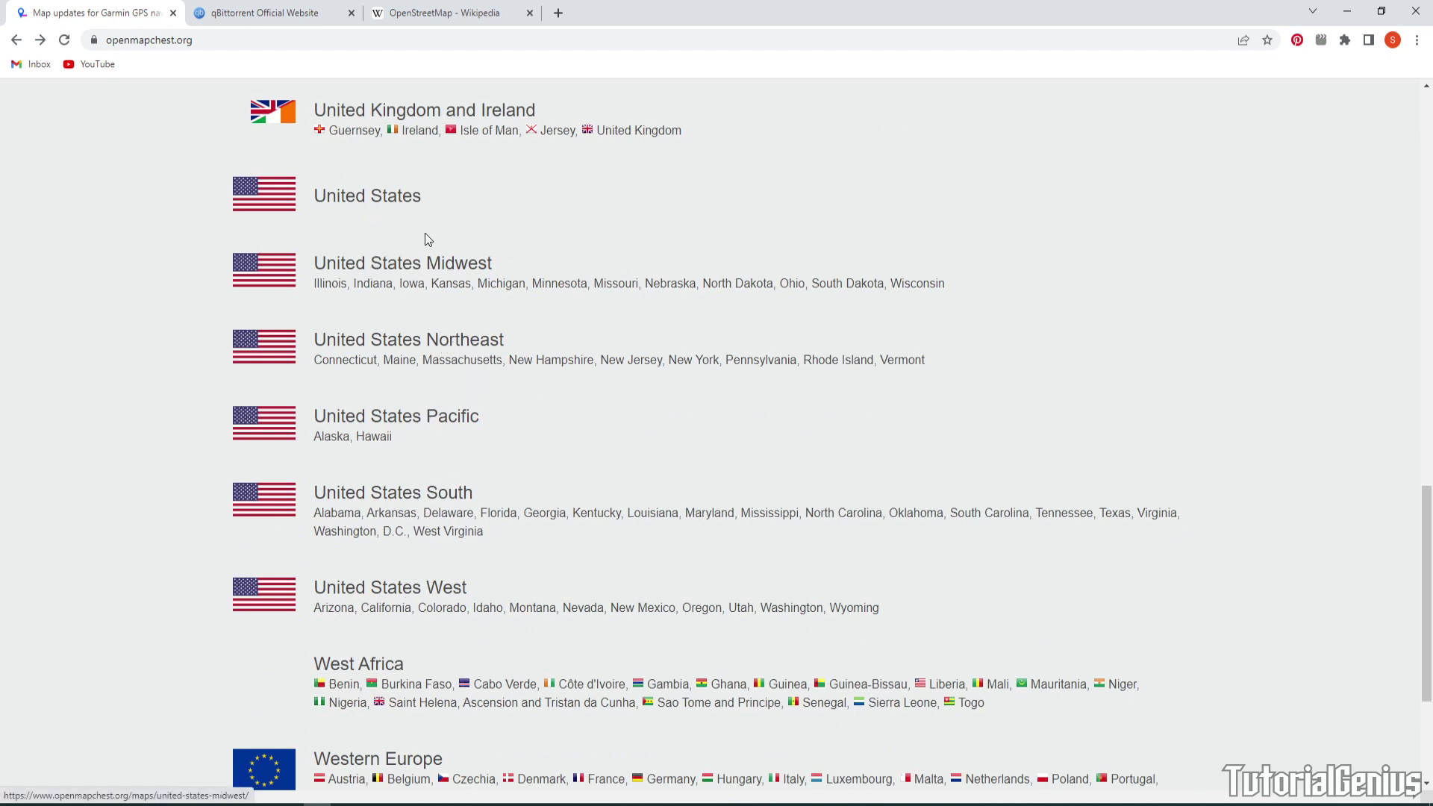
Step: Download the United States Midwest SD-card map torrent, then switch to the qBittorrent downloads tab
click(423, 268)
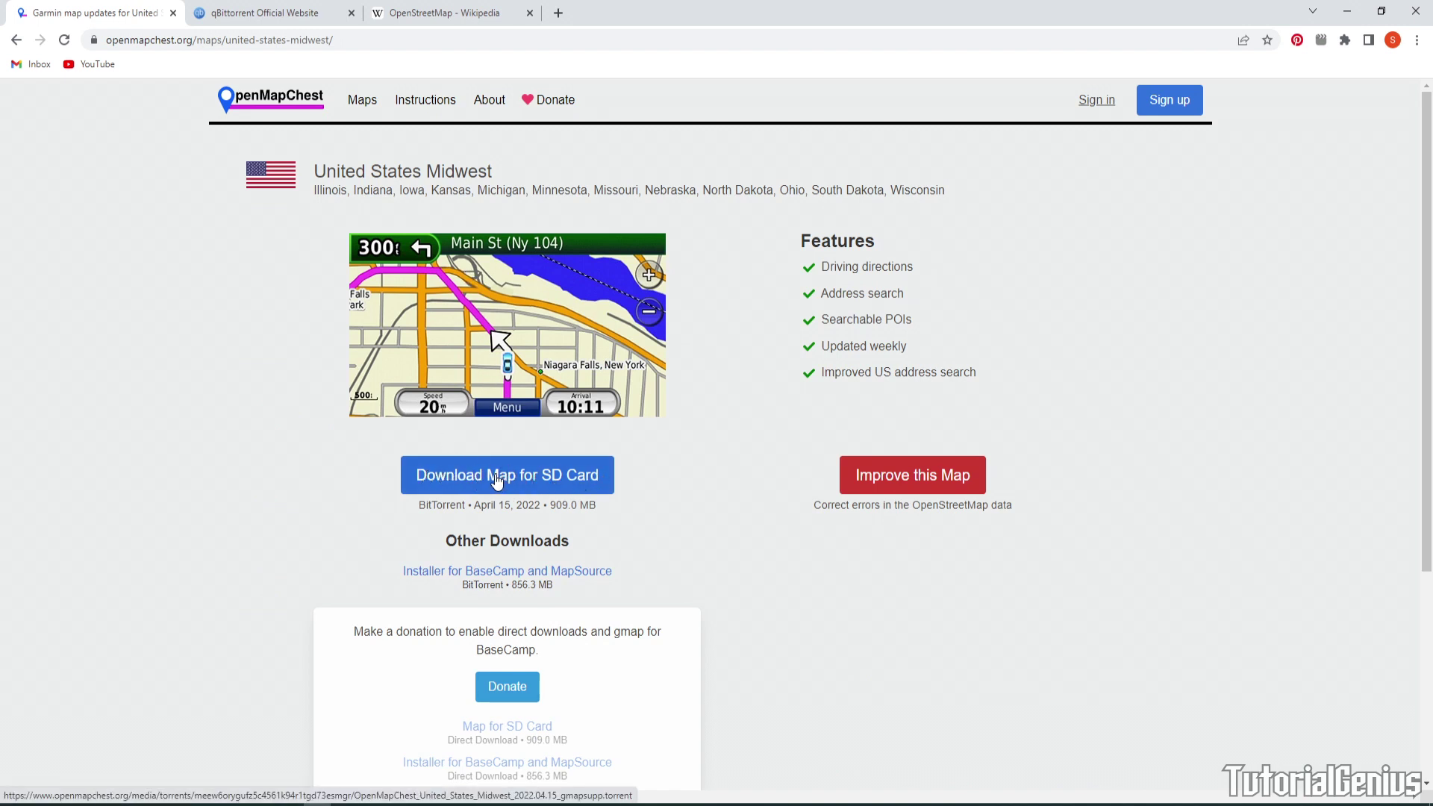
click(468, 481)
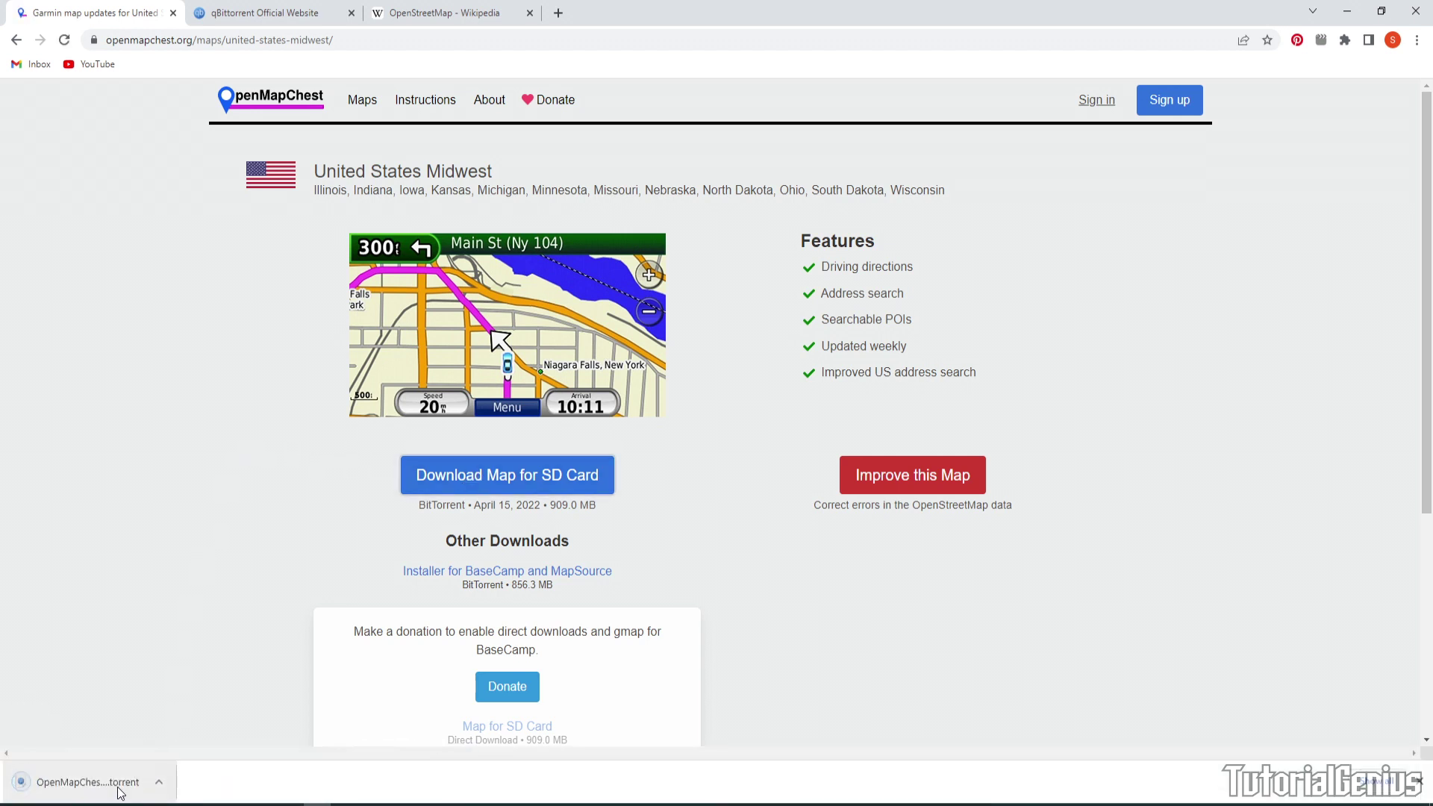
click(252, 11)
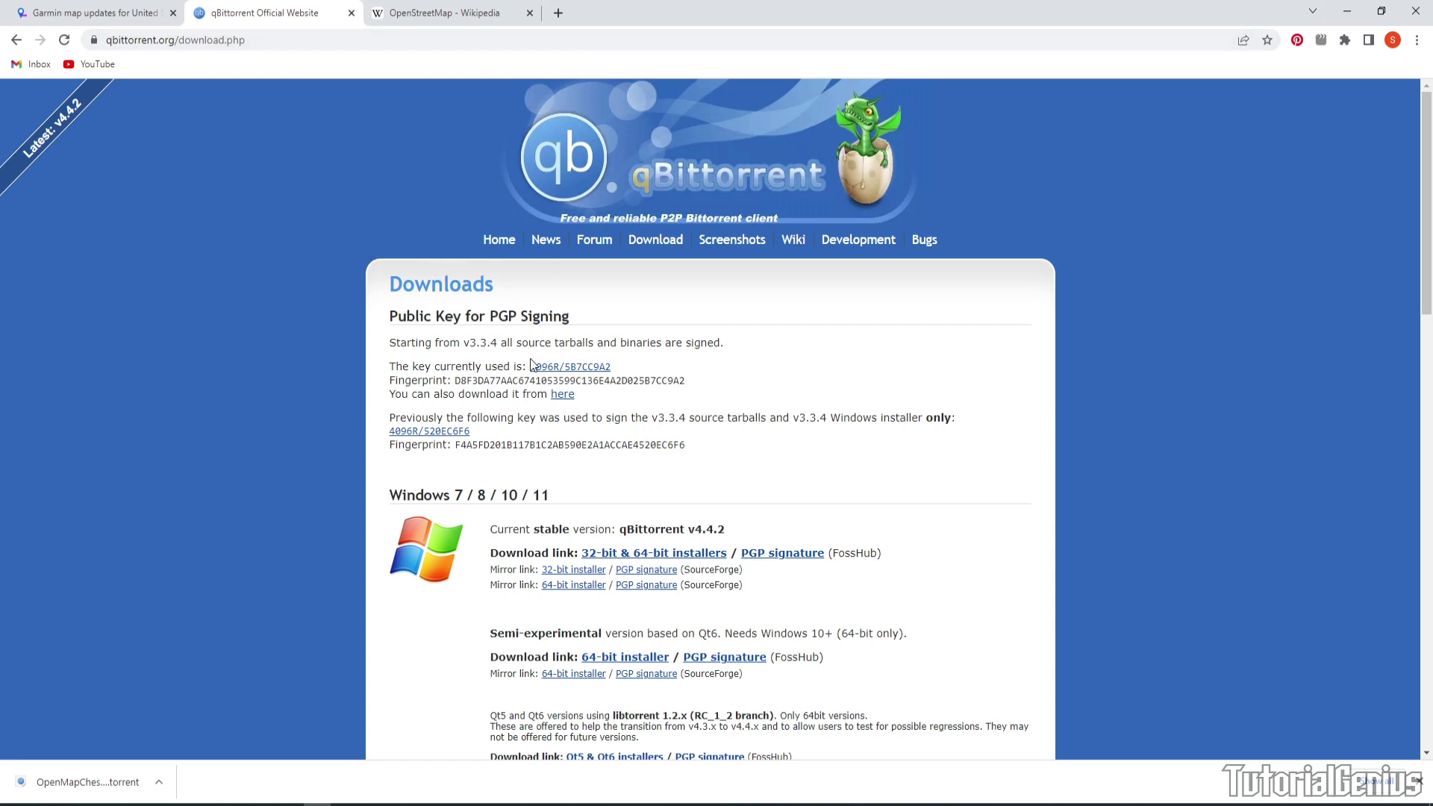
Step: Scroll through qBittorrent's Windows, macOS and Linux downloads, then return to the OpenMapChest Midwest page
scroll(556, 378, down, 1)
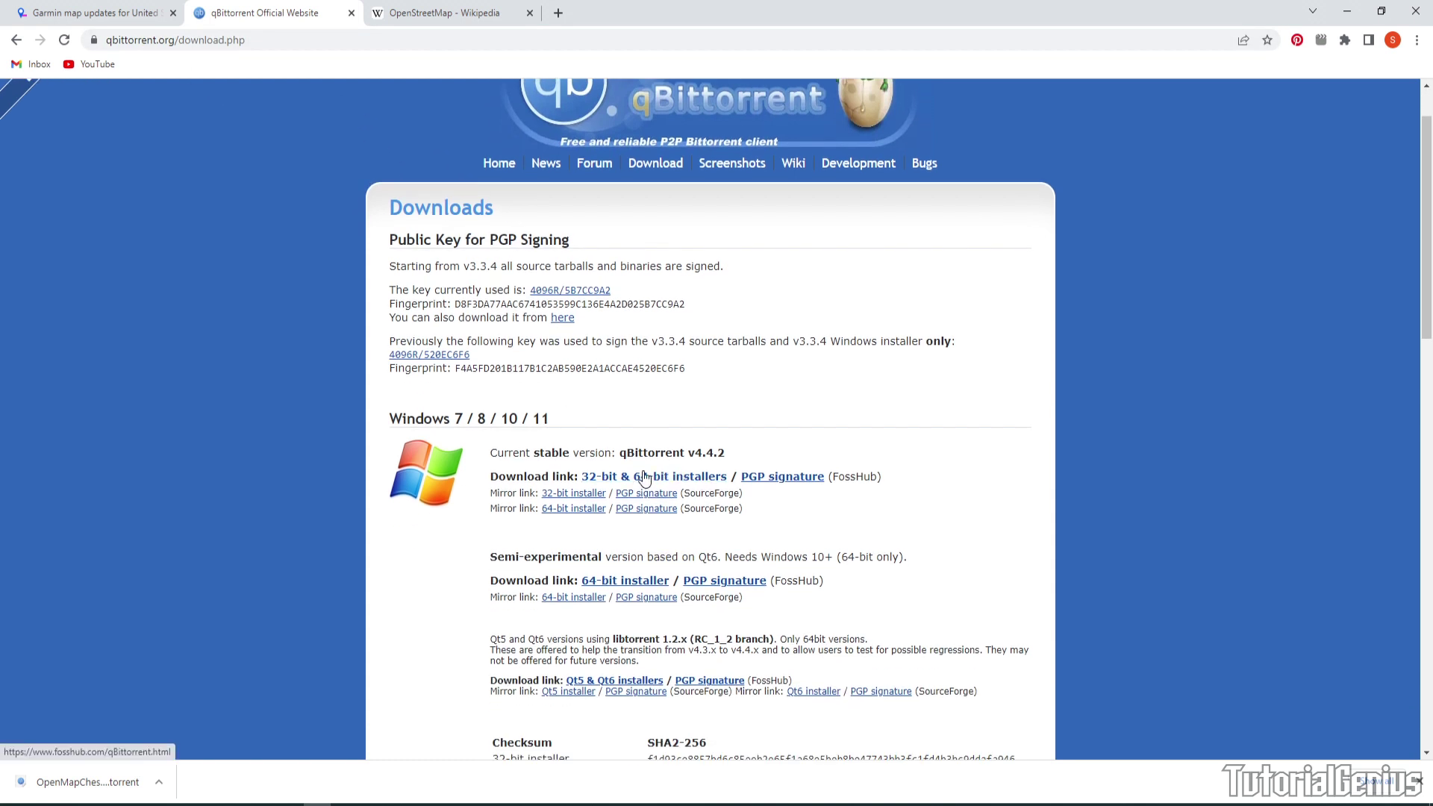
scroll(510, 458, down, 4)
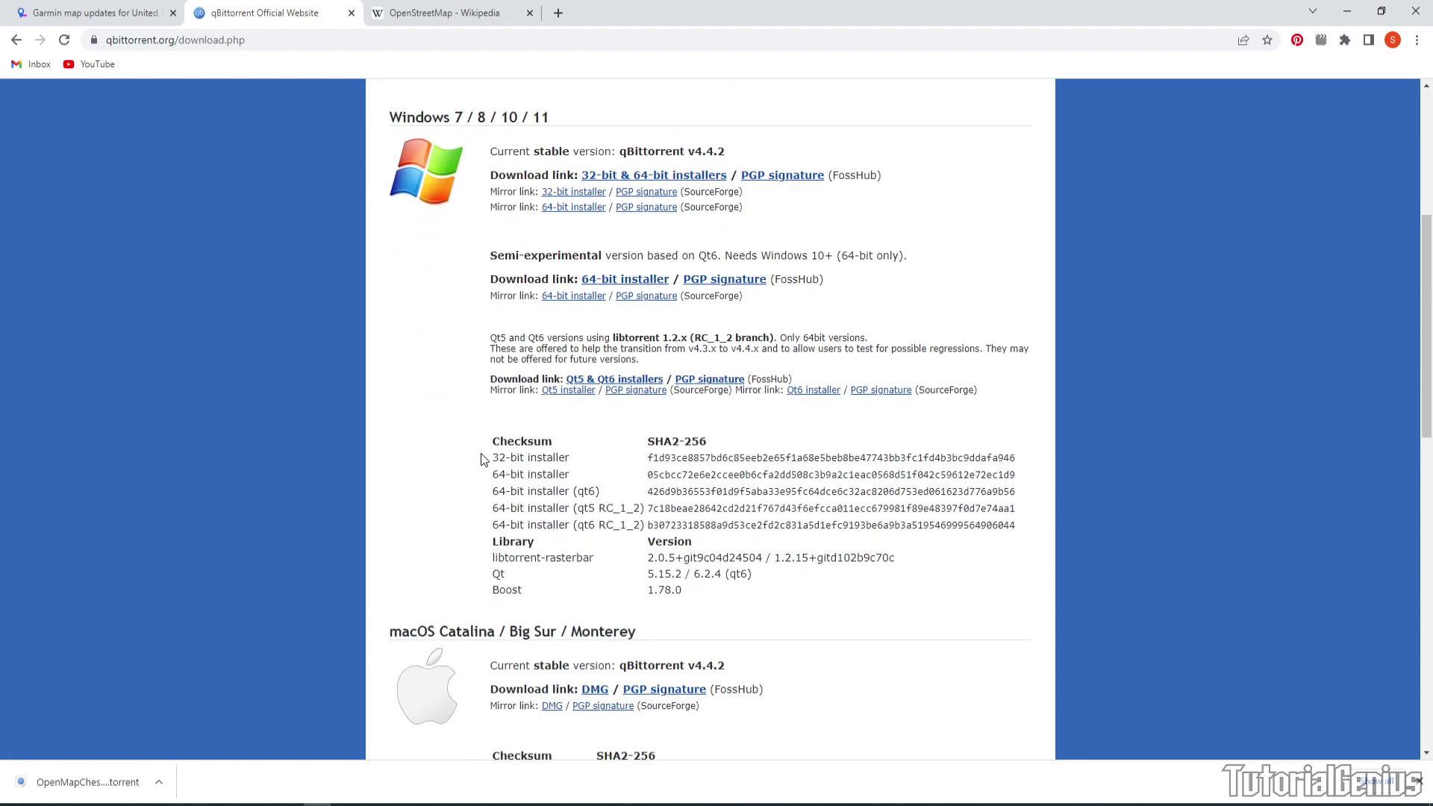
scroll(805, 330, down, 3)
scroll(778, 520, down, 3)
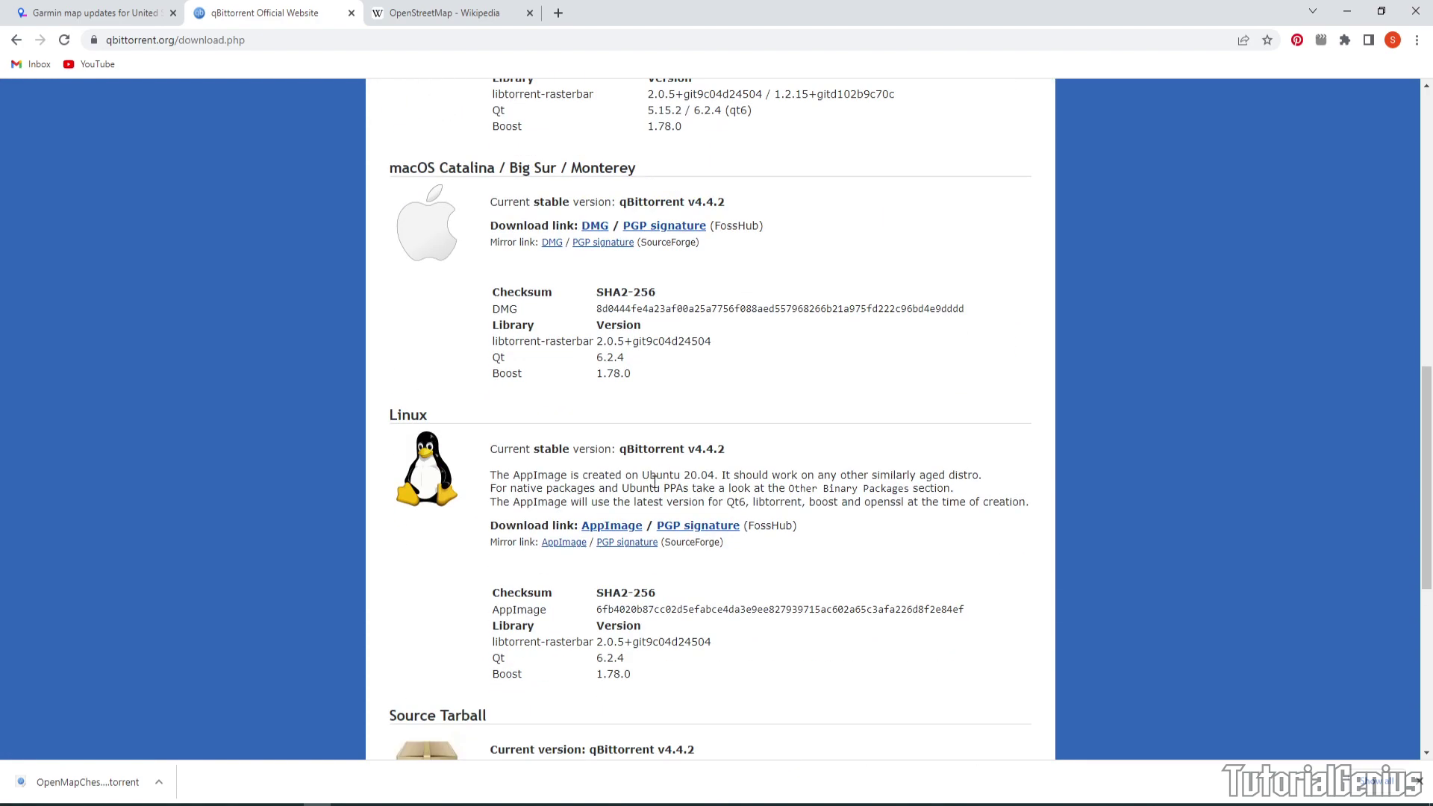
scroll(777, 520, up, 15)
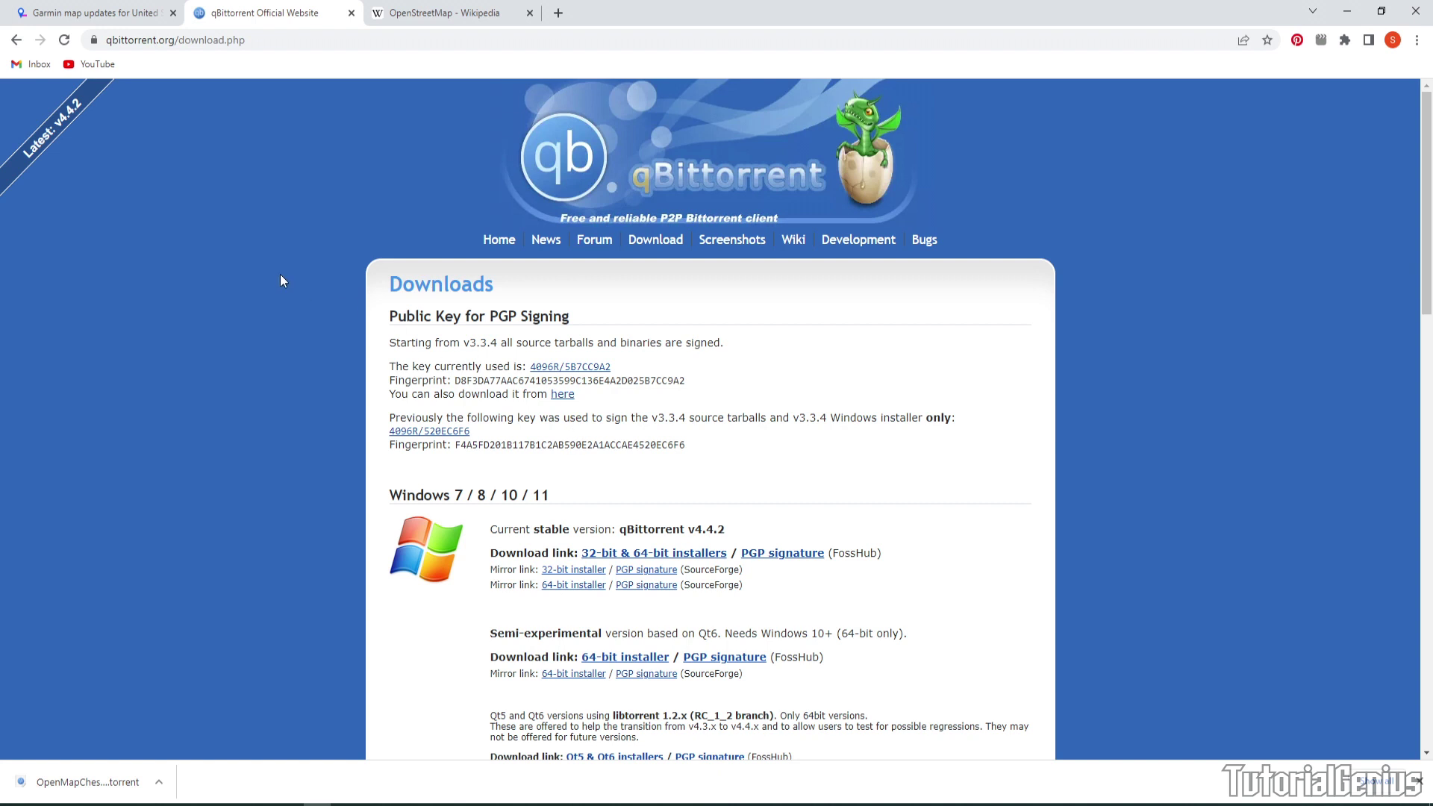
key(ctrl+shift+Tab)
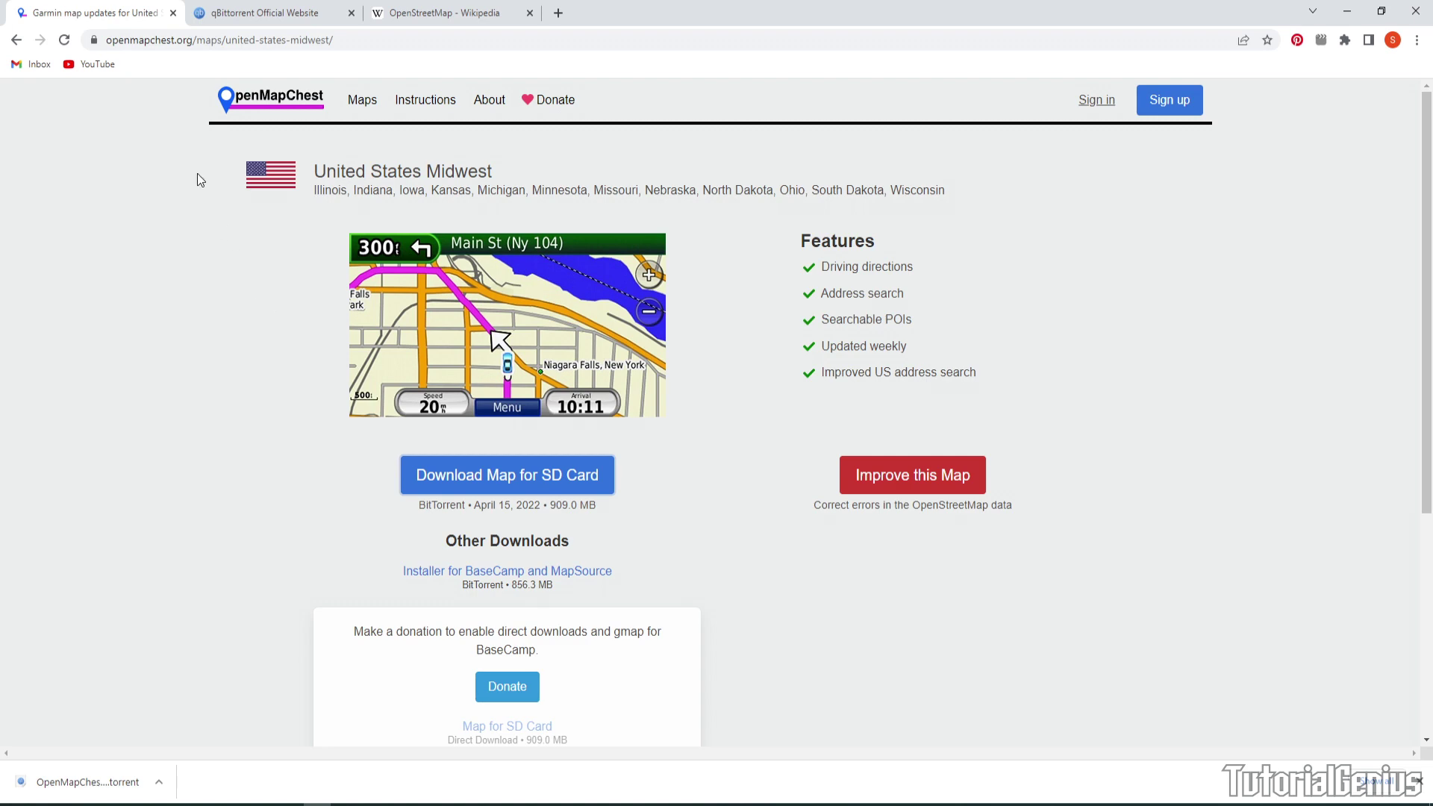
Step: Grab the SD-card map torrents for the Northeast, Pacific, South and West regions from the US list
click(17, 39)
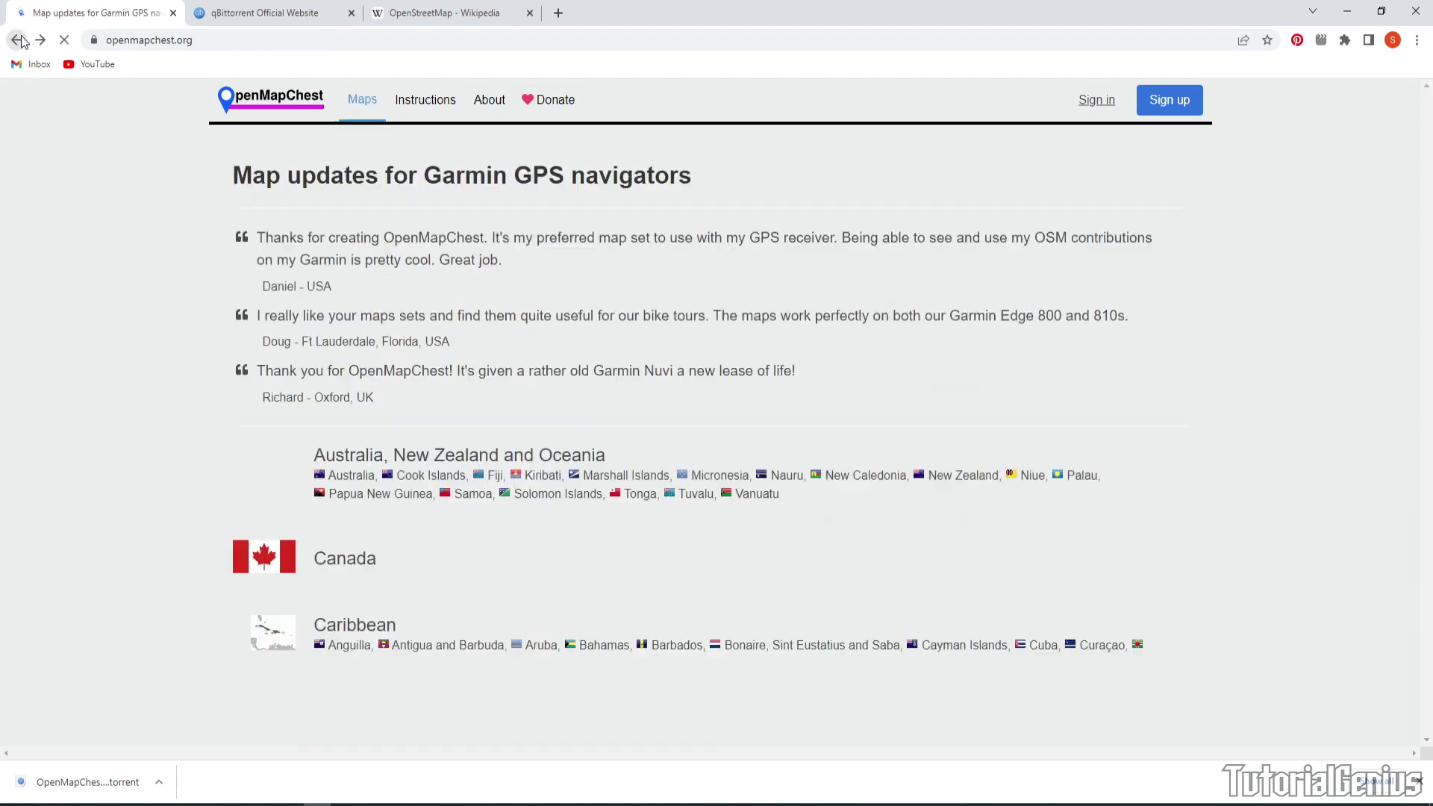
click(442, 346)
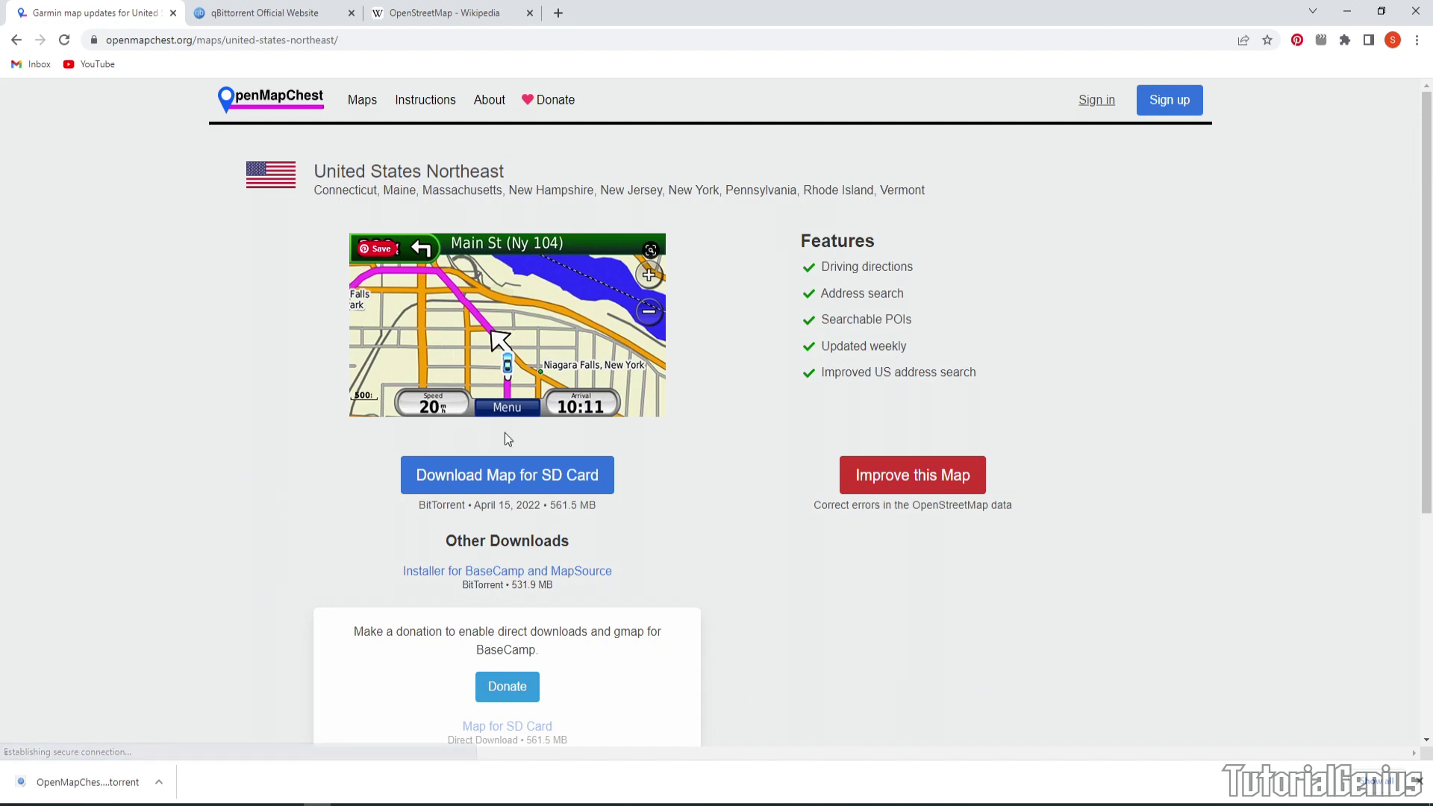
click(601, 480)
click(11, 42)
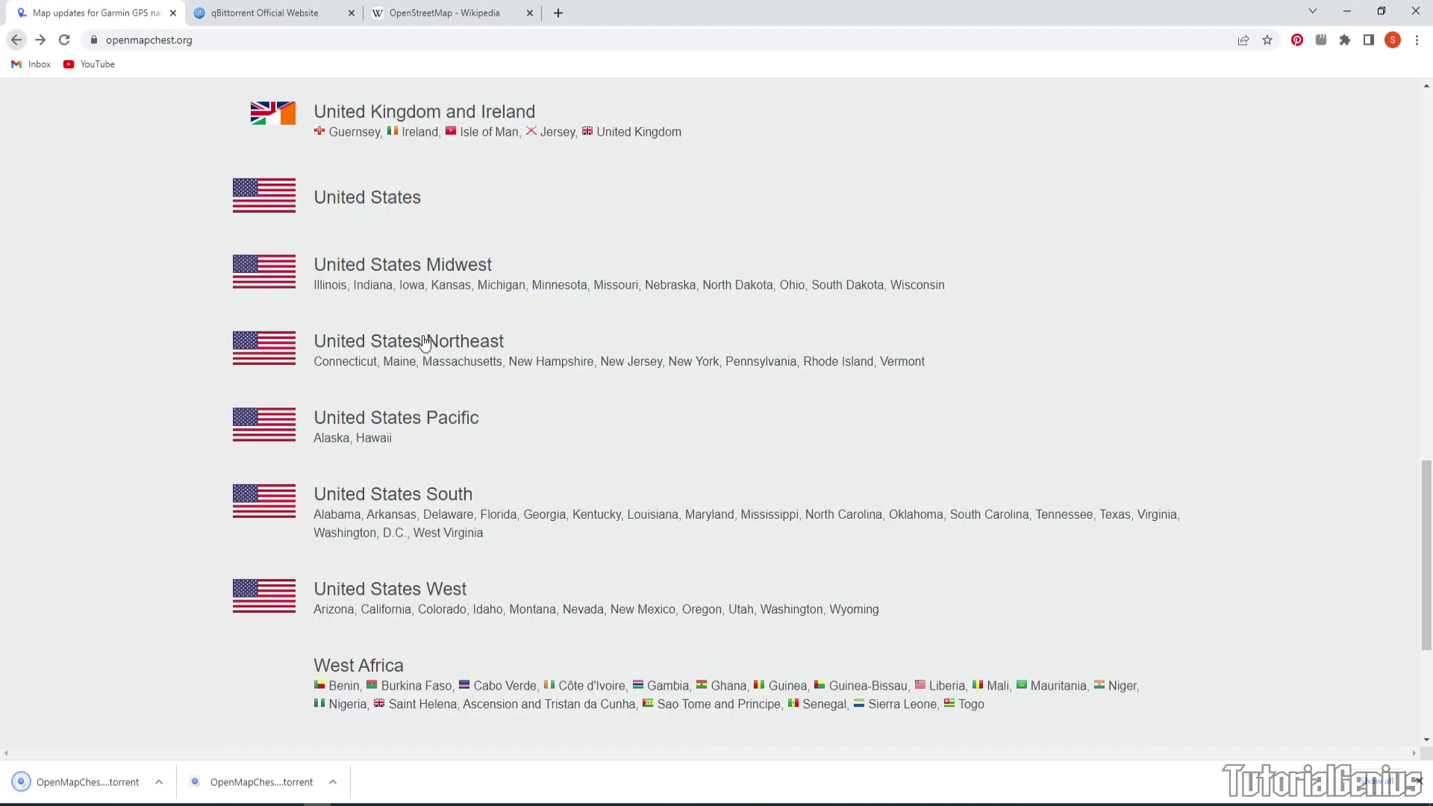
click(417, 418)
click(483, 472)
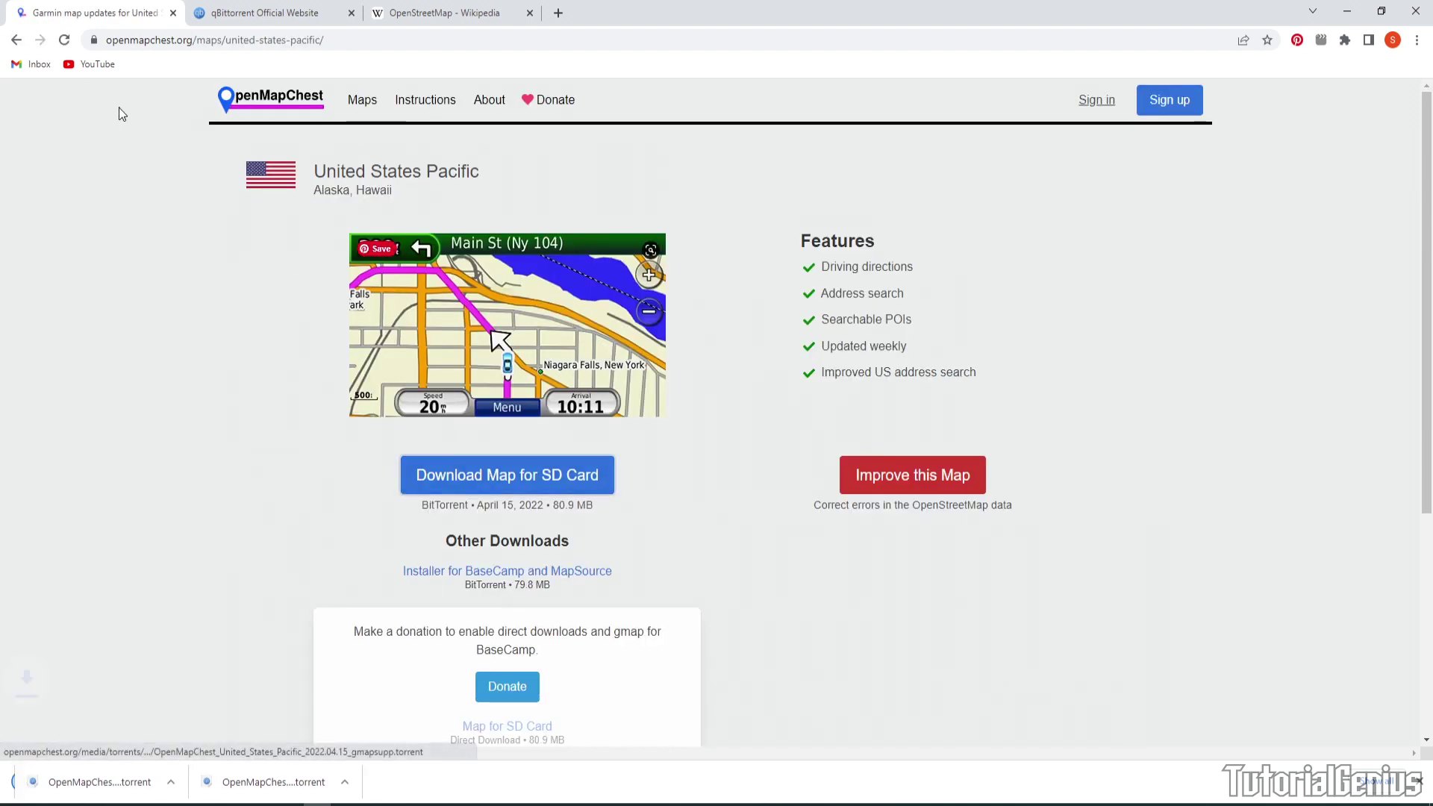
click(16, 40)
click(387, 502)
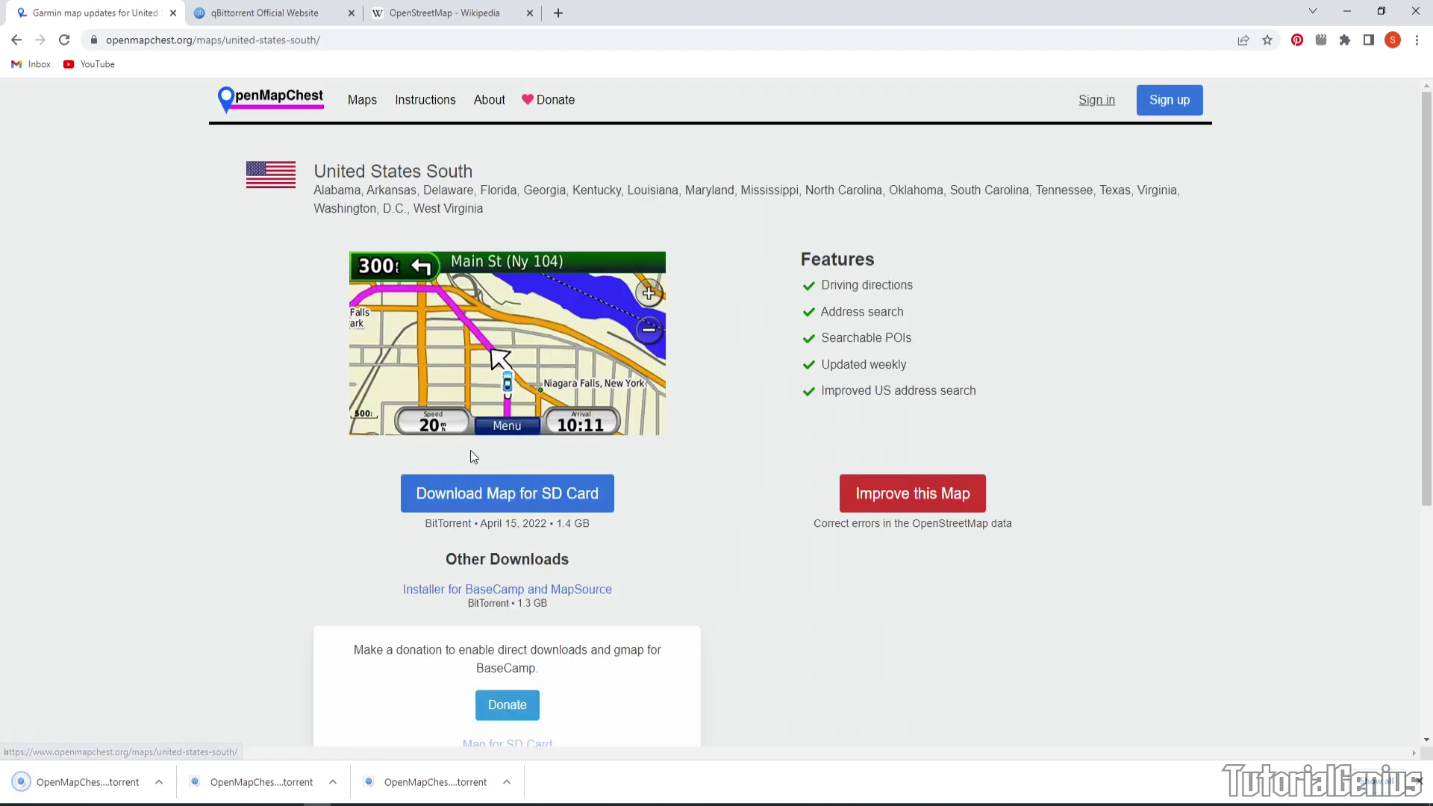
click(489, 492)
click(16, 39)
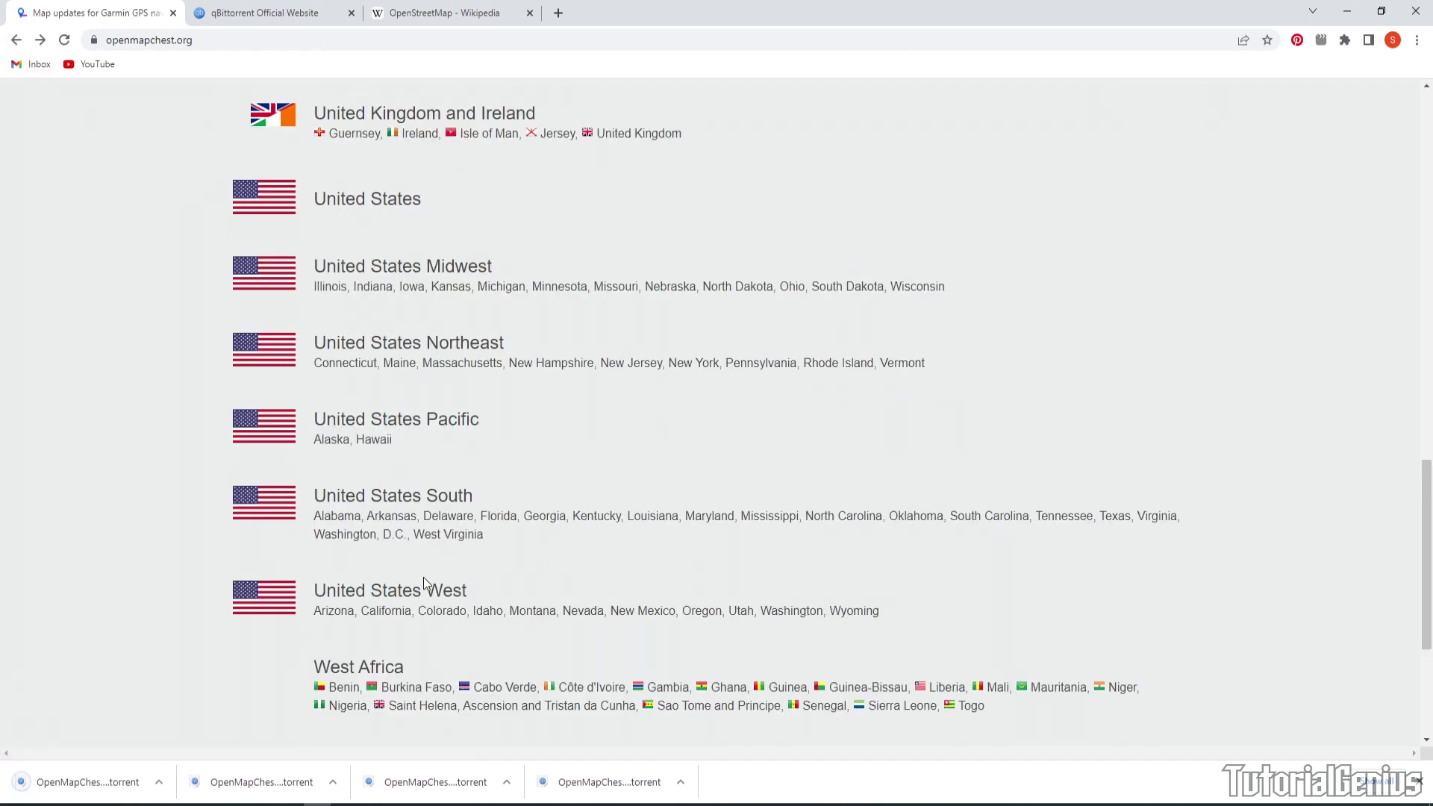
click(410, 597)
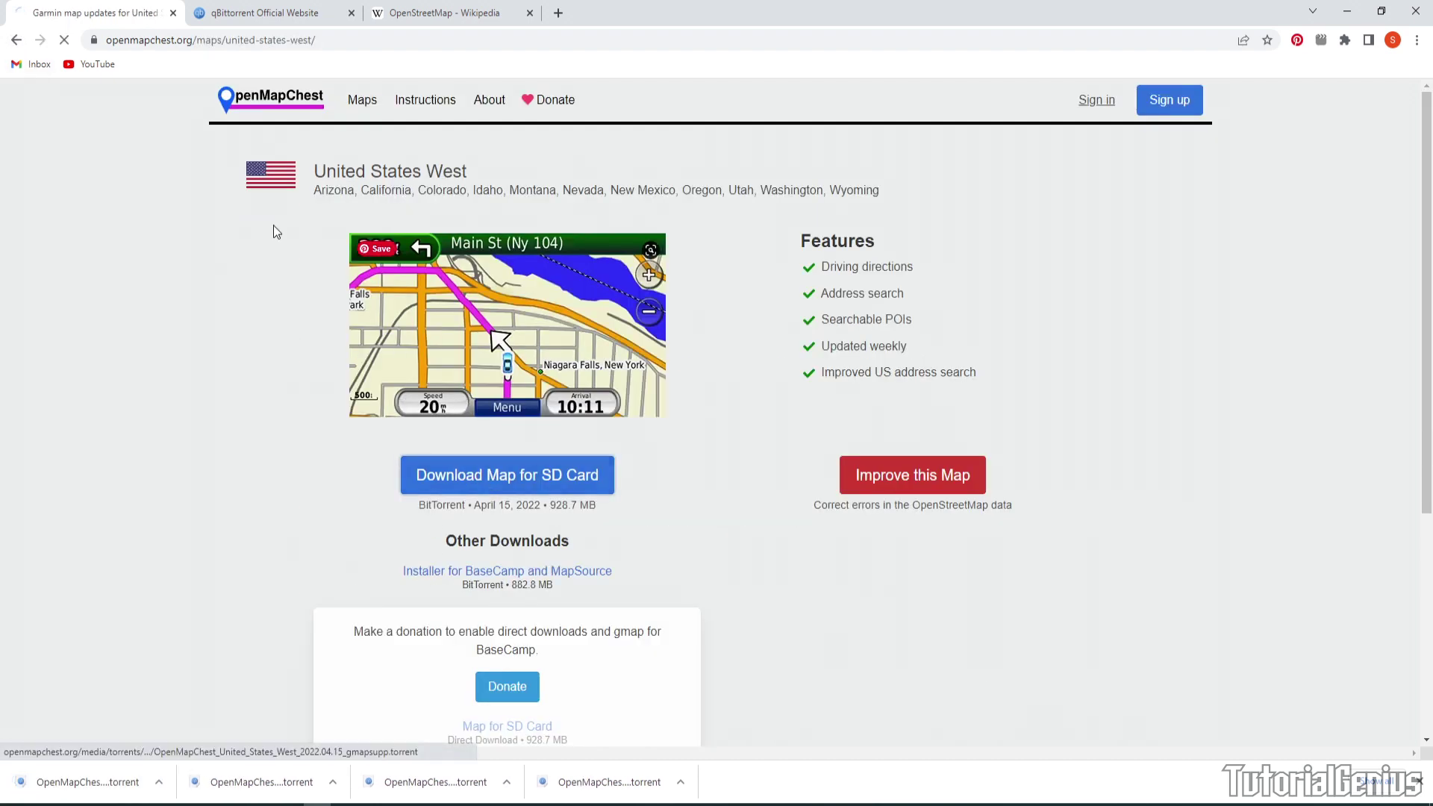
key(alt+Left)
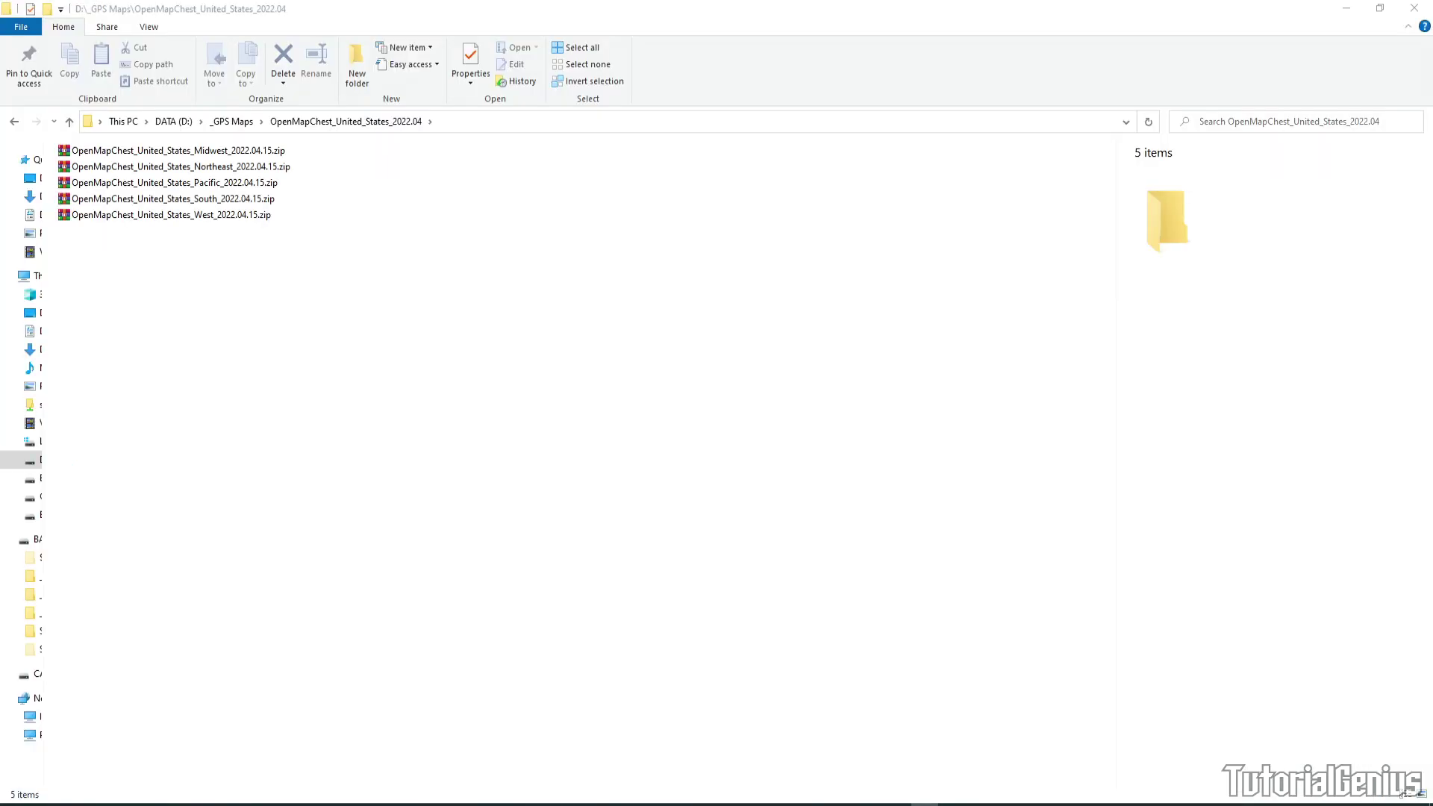
Step: Extract all five region zips with 'Extract each archive to separate folder', producing Midwest through West folders
click(290, 253)
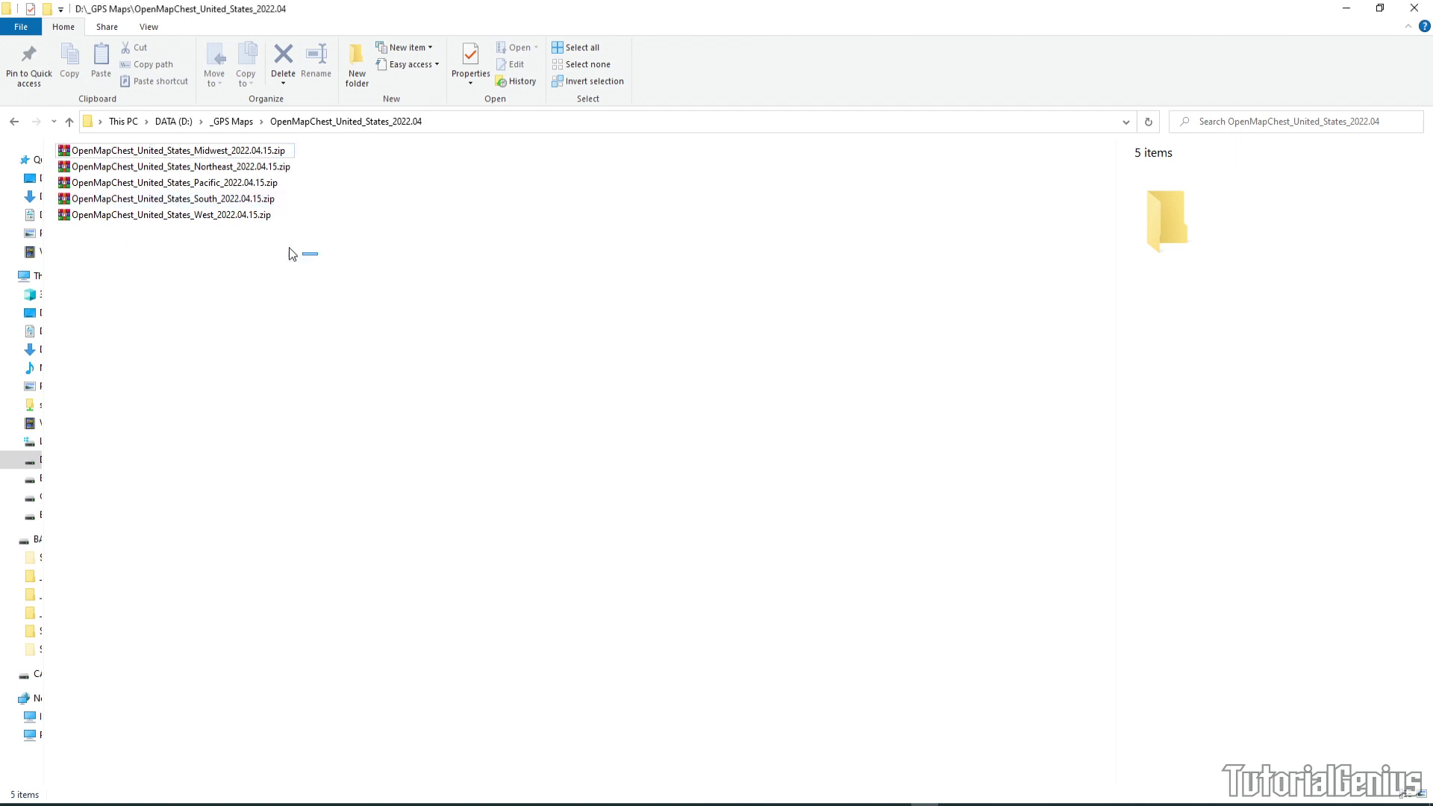
drag(289, 248, 224, 149)
right_click(224, 183)
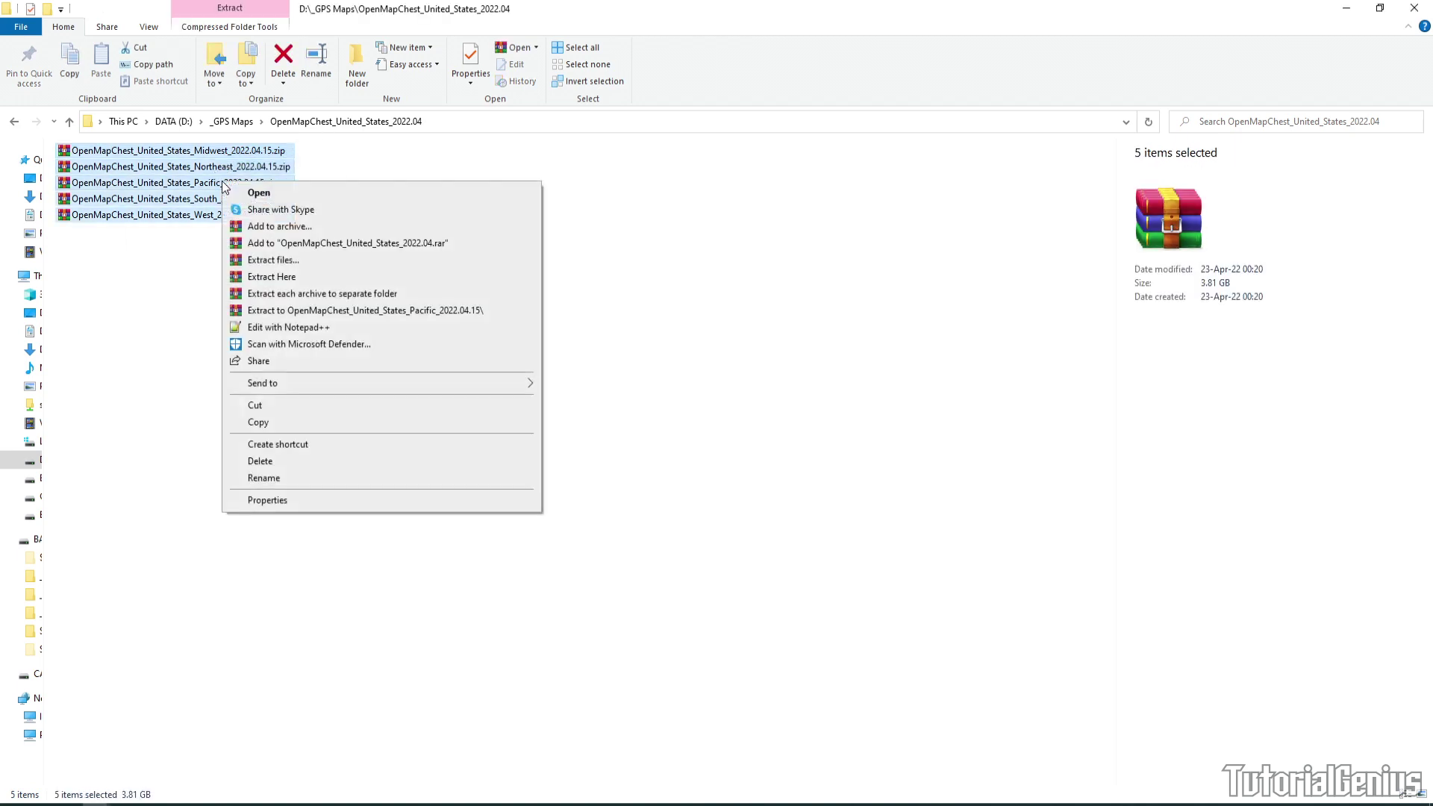
click(320, 296)
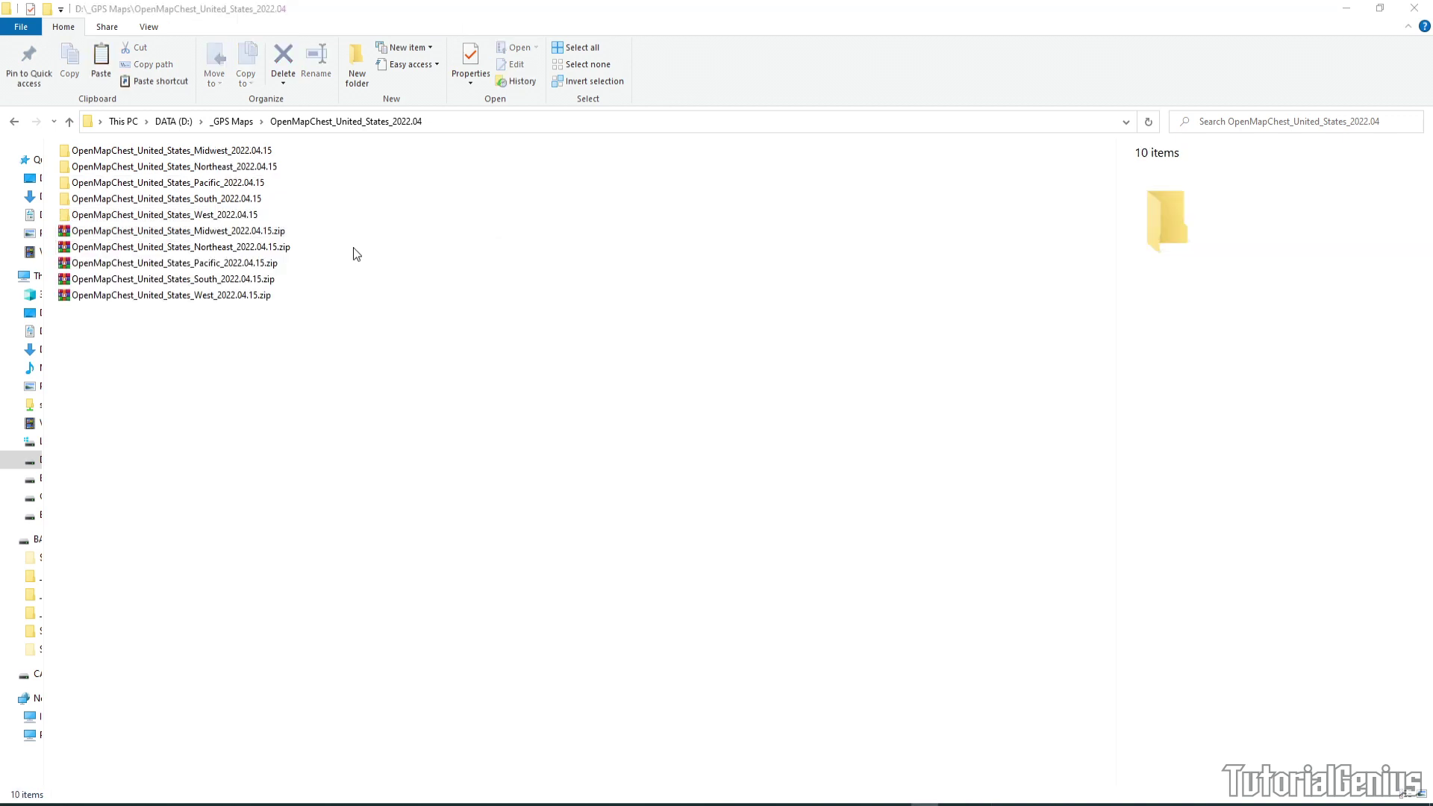
click(202, 153)
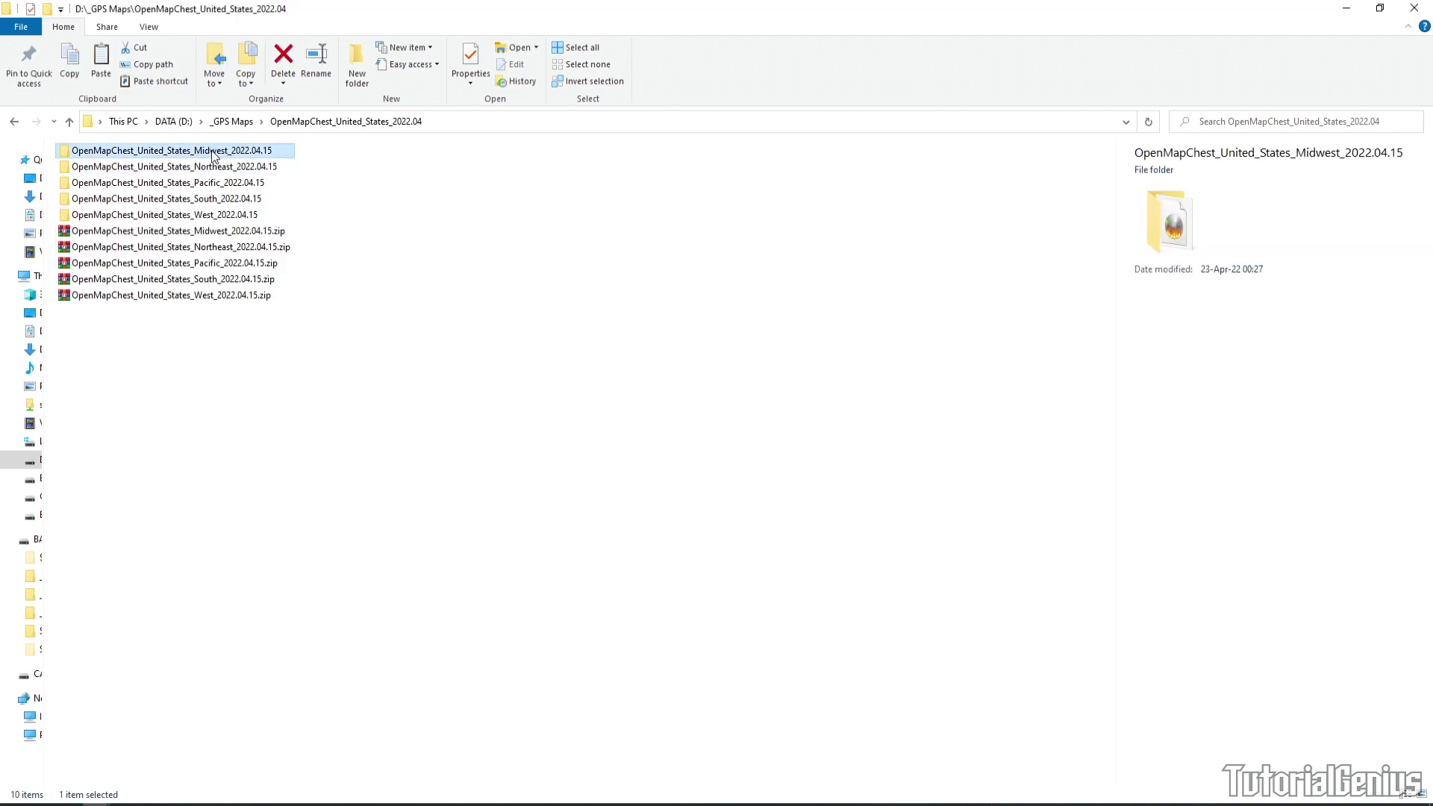
Step: Open the Midwest, Northeast and Pacific folders in turn to confirm each holds gmapsupp.img
double_click(213, 154)
click(378, 122)
double_click(204, 167)
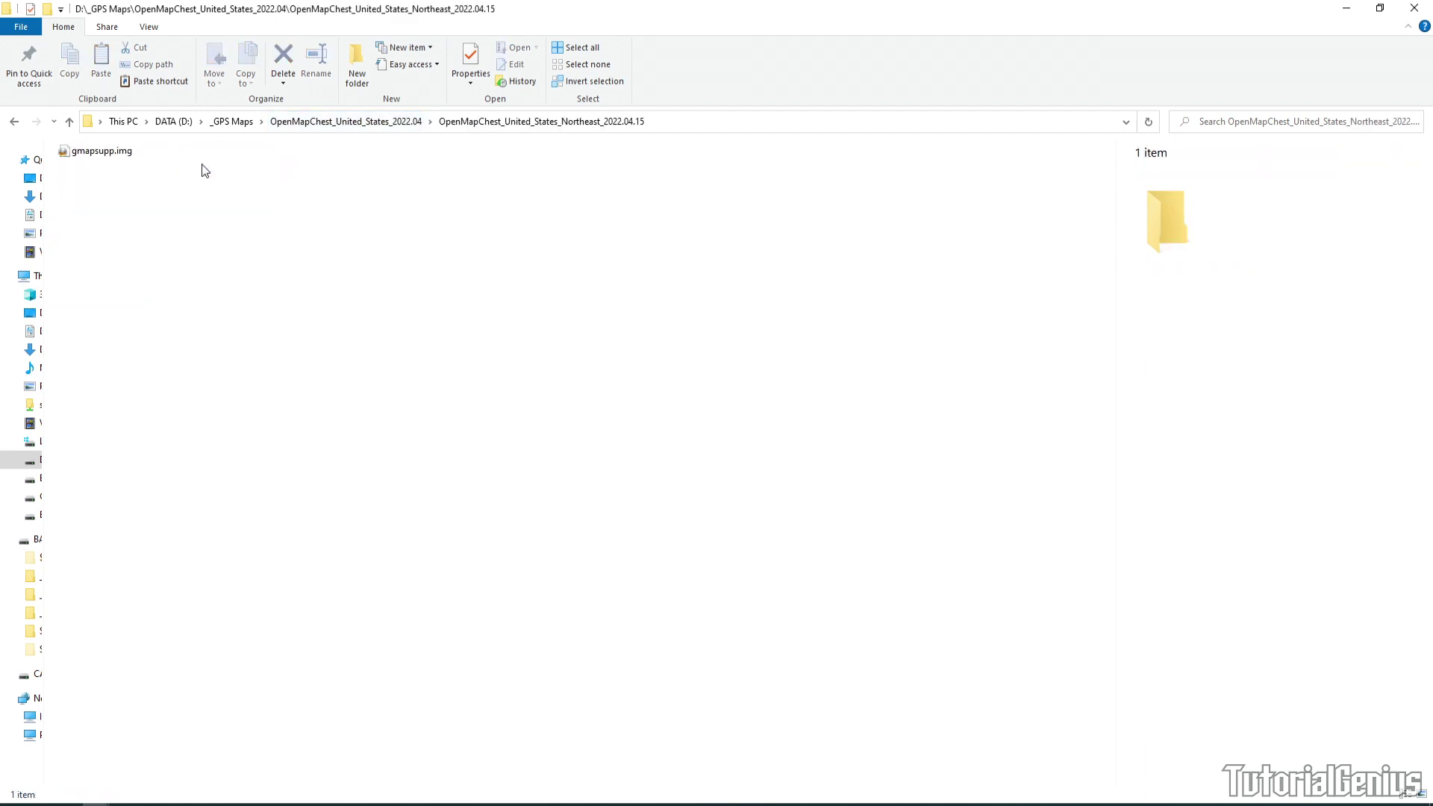
click(347, 121)
double_click(205, 185)
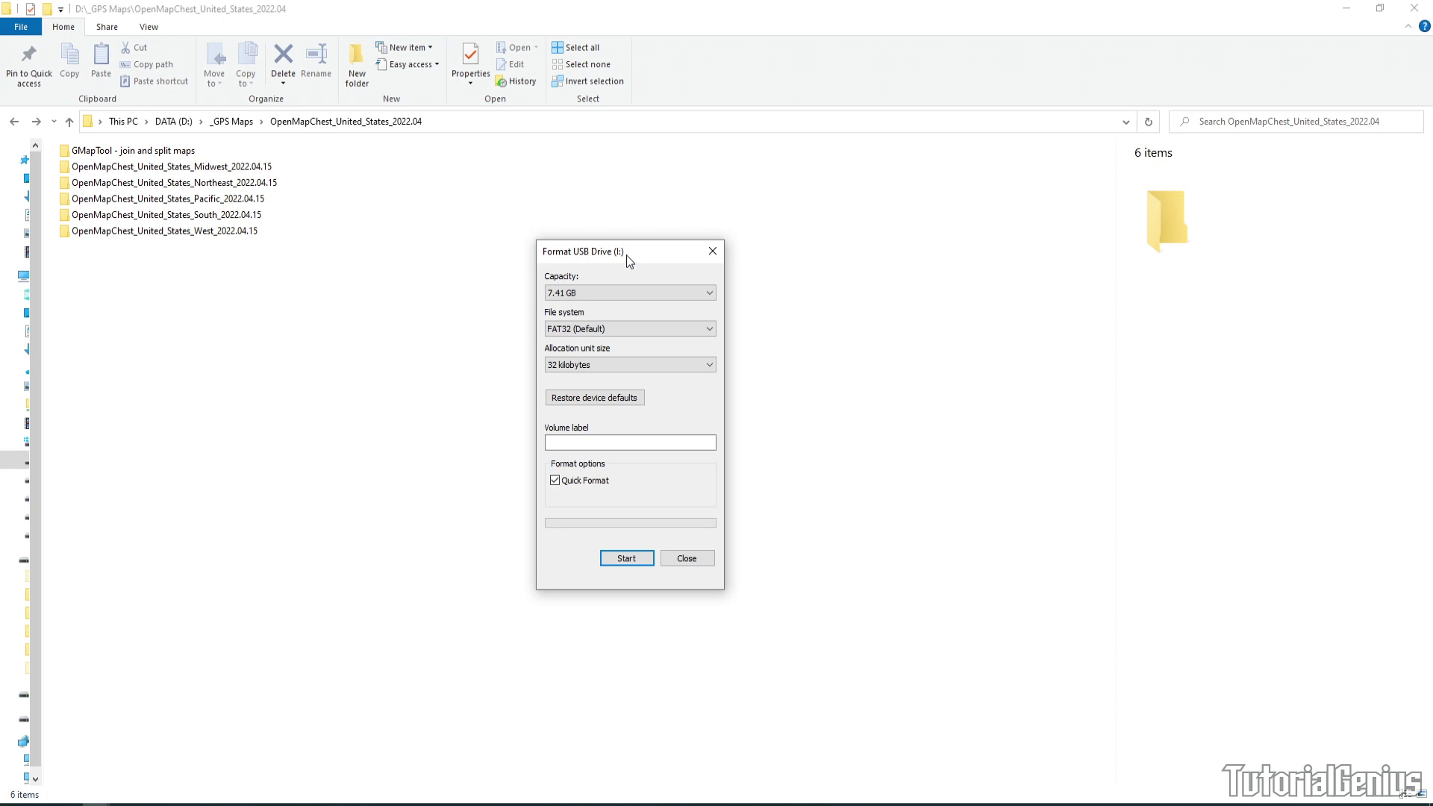
Step: Quick-format USB Drive (I:) keeping FAT32, confirming the erase warning and the completion notice
drag(624, 255, 609, 260)
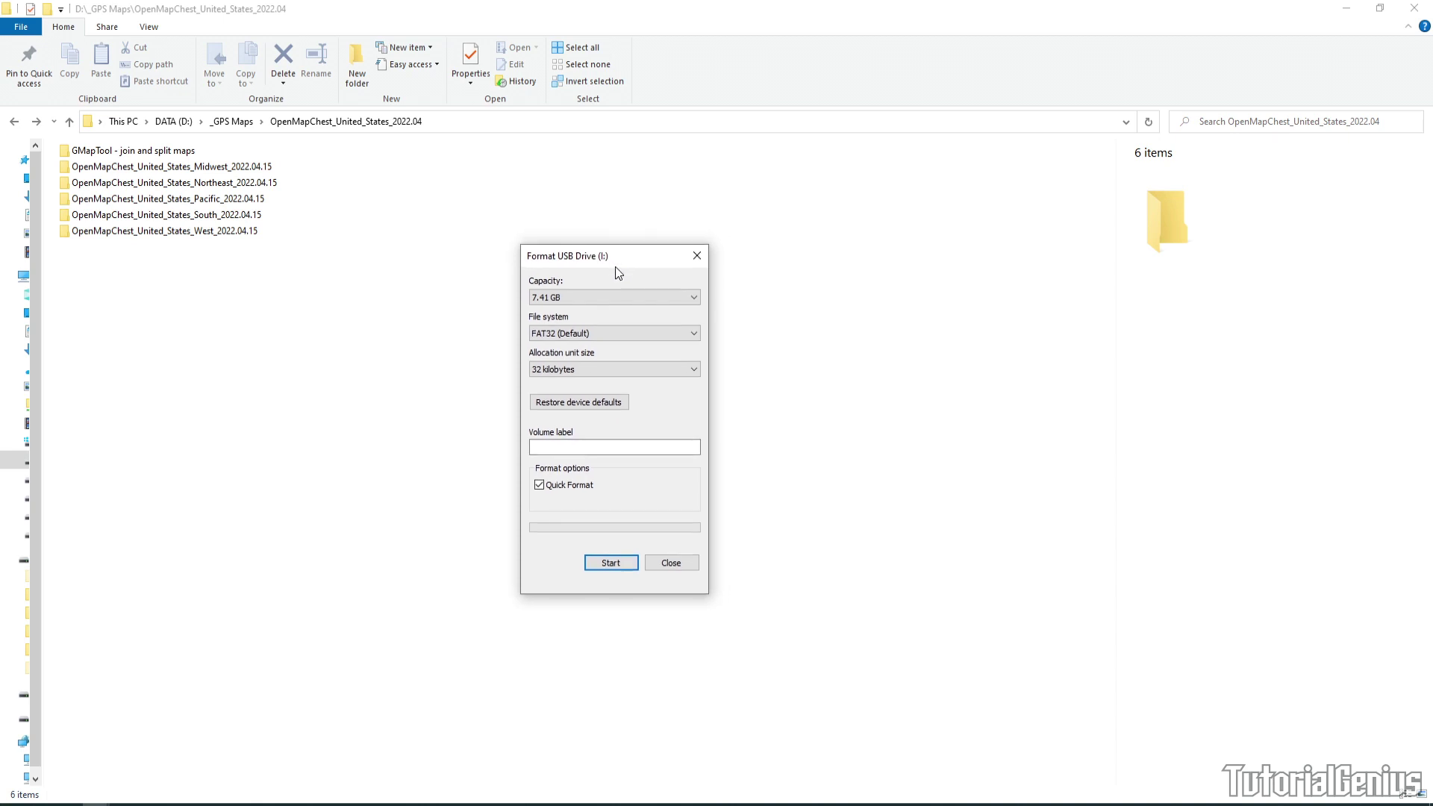
click(564, 333)
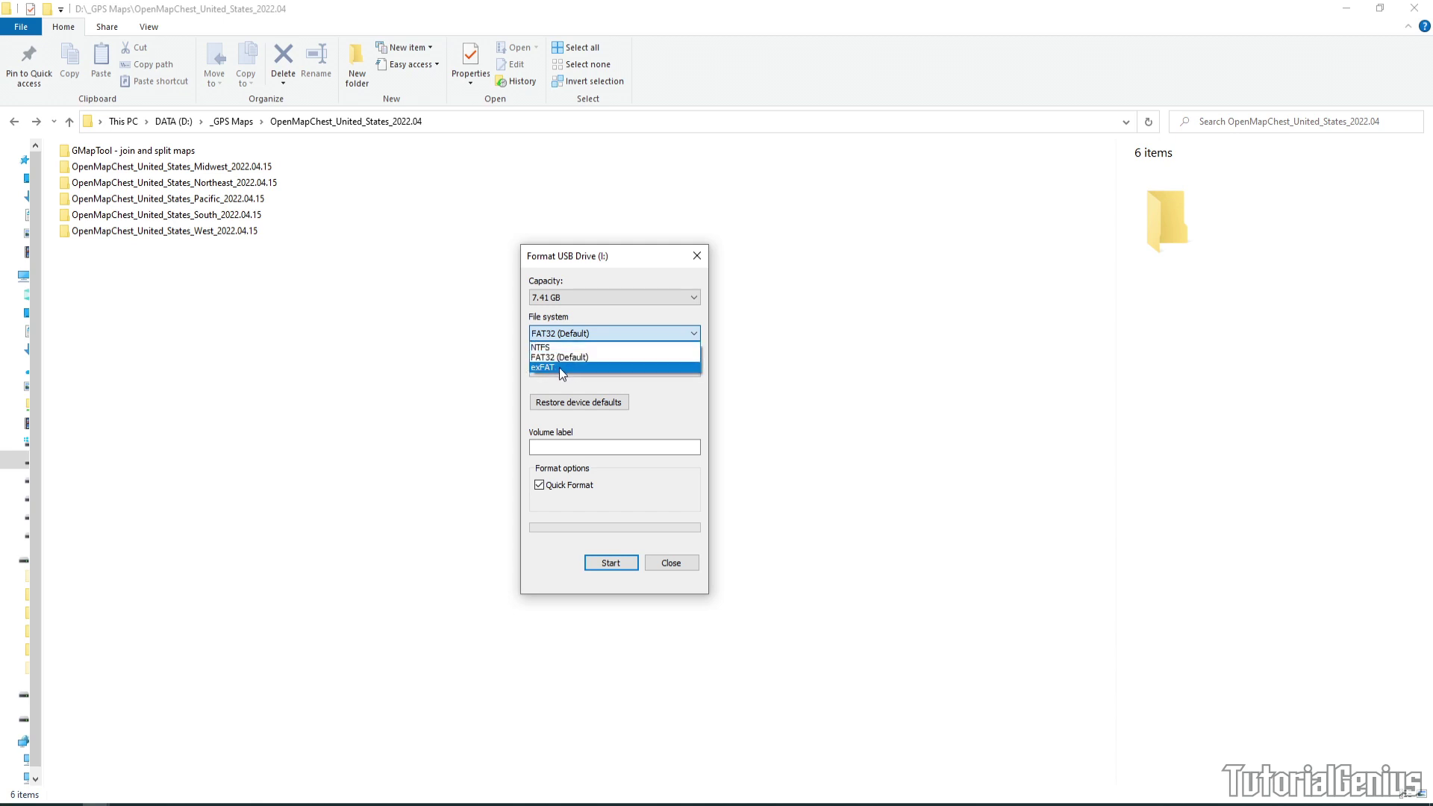
click(562, 358)
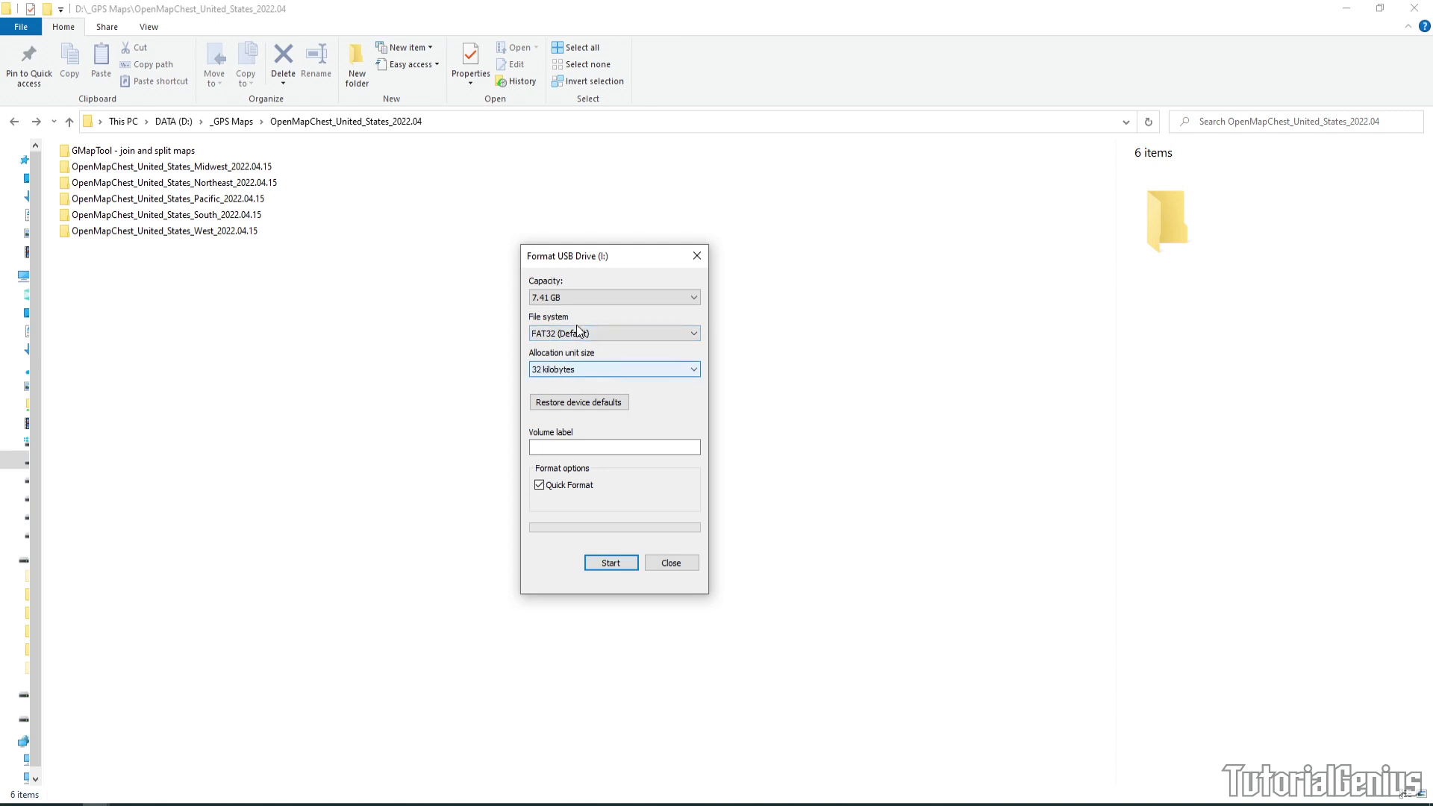
click(609, 563)
click(741, 409)
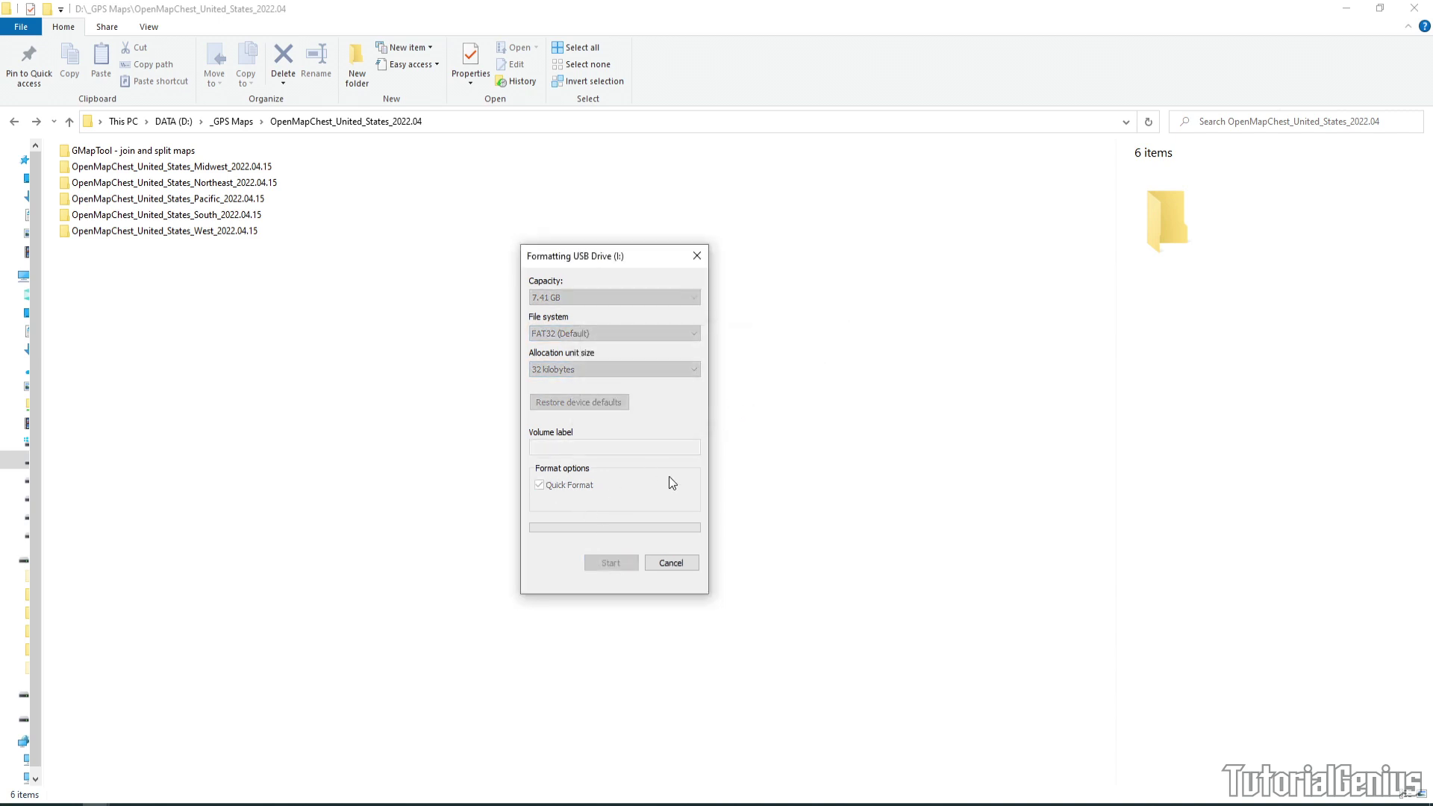
click(793, 405)
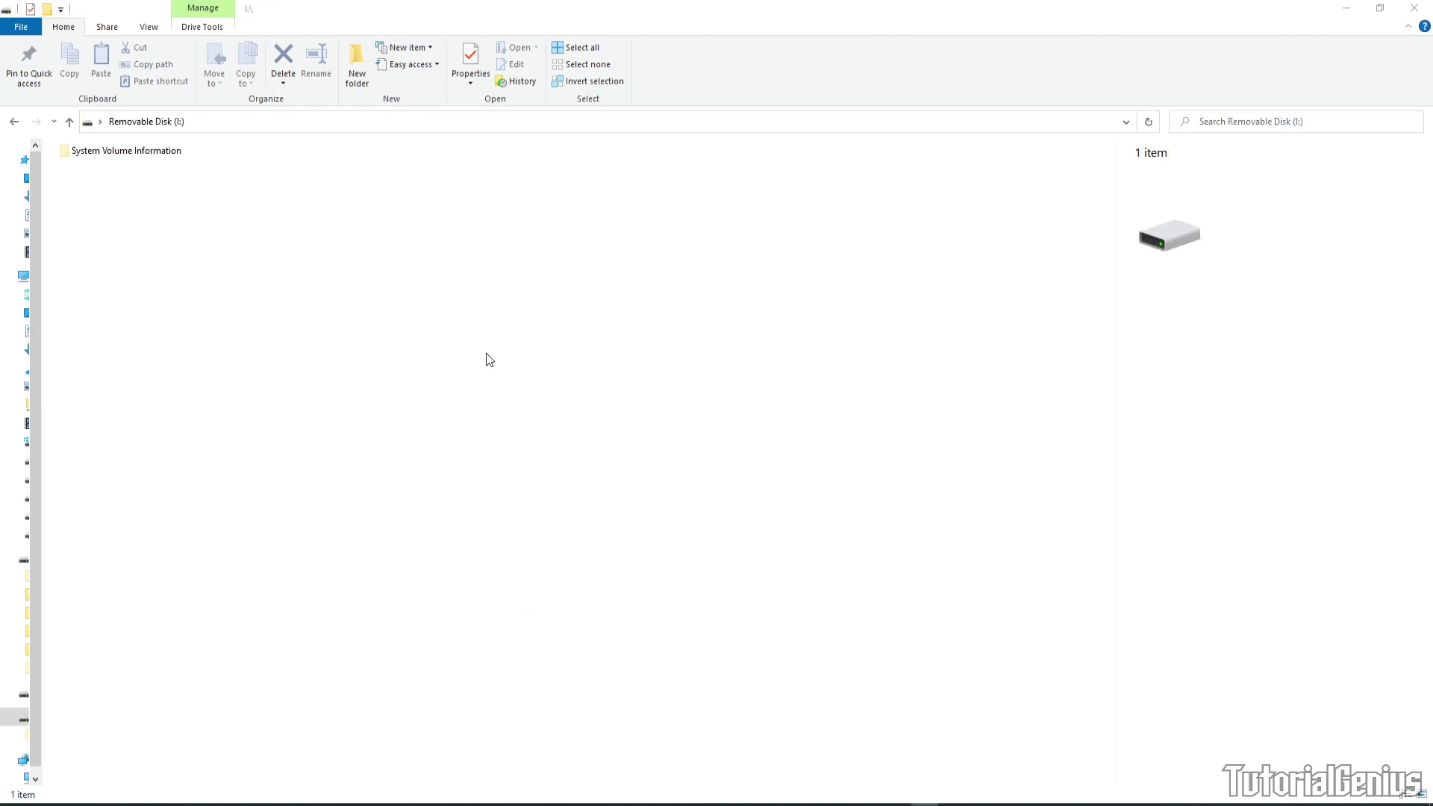
Step: Add a new folder called 'Garmin' at the root of Removable Disk (I:) and open it
right_click(345, 331)
mouse_move(449, 517)
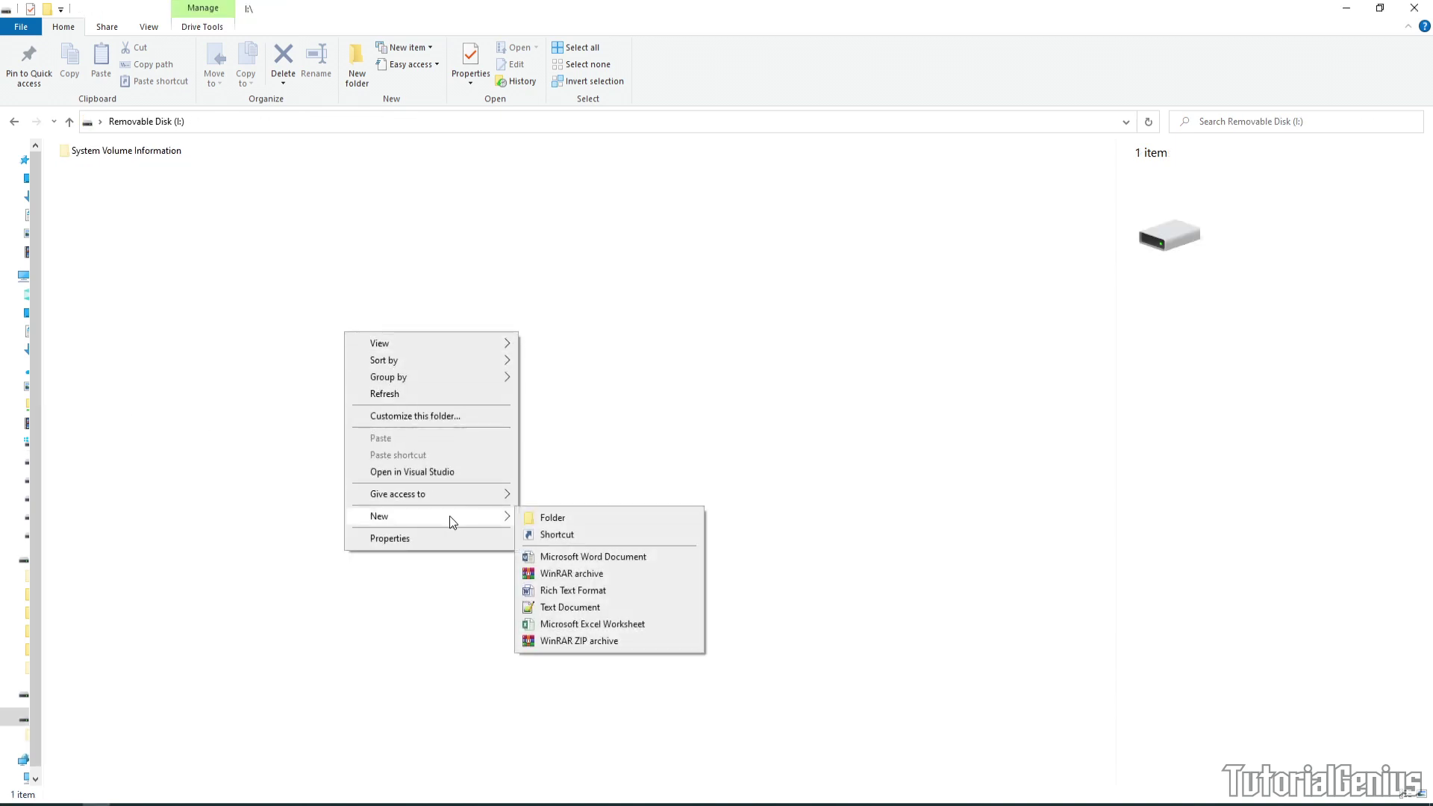
click(553, 518)
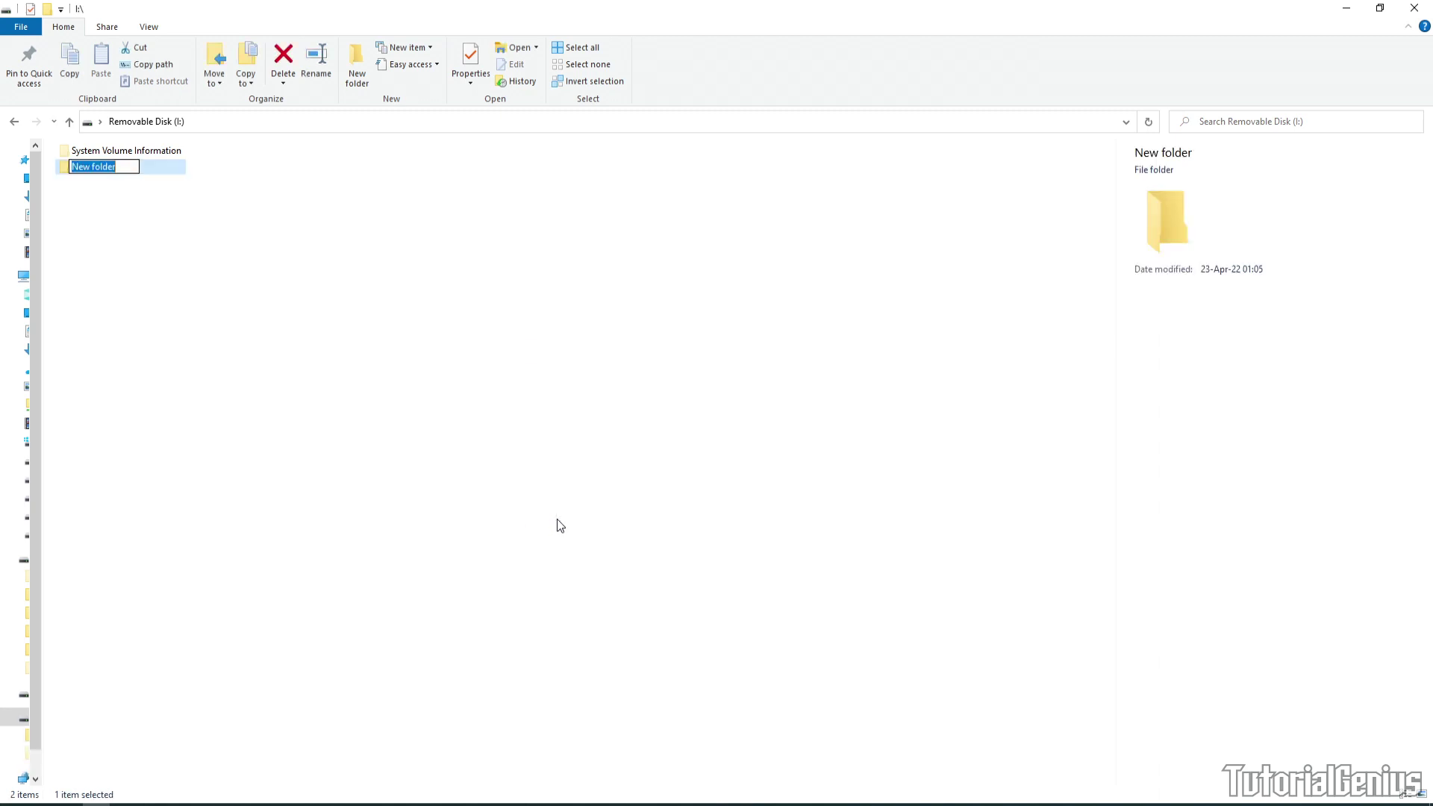
text(Garmin)
click(193, 224)
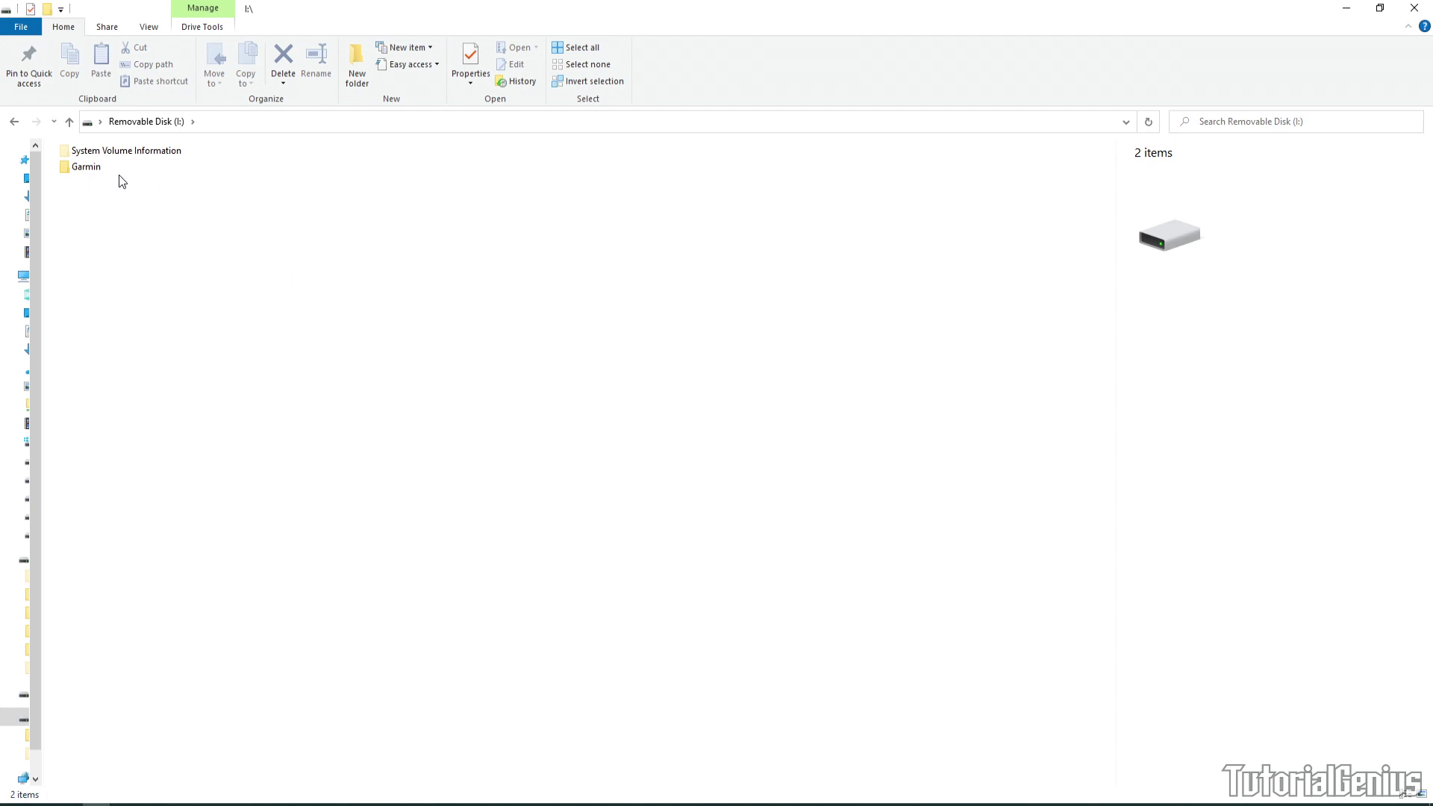
double_click(95, 170)
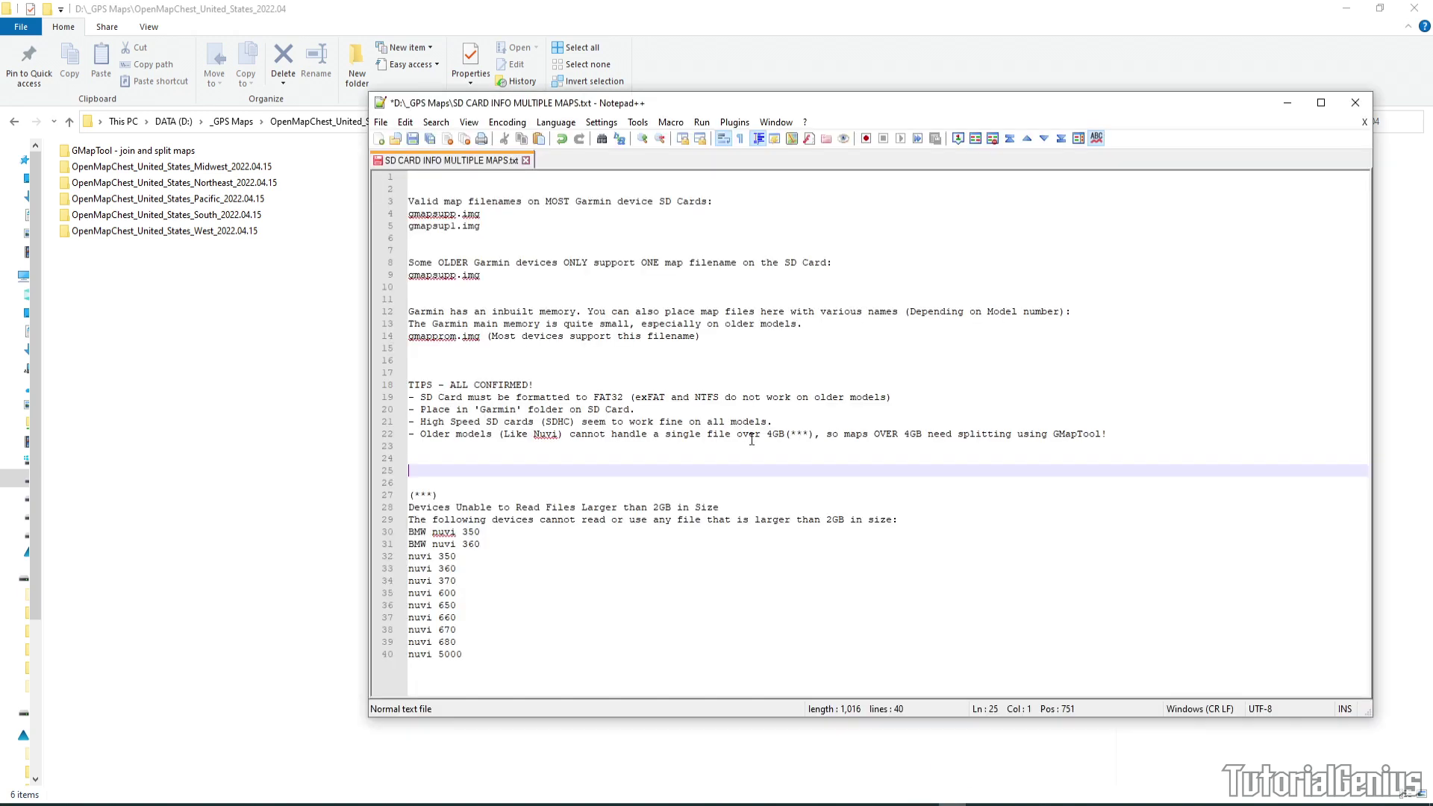
Step: Place the SD CARD INFO MULTIPLE MAPS.txt notes over Explorer and highlight lines 8–9
drag(614, 62, 588, 91)
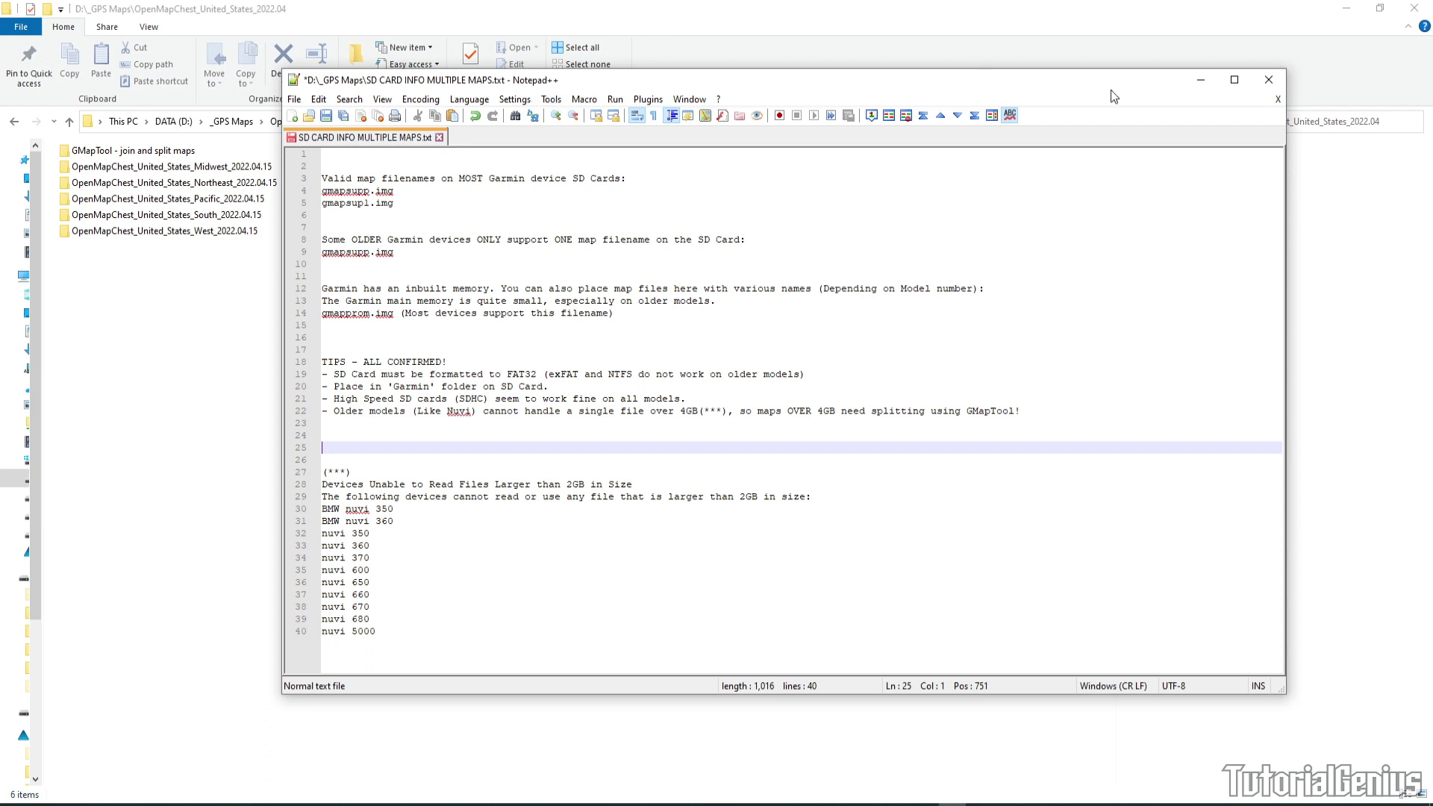
click(417, 251)
key(shift+Up)
key(shift+Home)
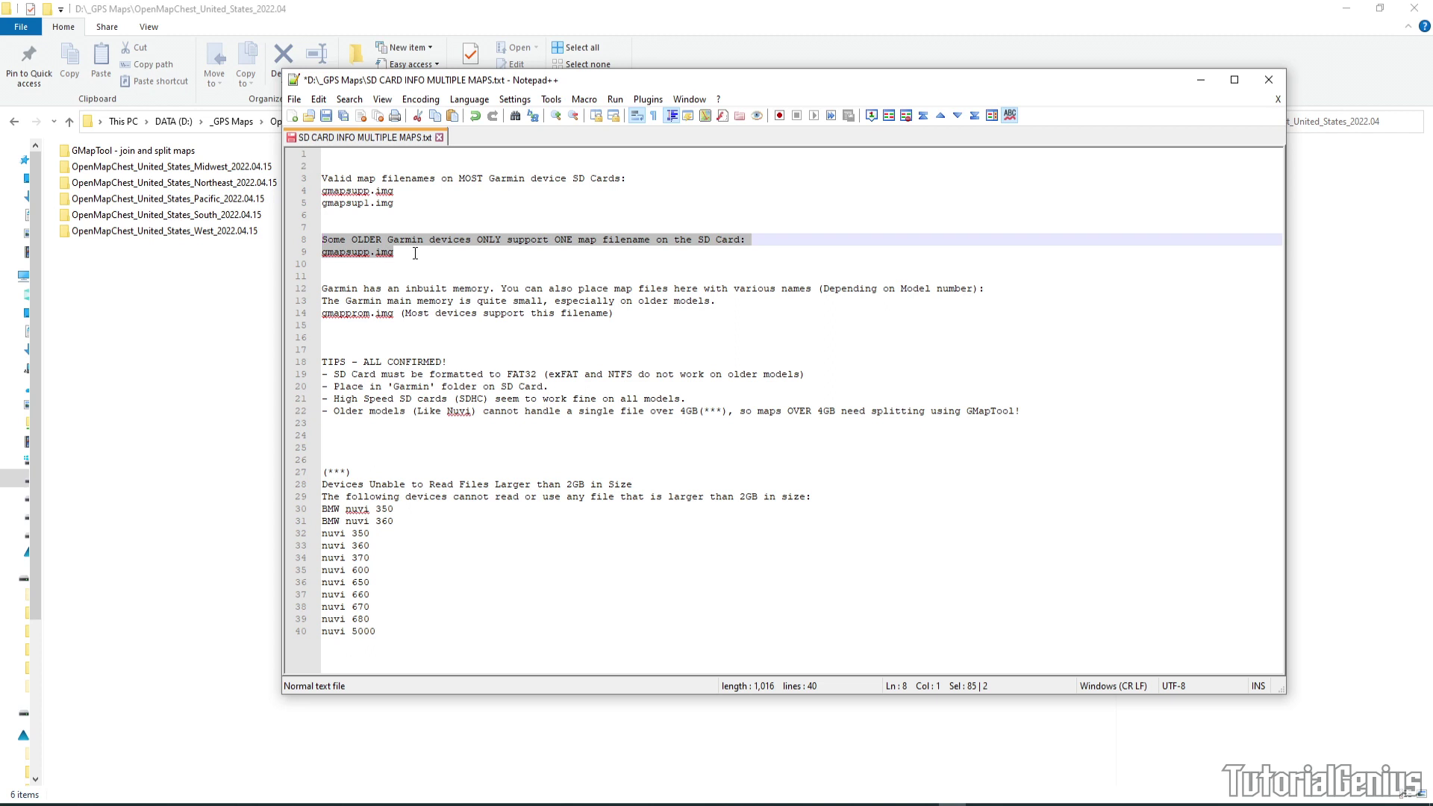
Step: Highlight the larger-than-2GB heading on line 28, the nuvi 680 entry and the large-file device note
drag(634, 484, 315, 485)
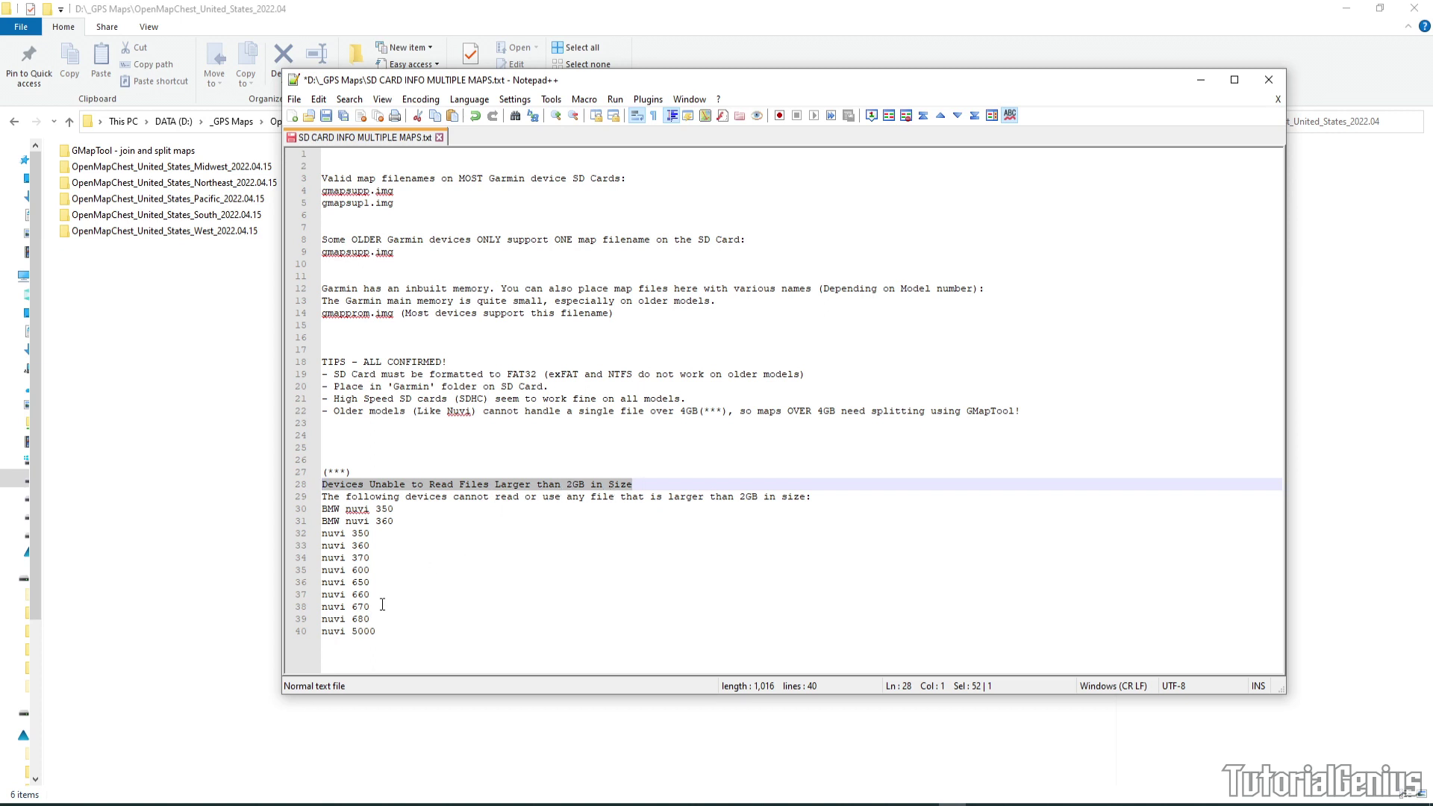
drag(371, 619, 322, 619)
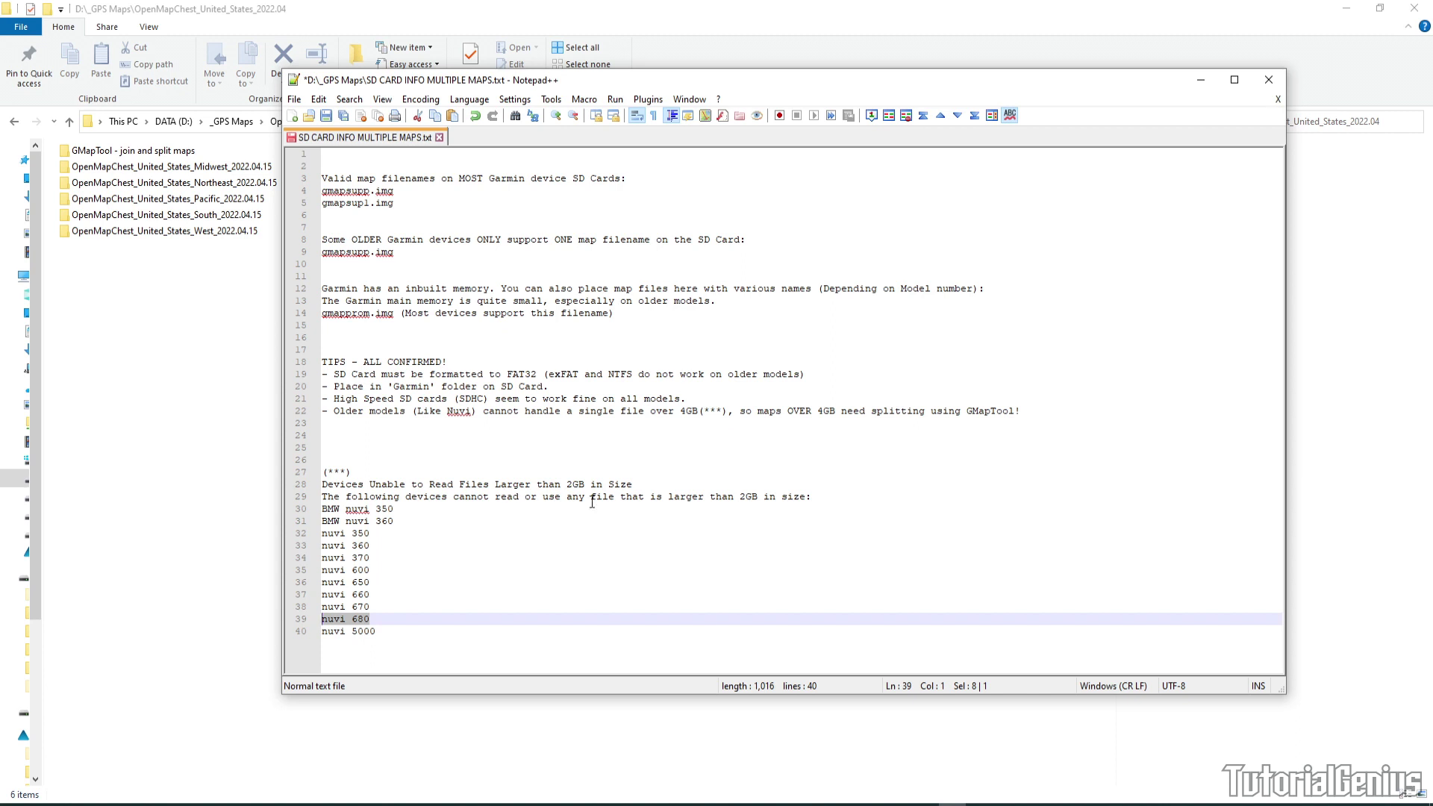
drag(609, 485, 329, 487)
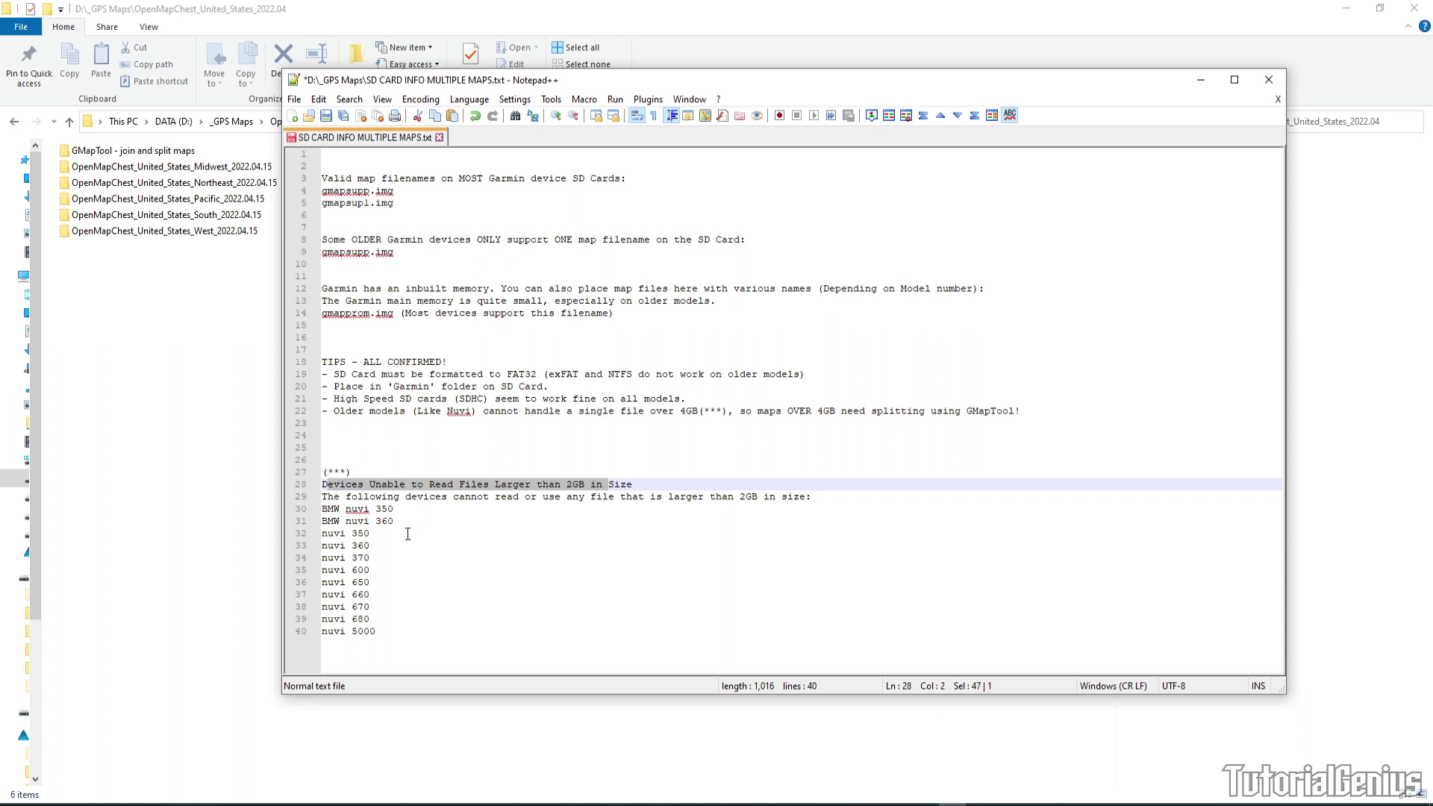
drag(373, 620, 289, 622)
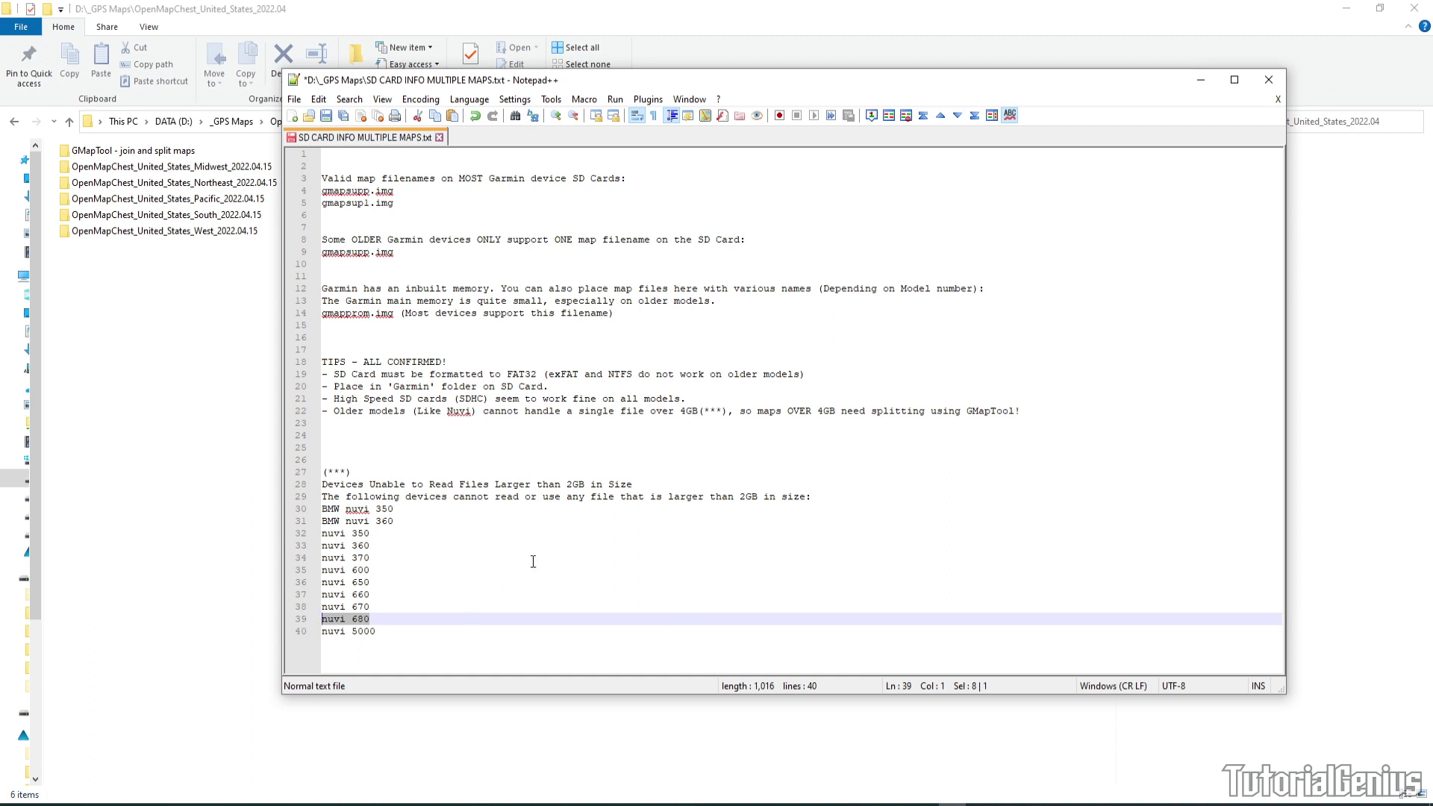
drag(590, 546, 306, 470)
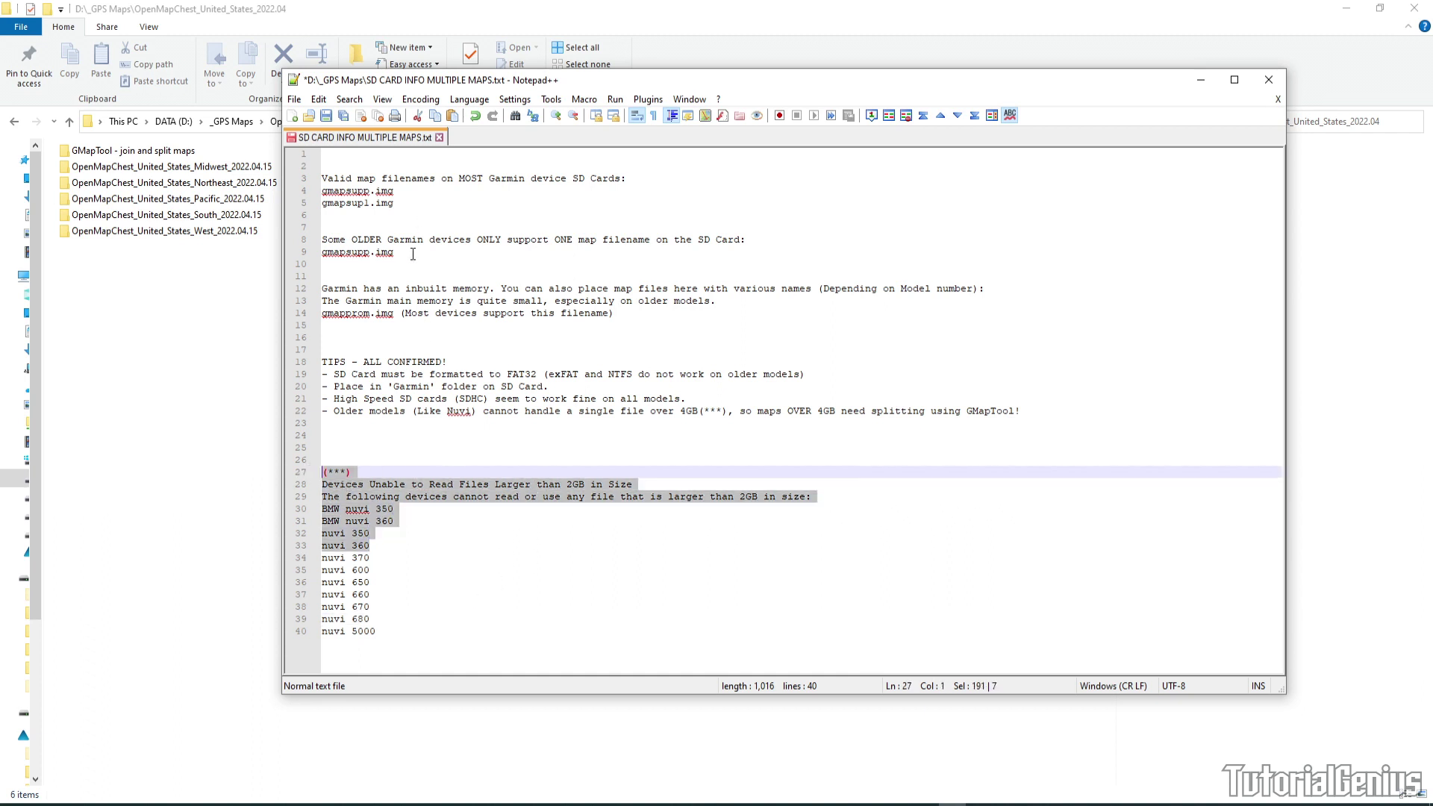
drag(413, 254, 314, 240)
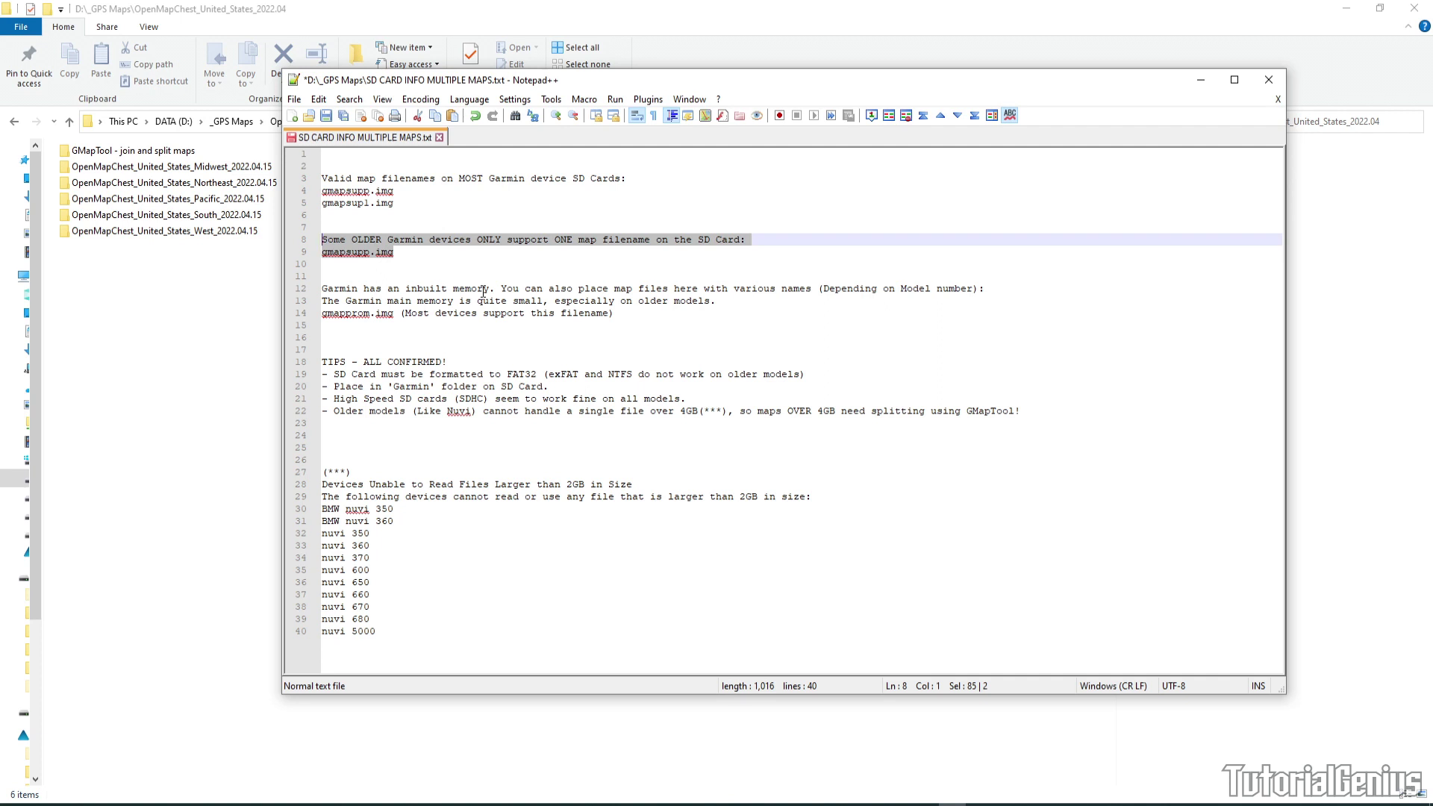
drag(407, 204, 318, 178)
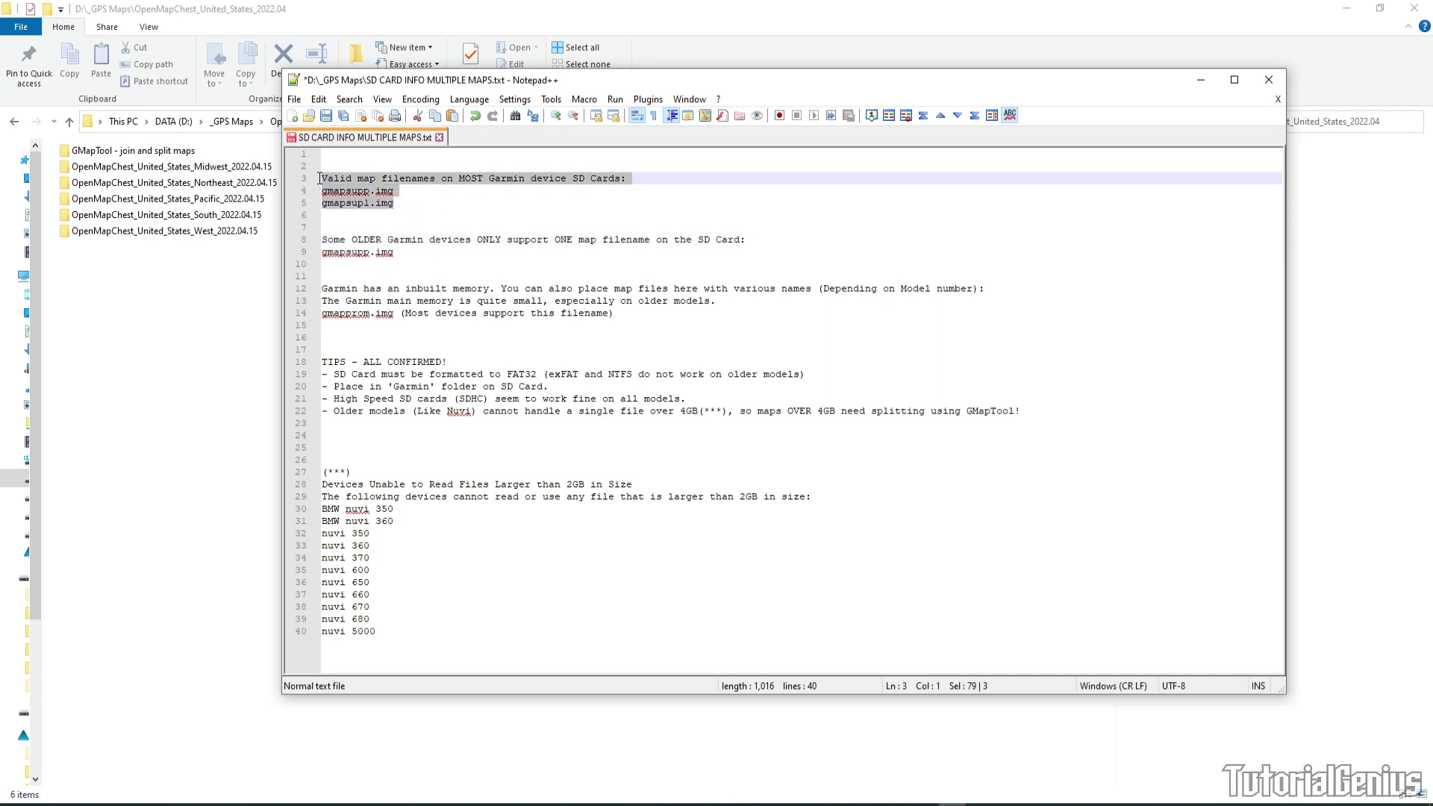
click(386, 196)
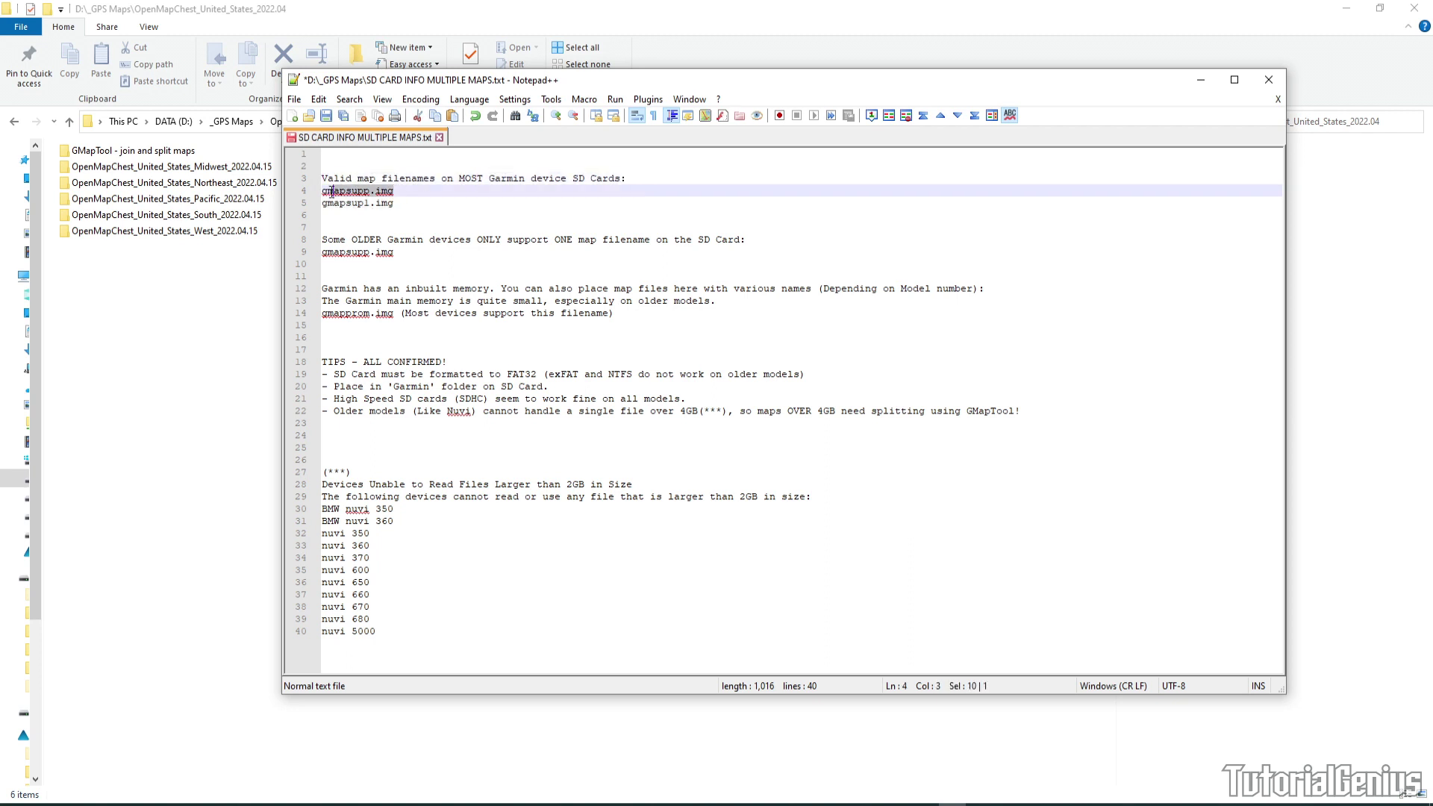
drag(393, 202, 308, 203)
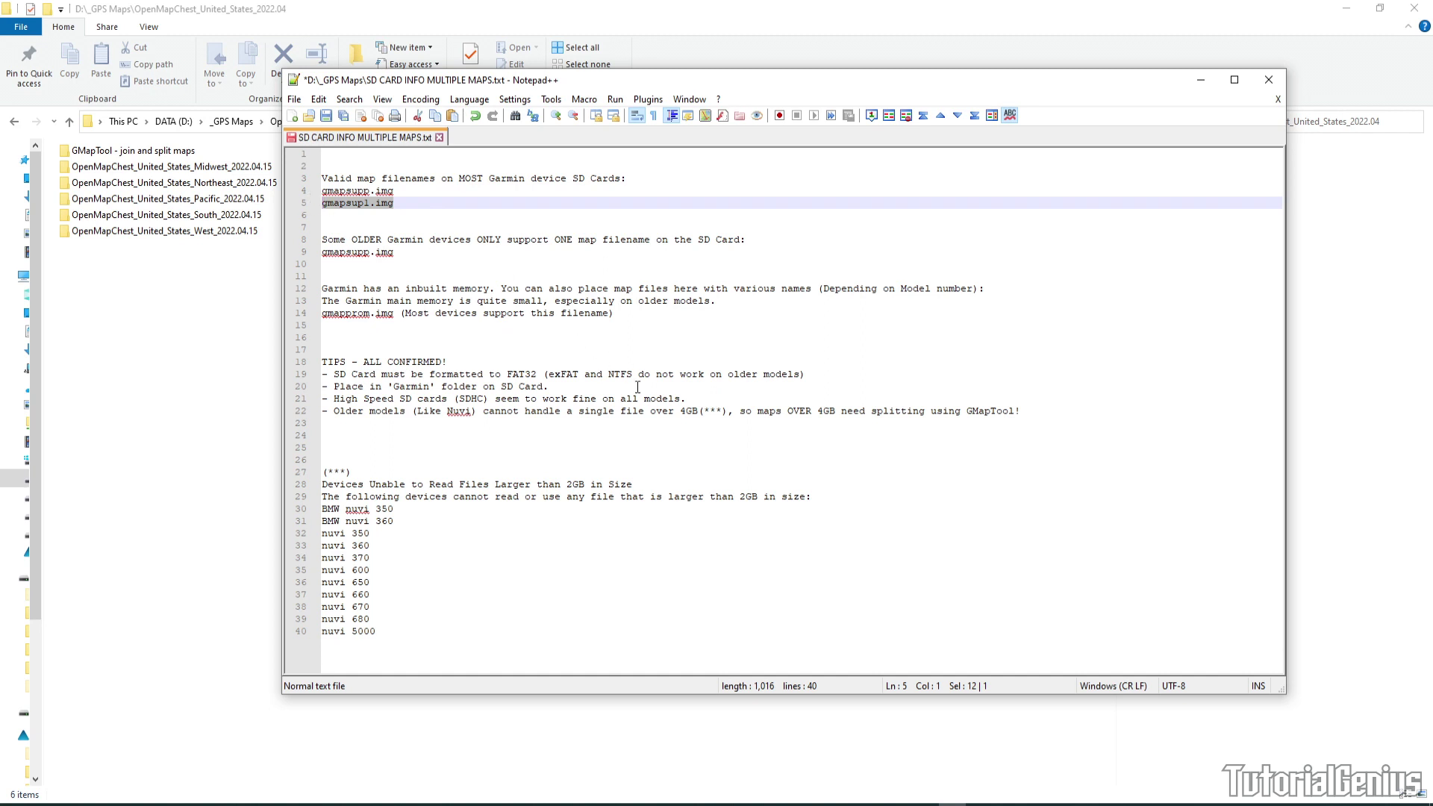
drag(699, 410, 682, 407)
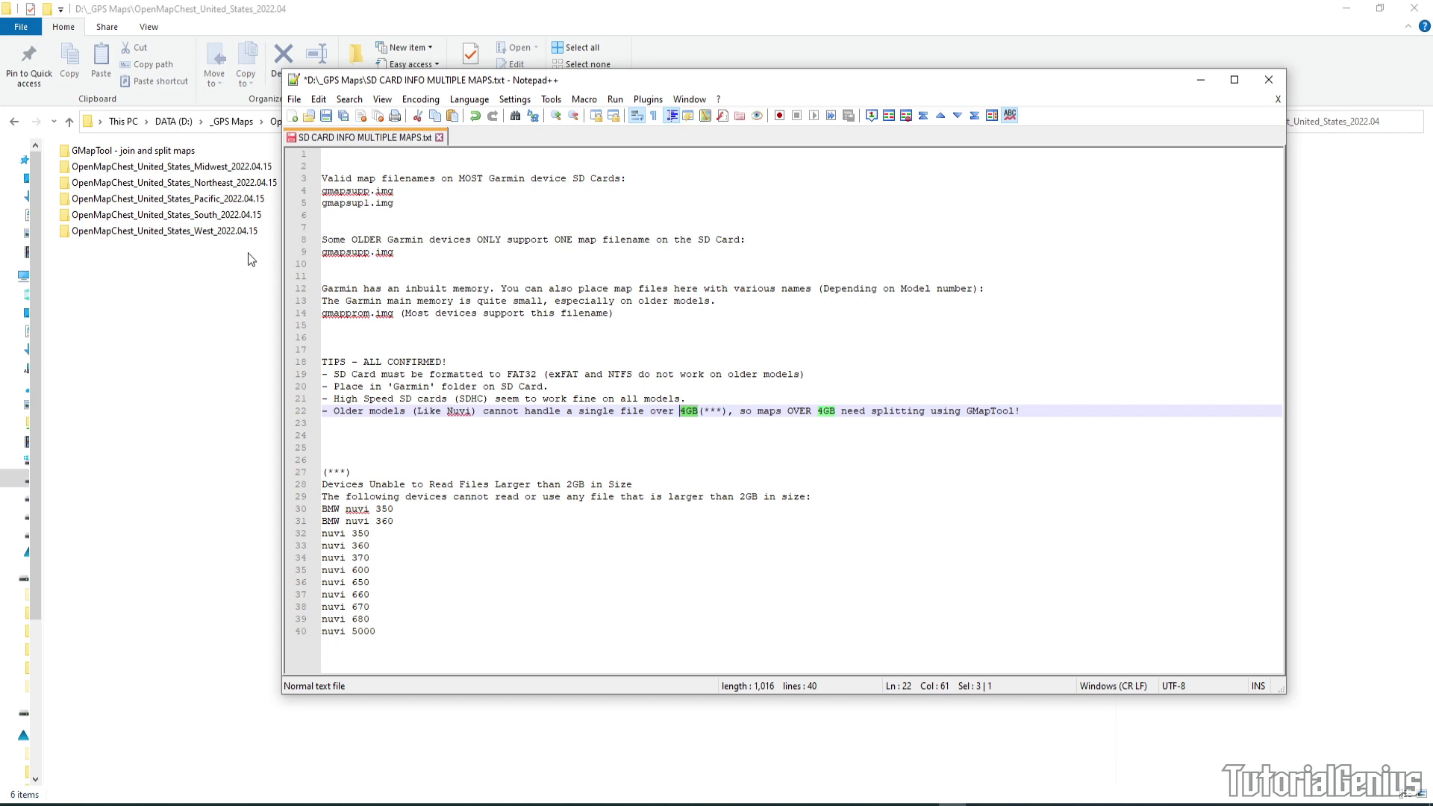
click(241, 259)
drag(275, 254, 209, 163)
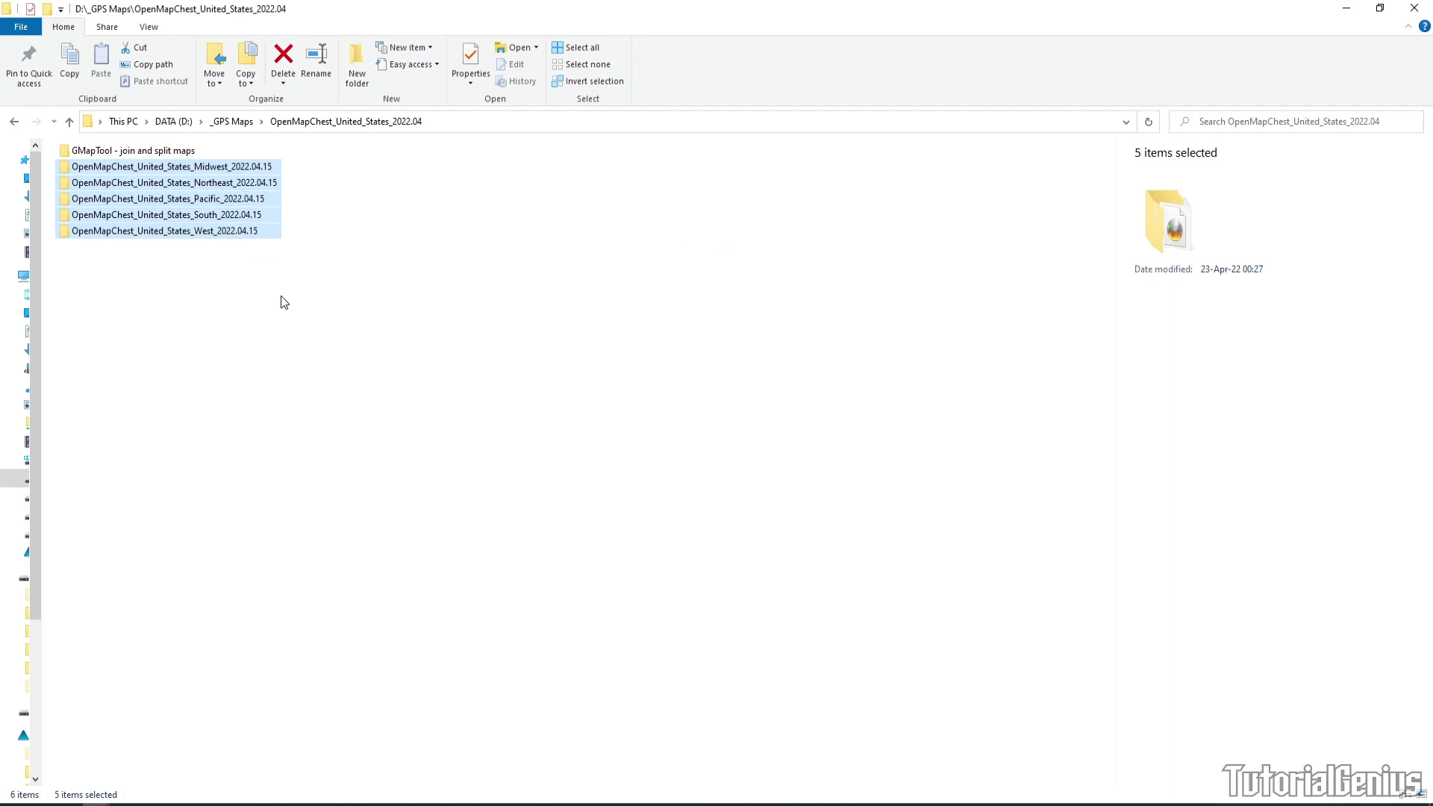
Step: In the notes, highlight the single-file-over-4GB note and the gmapsupp.img and gmapsupl.img filenames
click(952, 805)
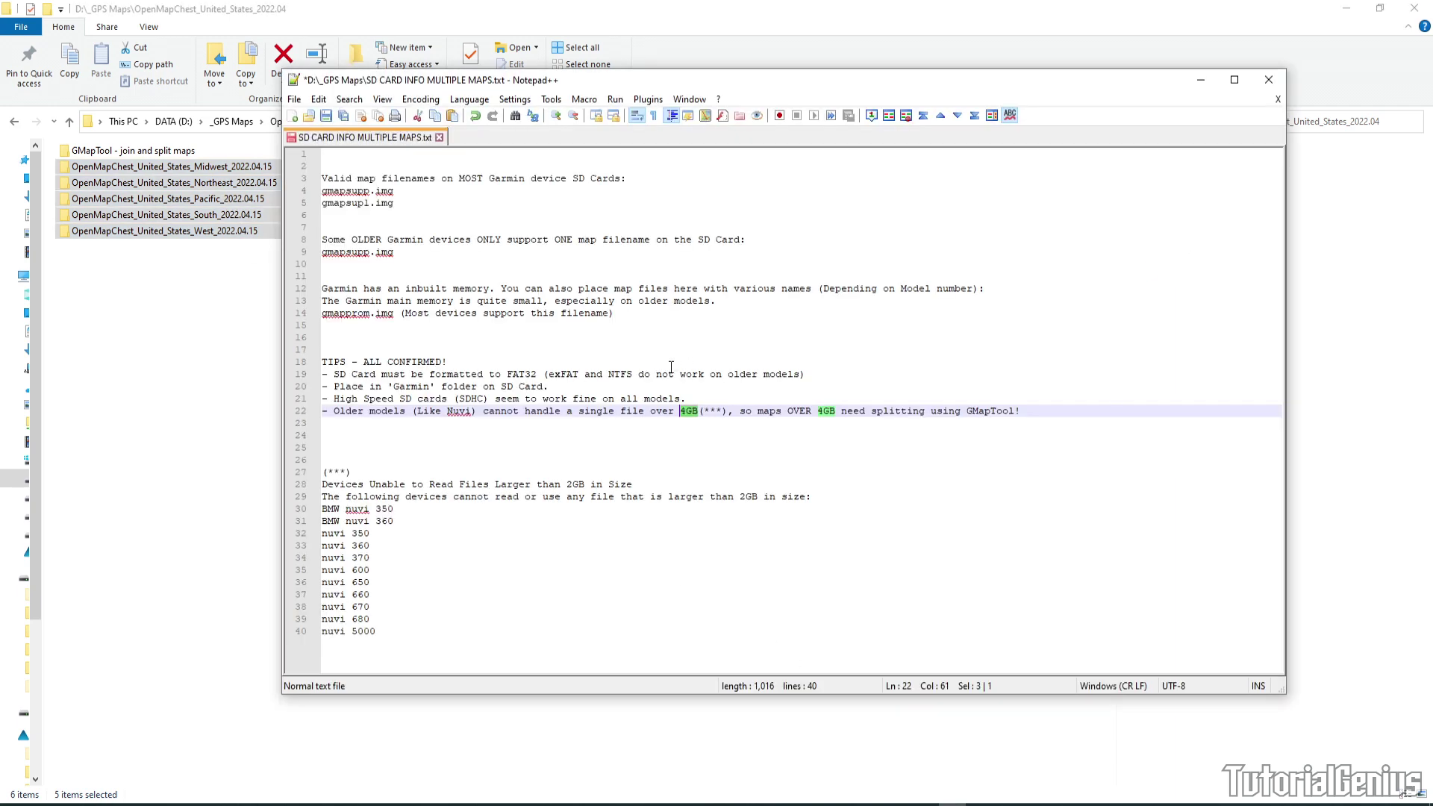
click(671, 368)
drag(699, 412, 579, 413)
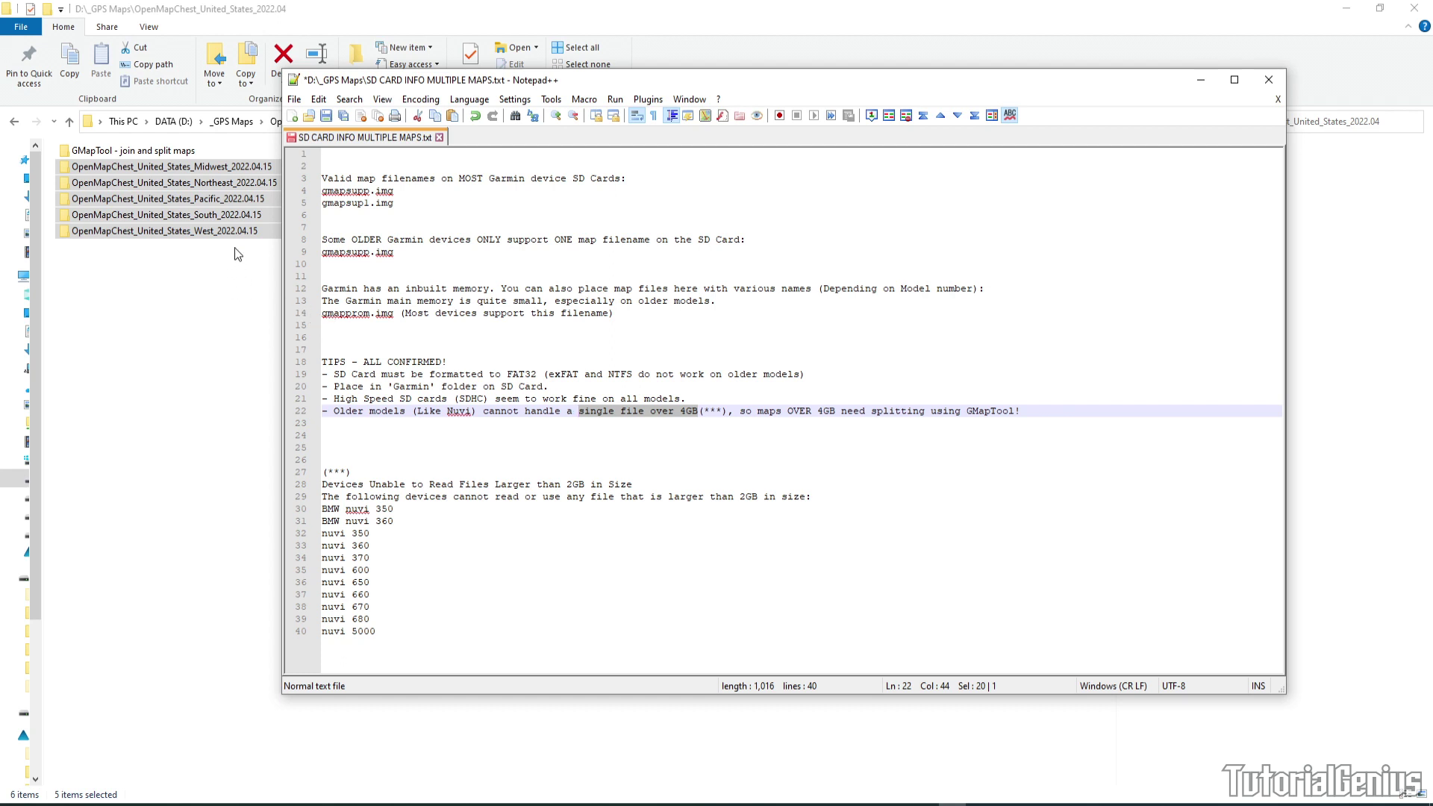
drag(394, 203, 302, 192)
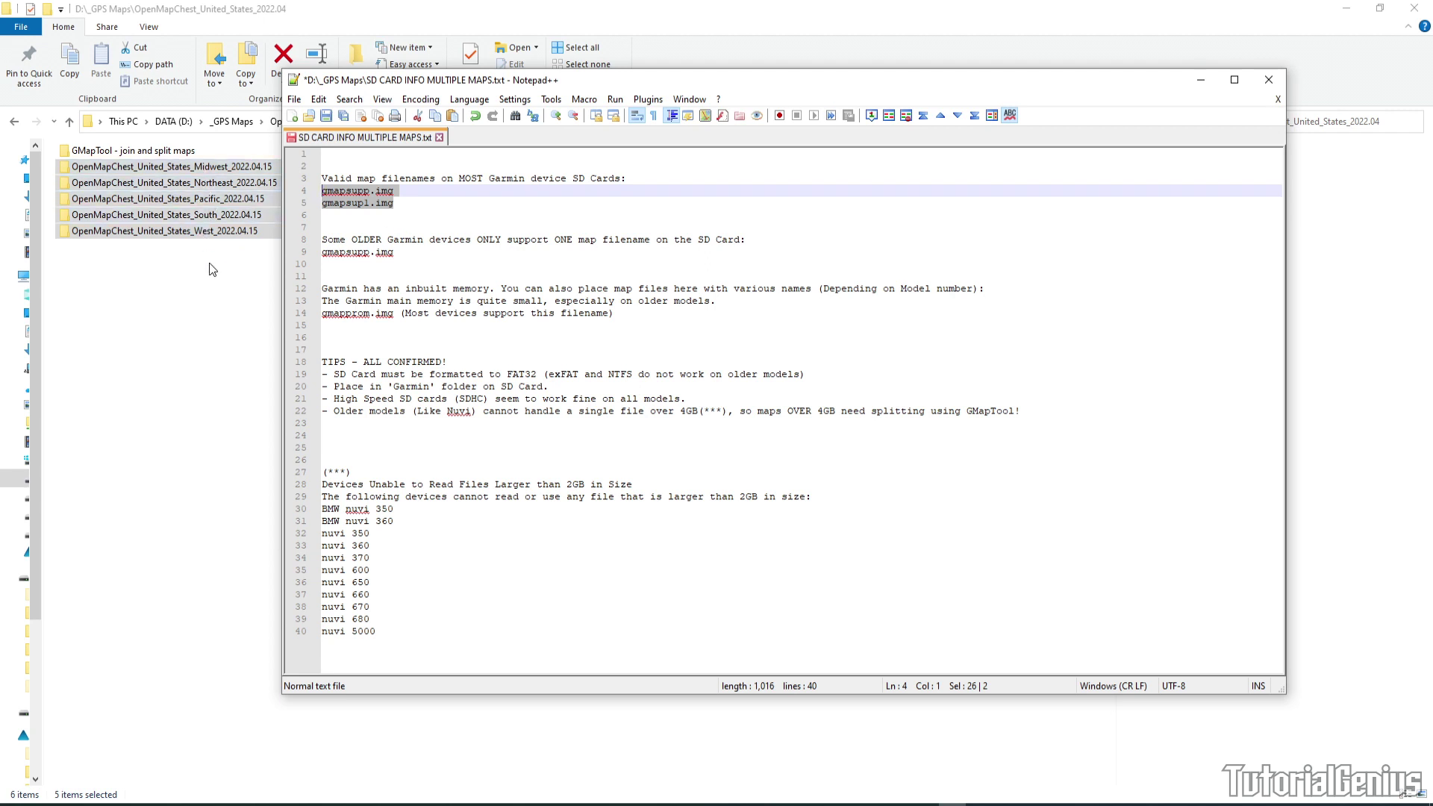
Step: In Explorer, point out the Midwest, South, Northeast, Pacific and West region folders
click(241, 263)
click(216, 167)
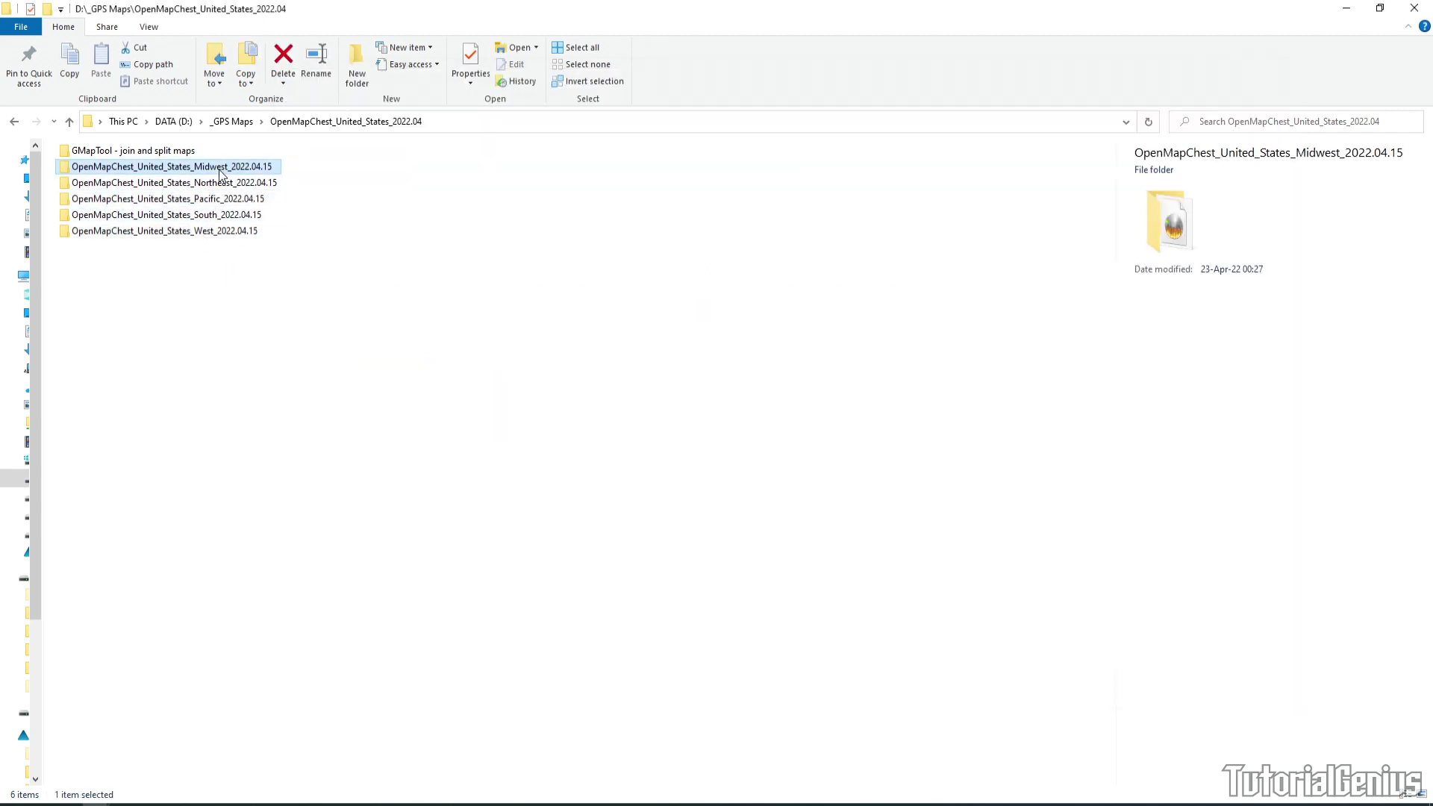
click(216, 216)
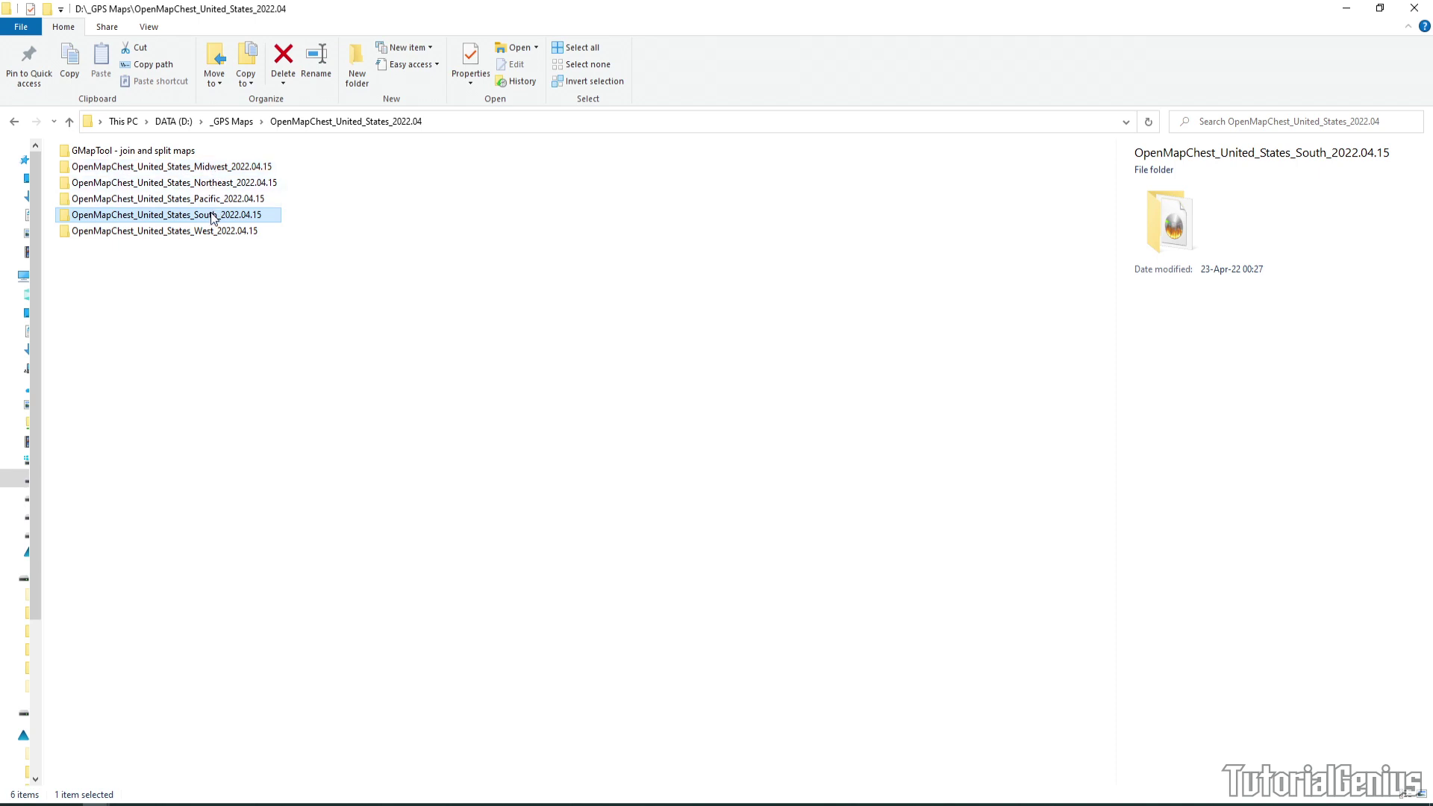
mouse_move(221, 215)
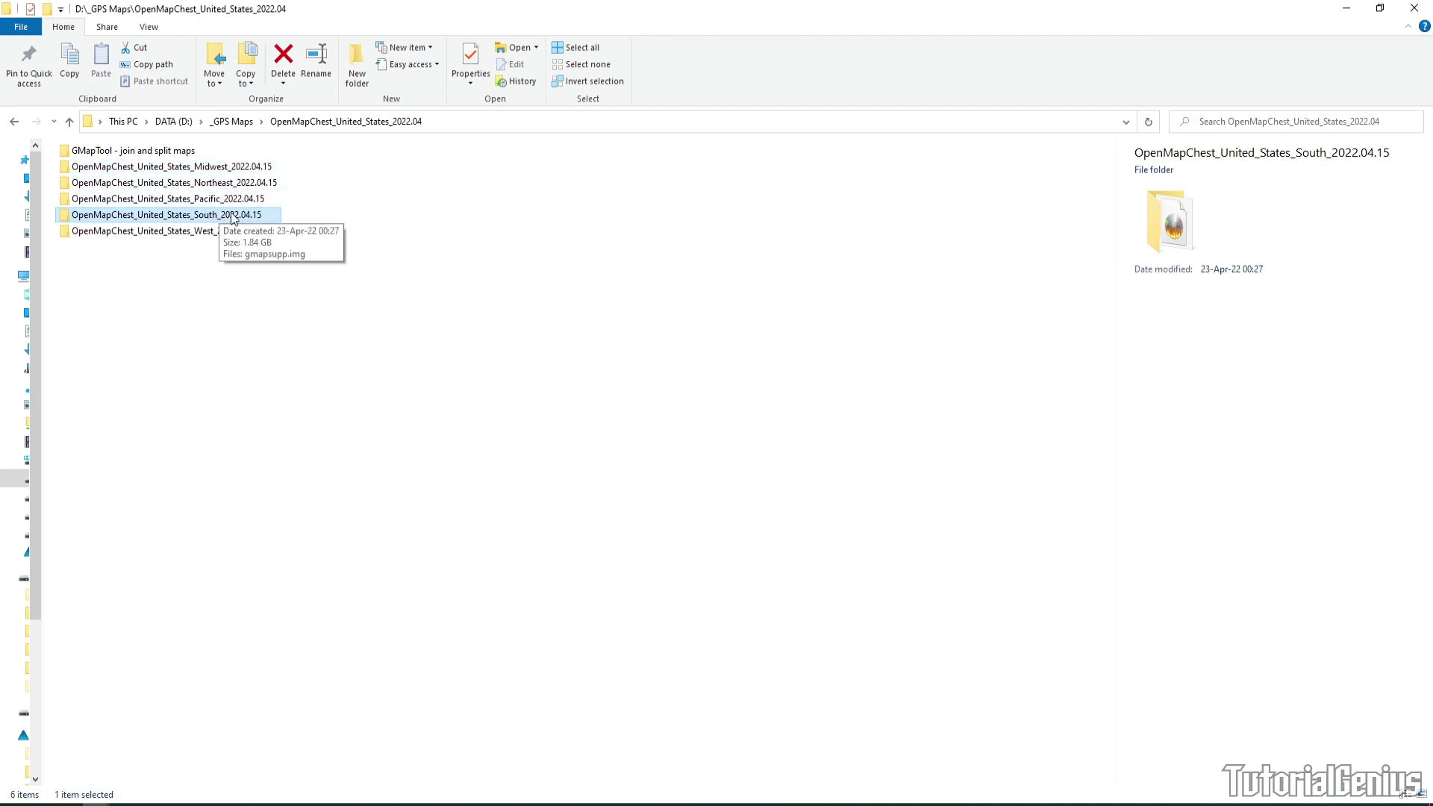
click(228, 186)
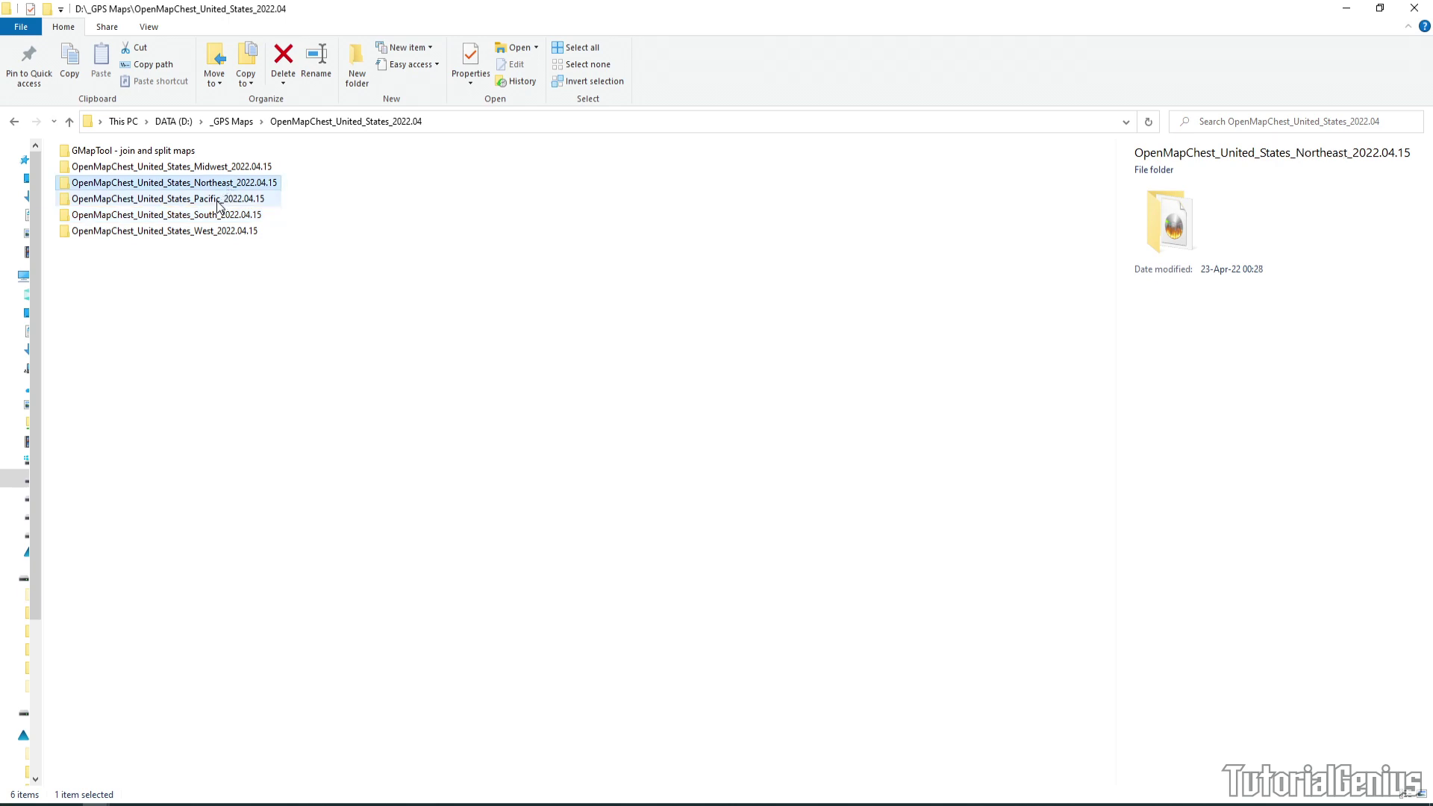
click(219, 202)
click(218, 229)
click(274, 300)
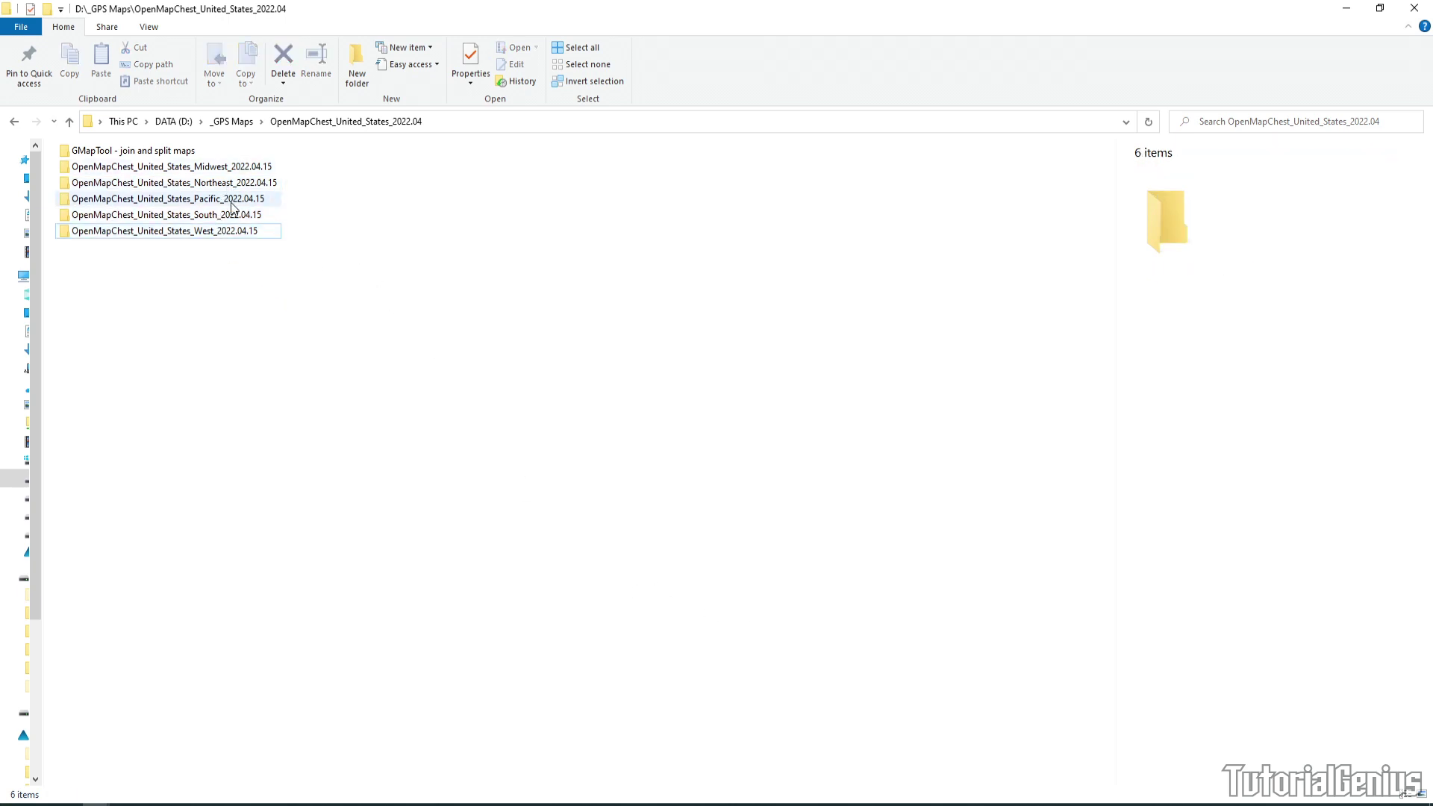
Step: Highlight the lines 4–5 filenames, FAT32 requirement, Garmin folder tip, high-speed SDHC tip and 4GB limit
key(alt+Tab)
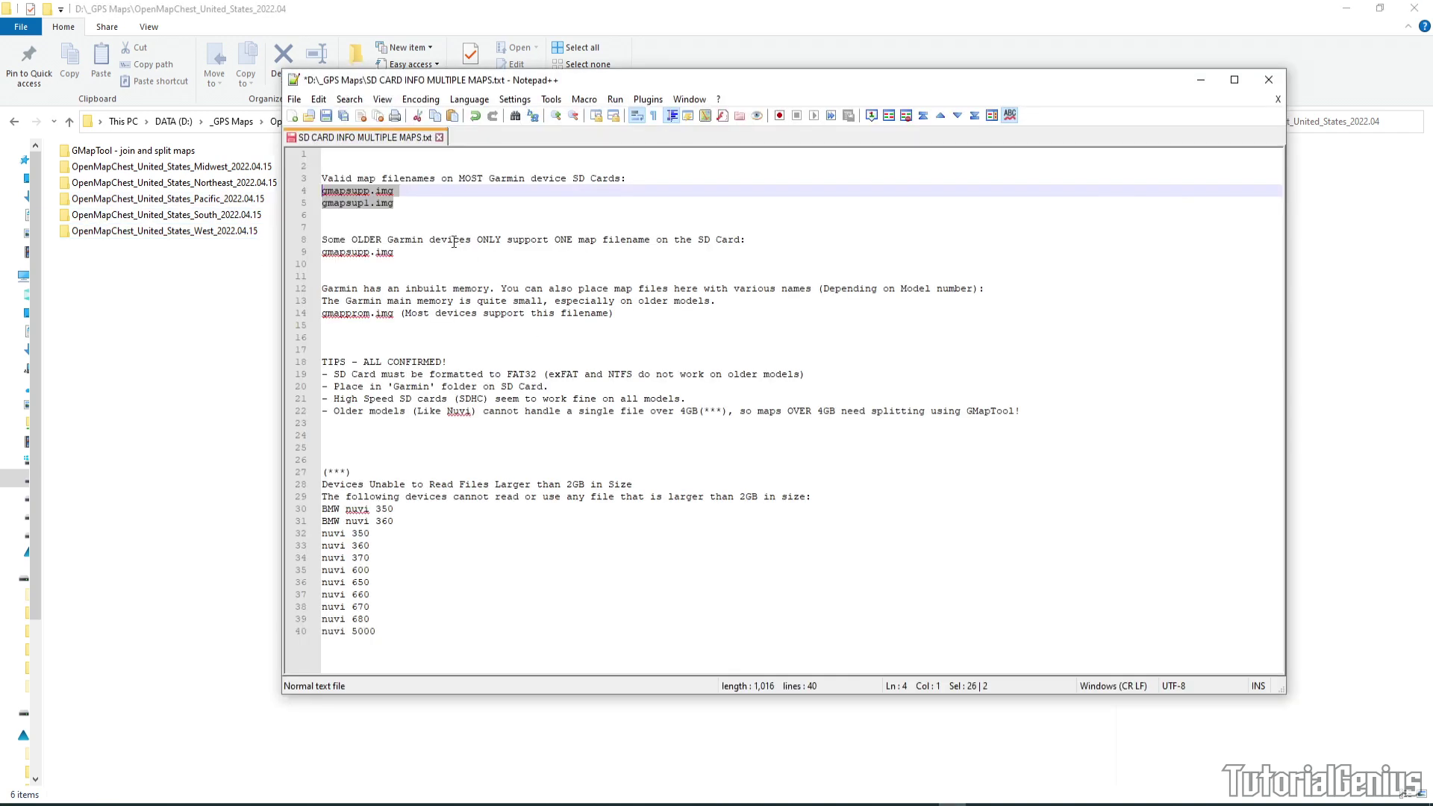
drag(300, 203, 299, 194)
drag(536, 374, 335, 378)
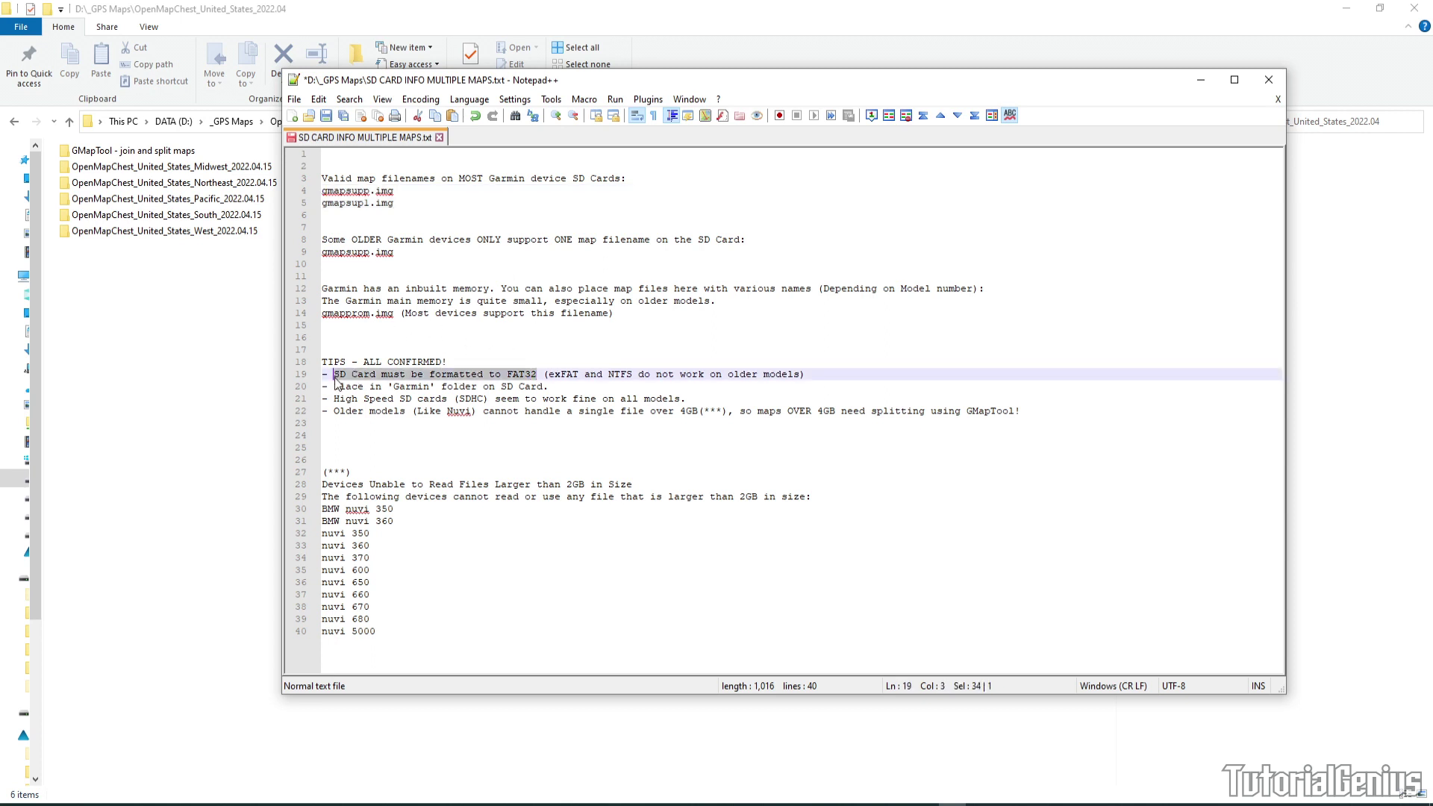
click(567, 388)
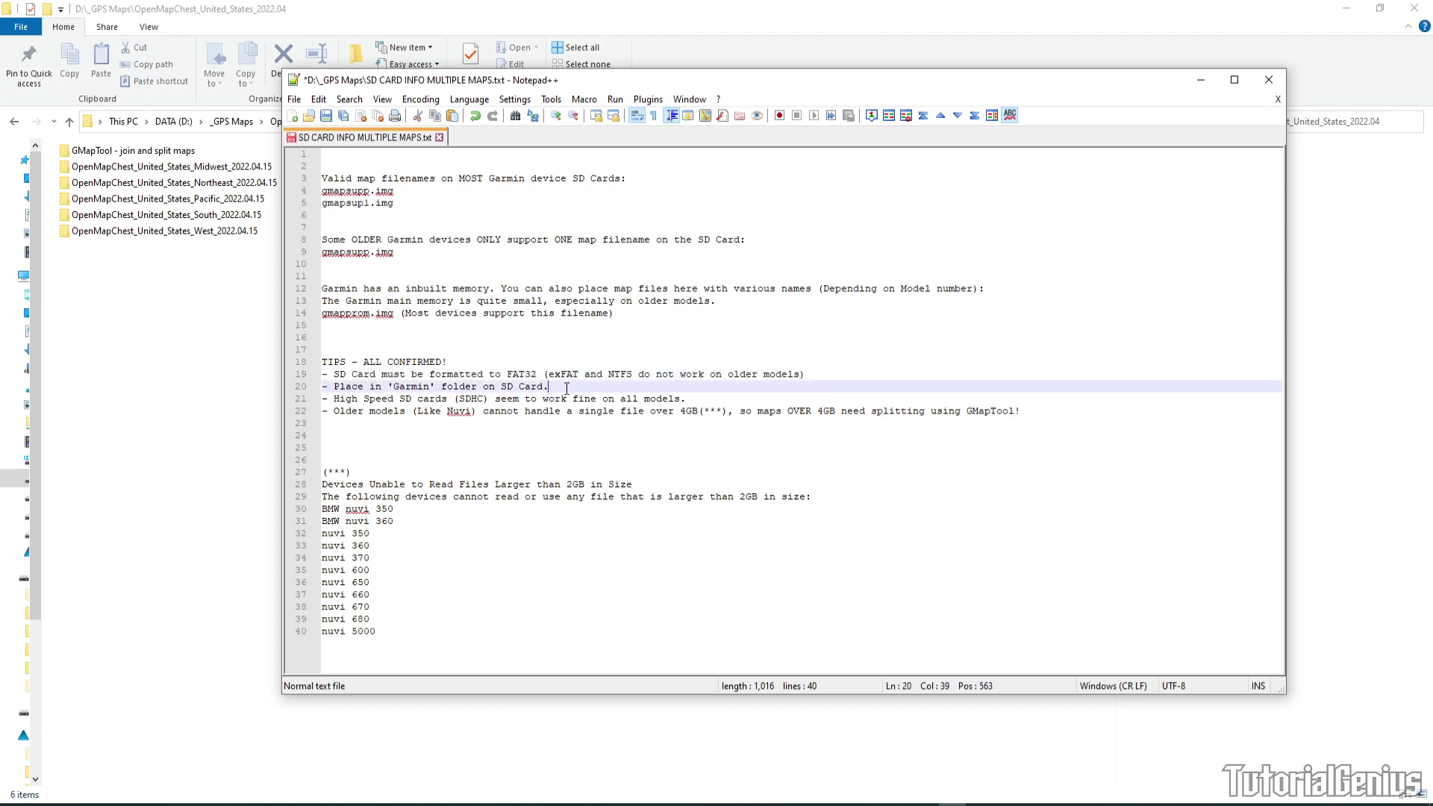
drag(566, 387, 334, 388)
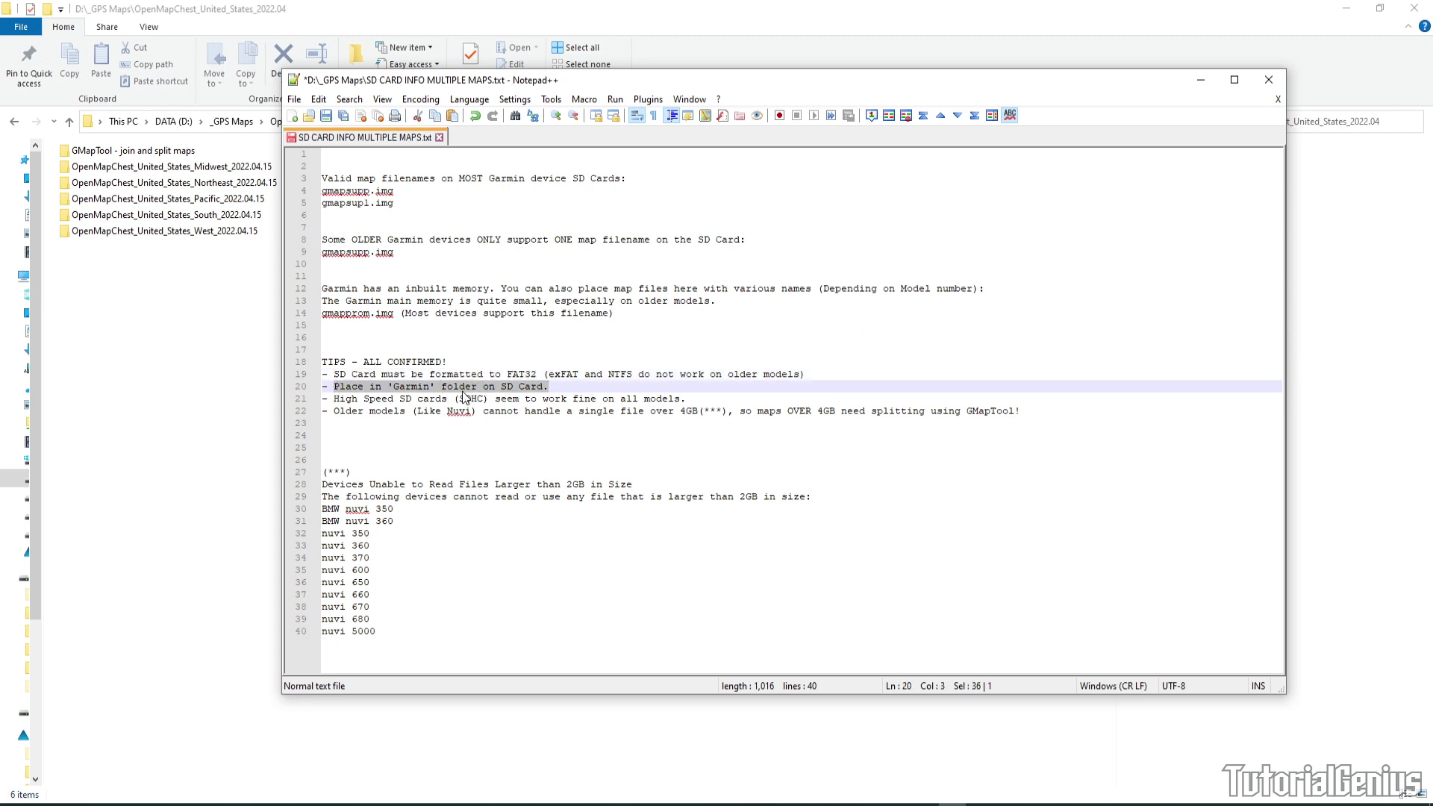
drag(489, 399, 387, 399)
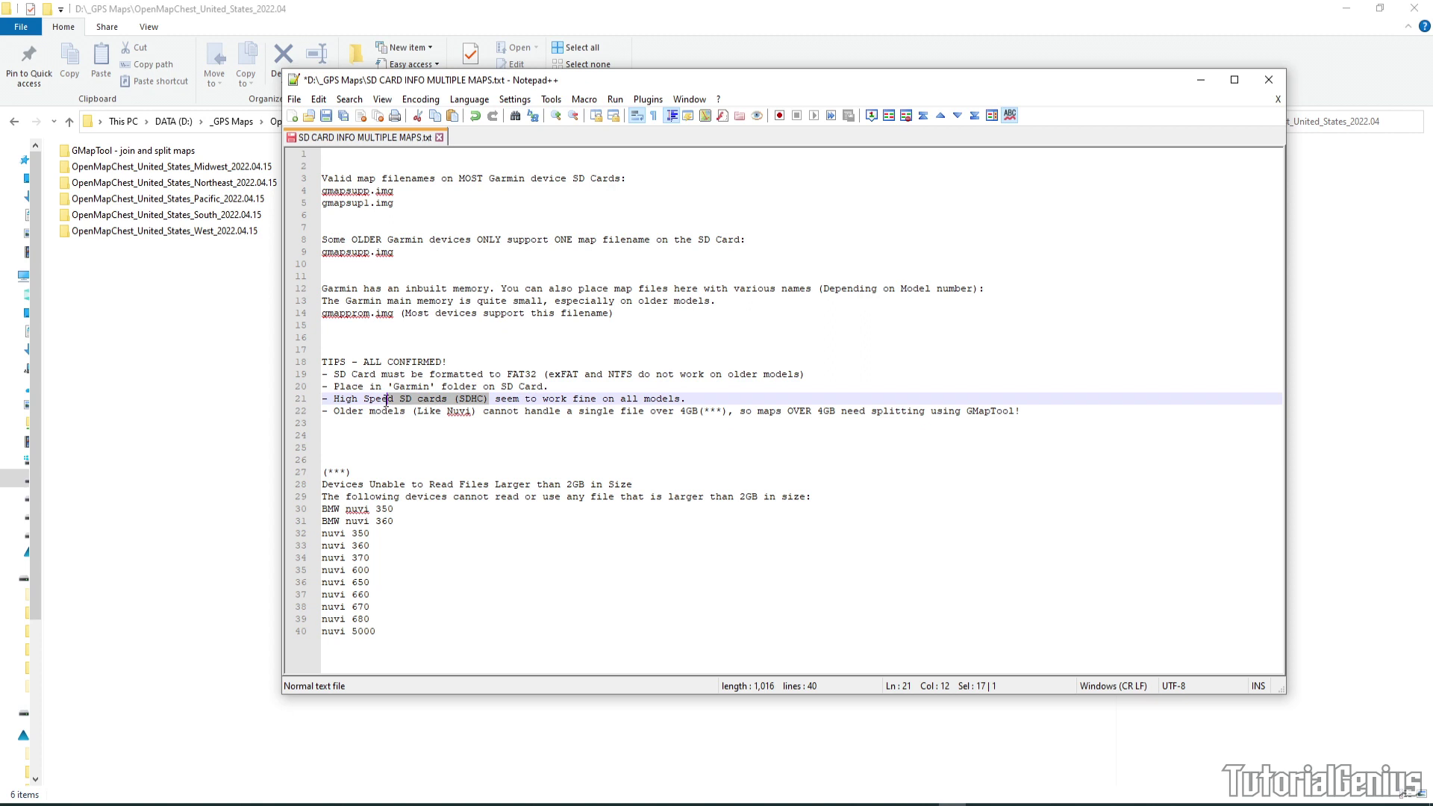
click(456, 399)
drag(484, 402, 436, 401)
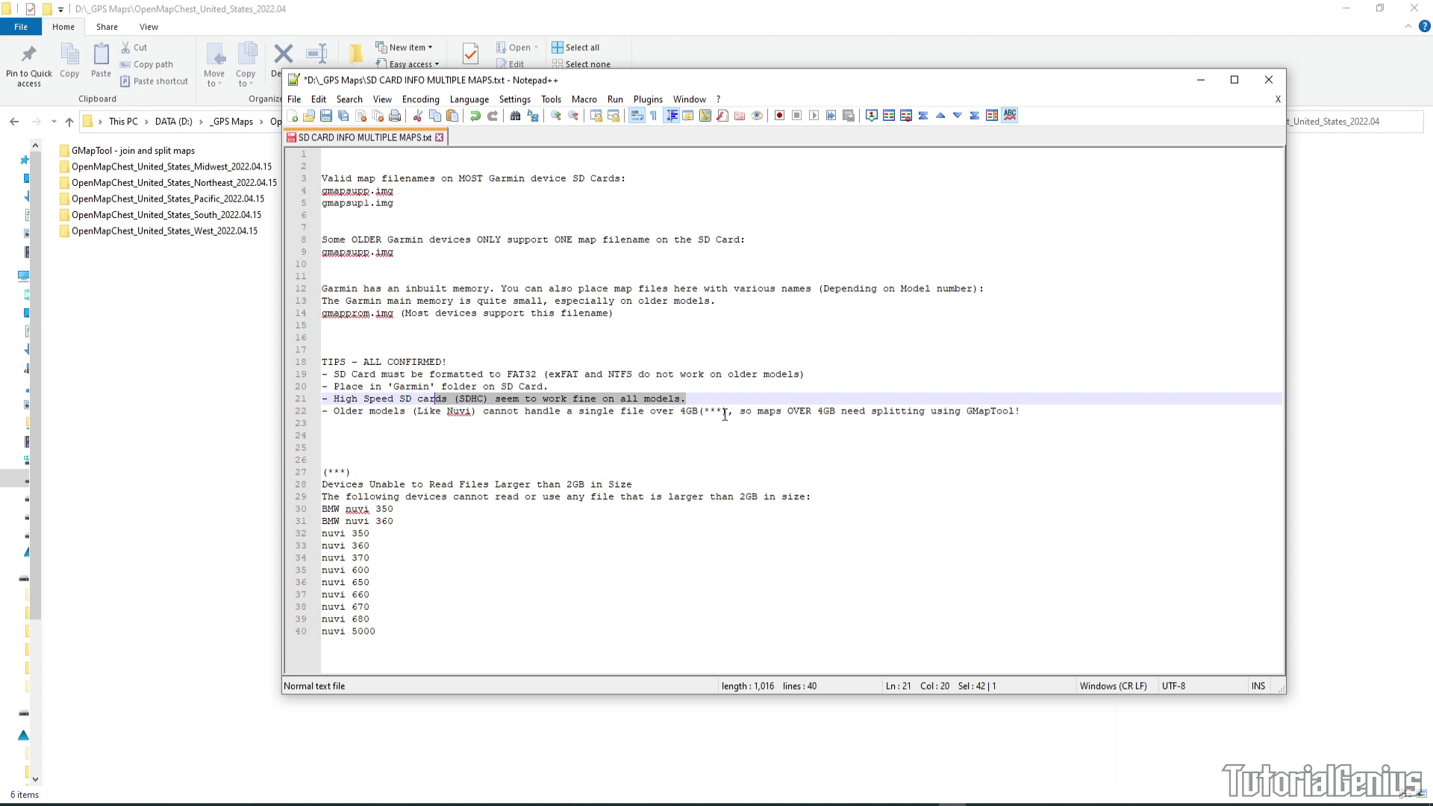
drag(728, 415, 662, 414)
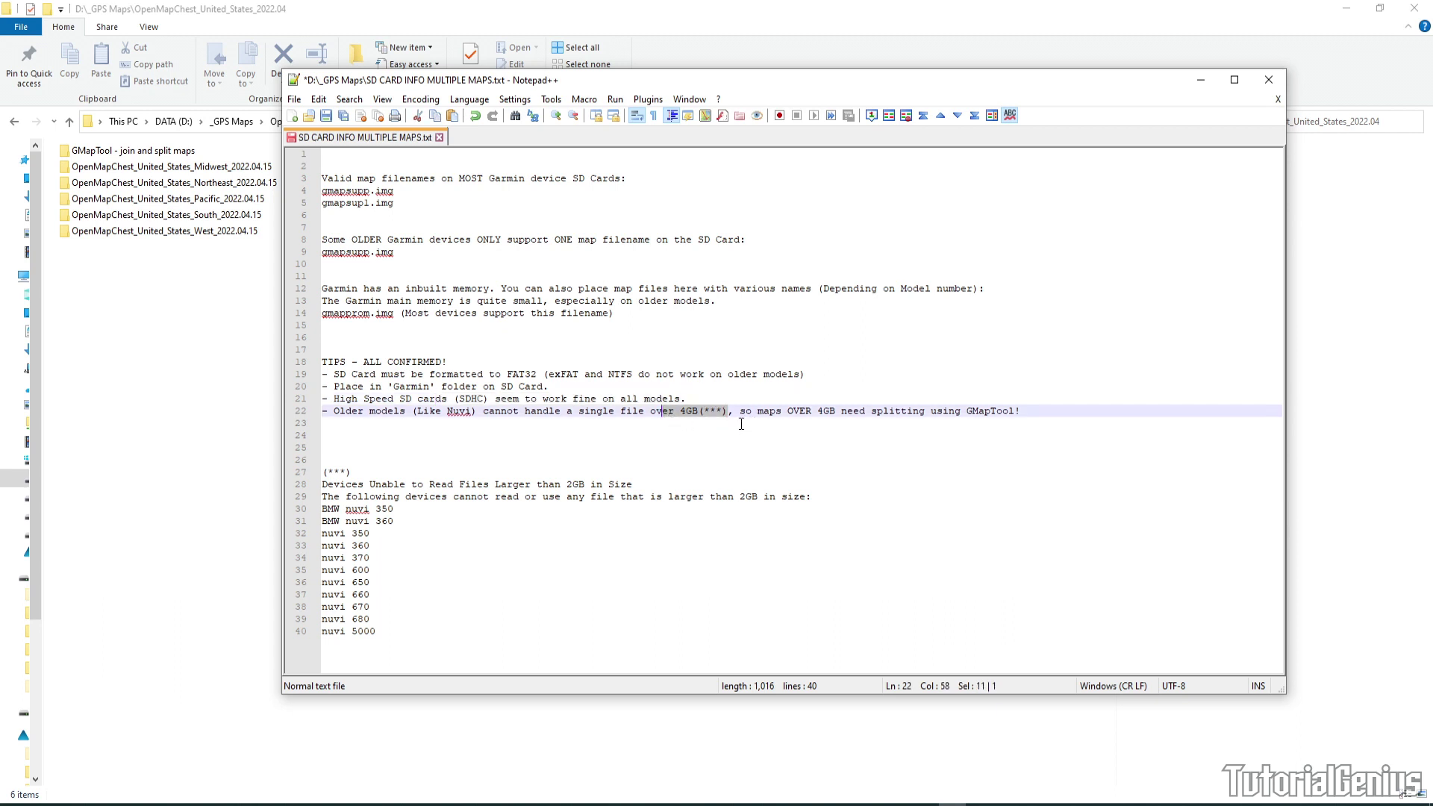
Step: Highlight the 2GB device list, gmapsupp.img on line 9, the valid filenames and 4GB
drag(447, 632, 527, 487)
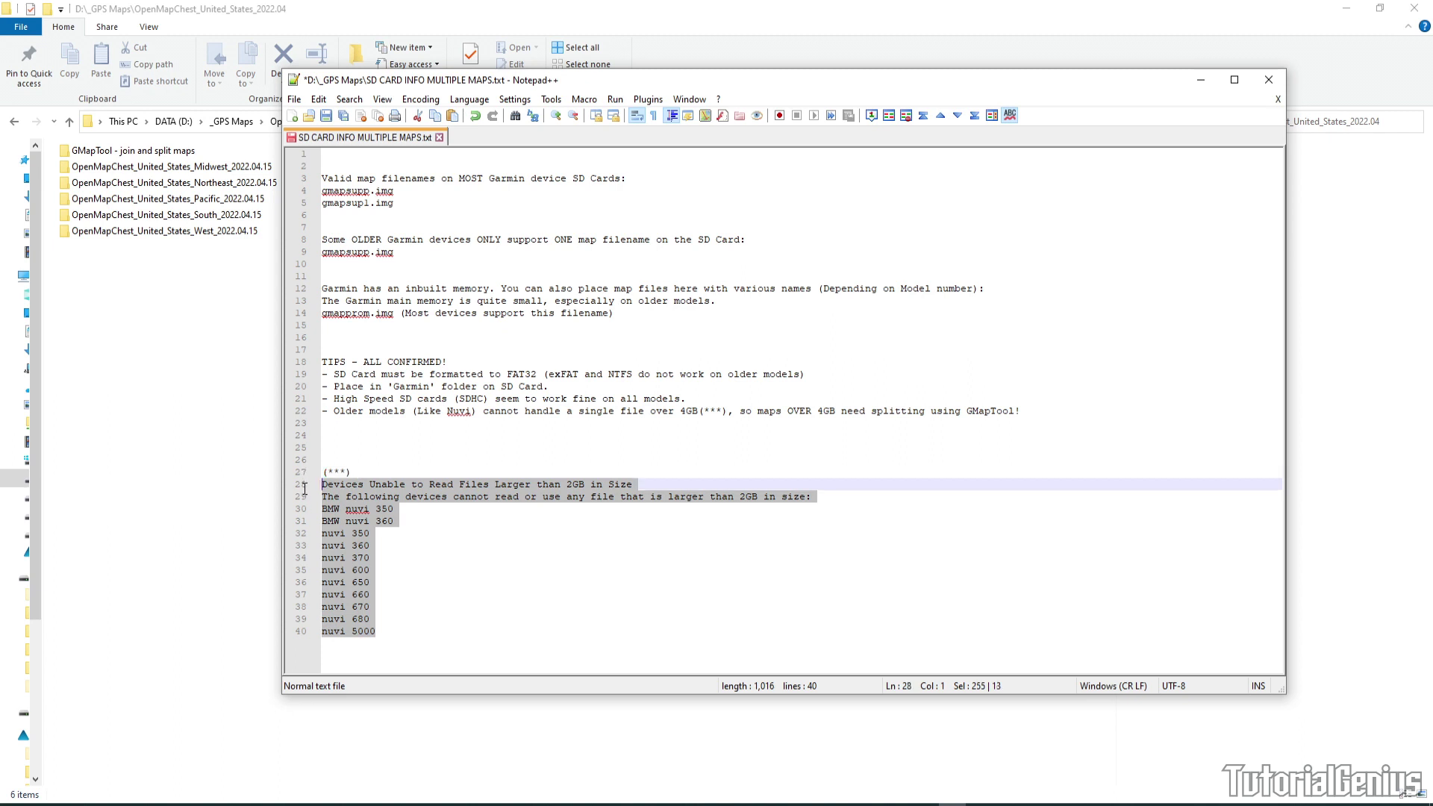
drag(634, 484, 569, 484)
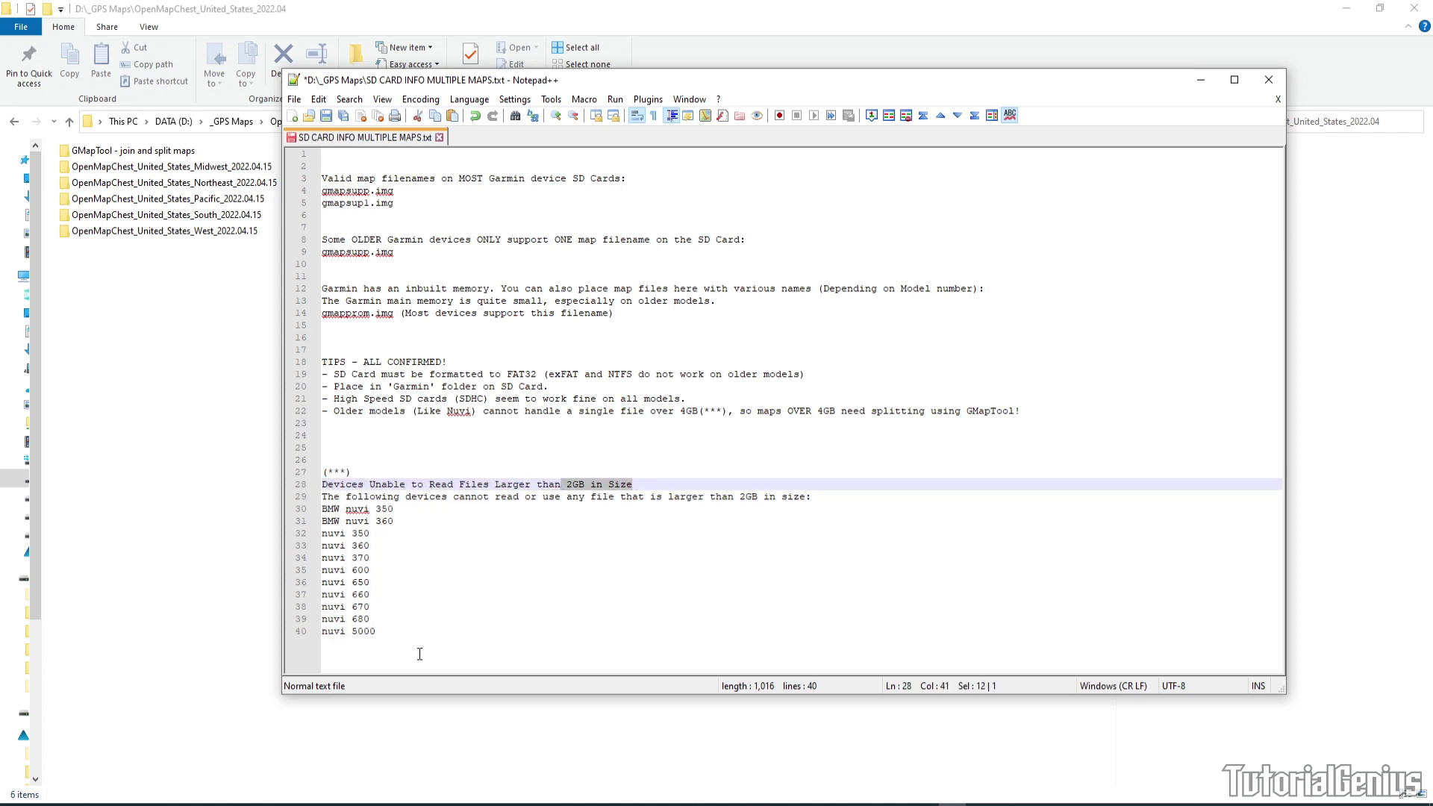
drag(376, 631, 311, 489)
drag(393, 253, 322, 253)
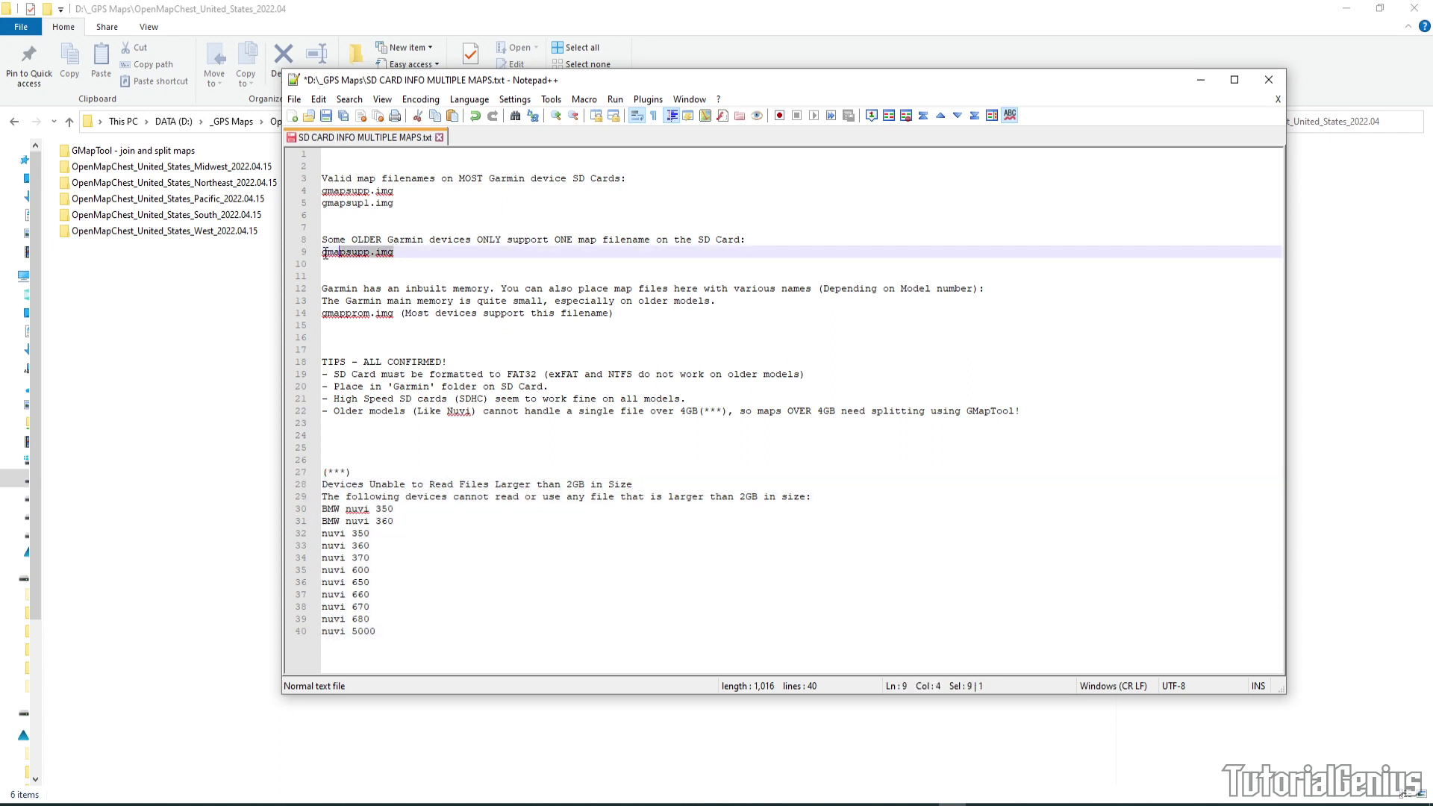
drag(393, 203, 322, 191)
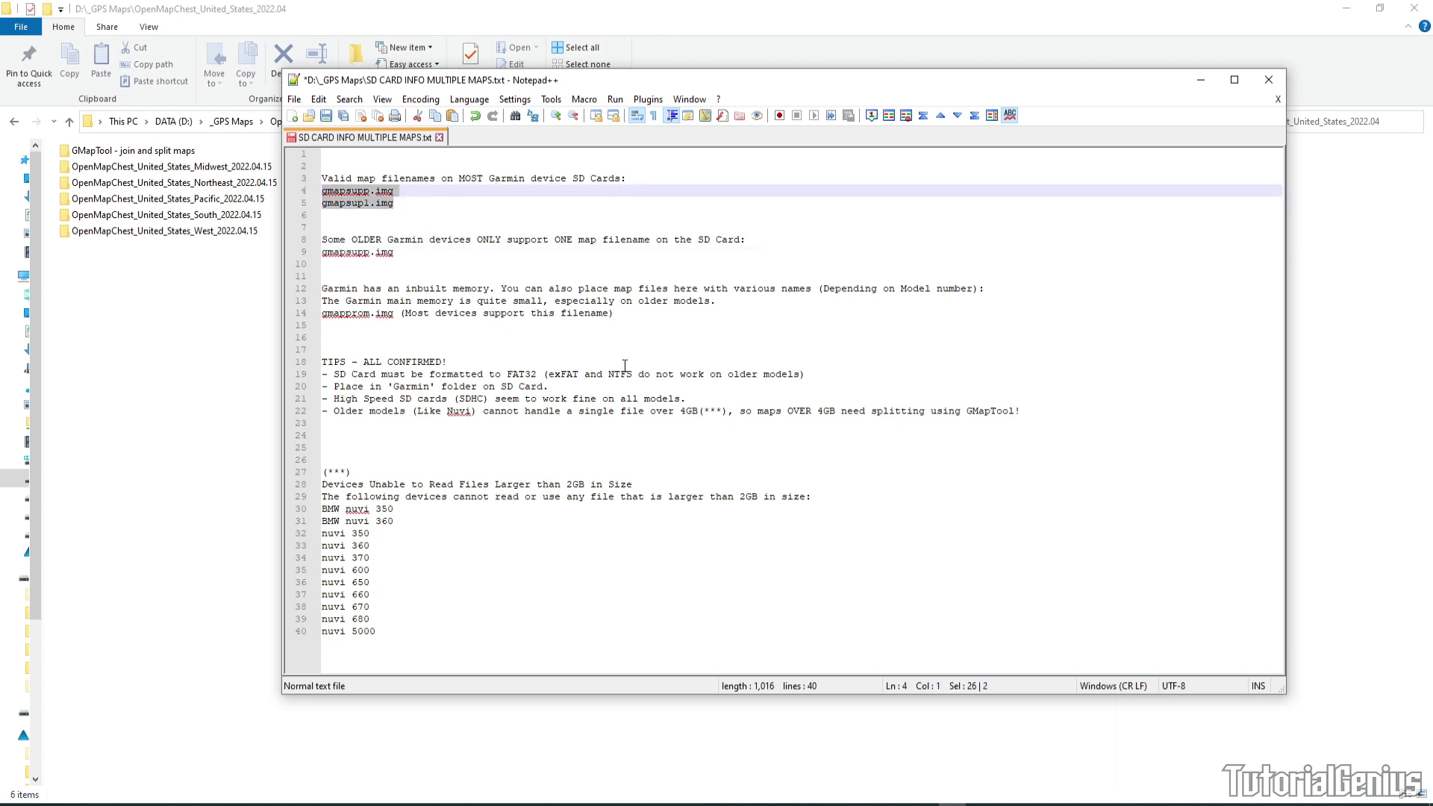
drag(698, 411, 679, 412)
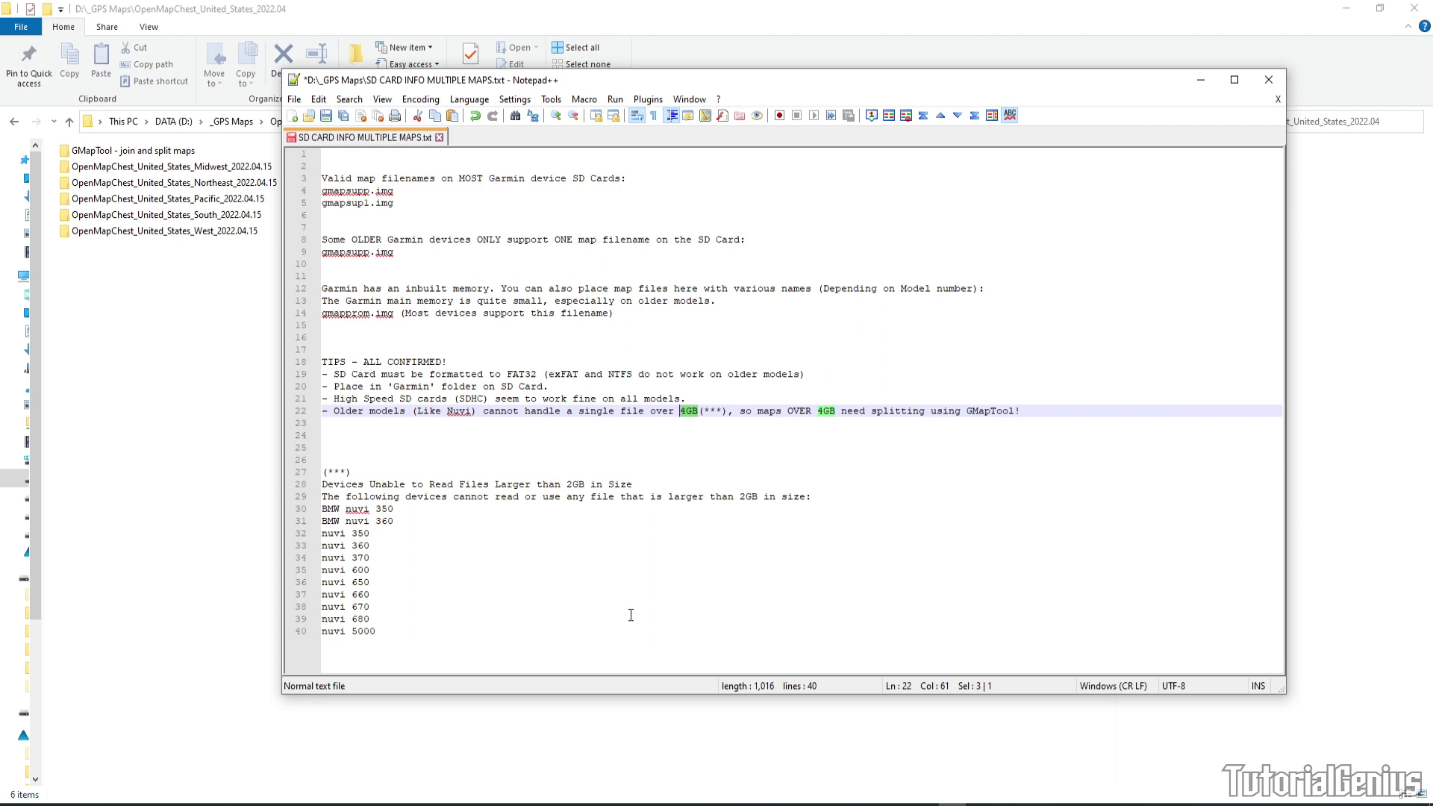
key(ctrl+a)
click(463, 363)
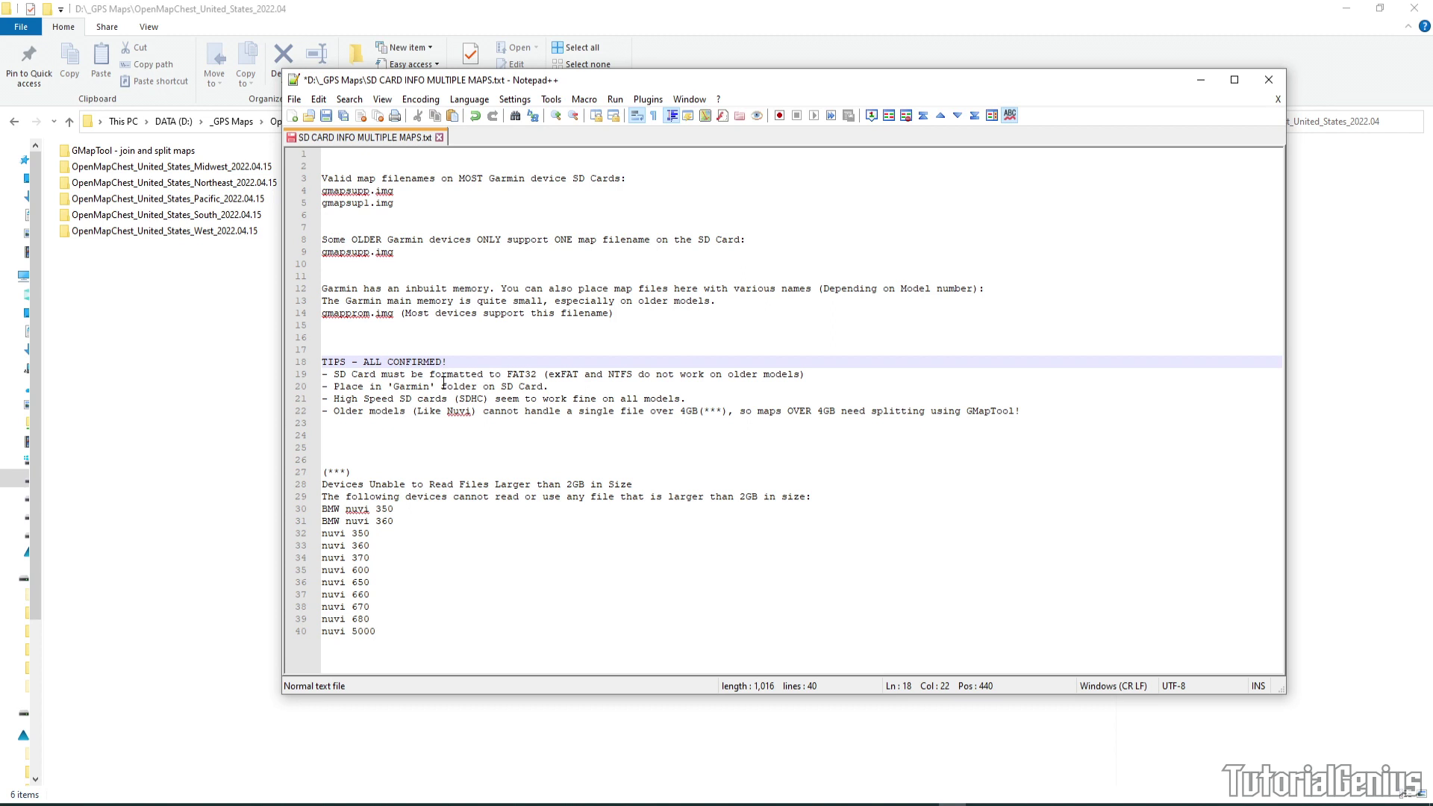
click(373, 348)
Step: Select the five regional map folders and highlight the valid map filenames on lines 3–5
click(214, 289)
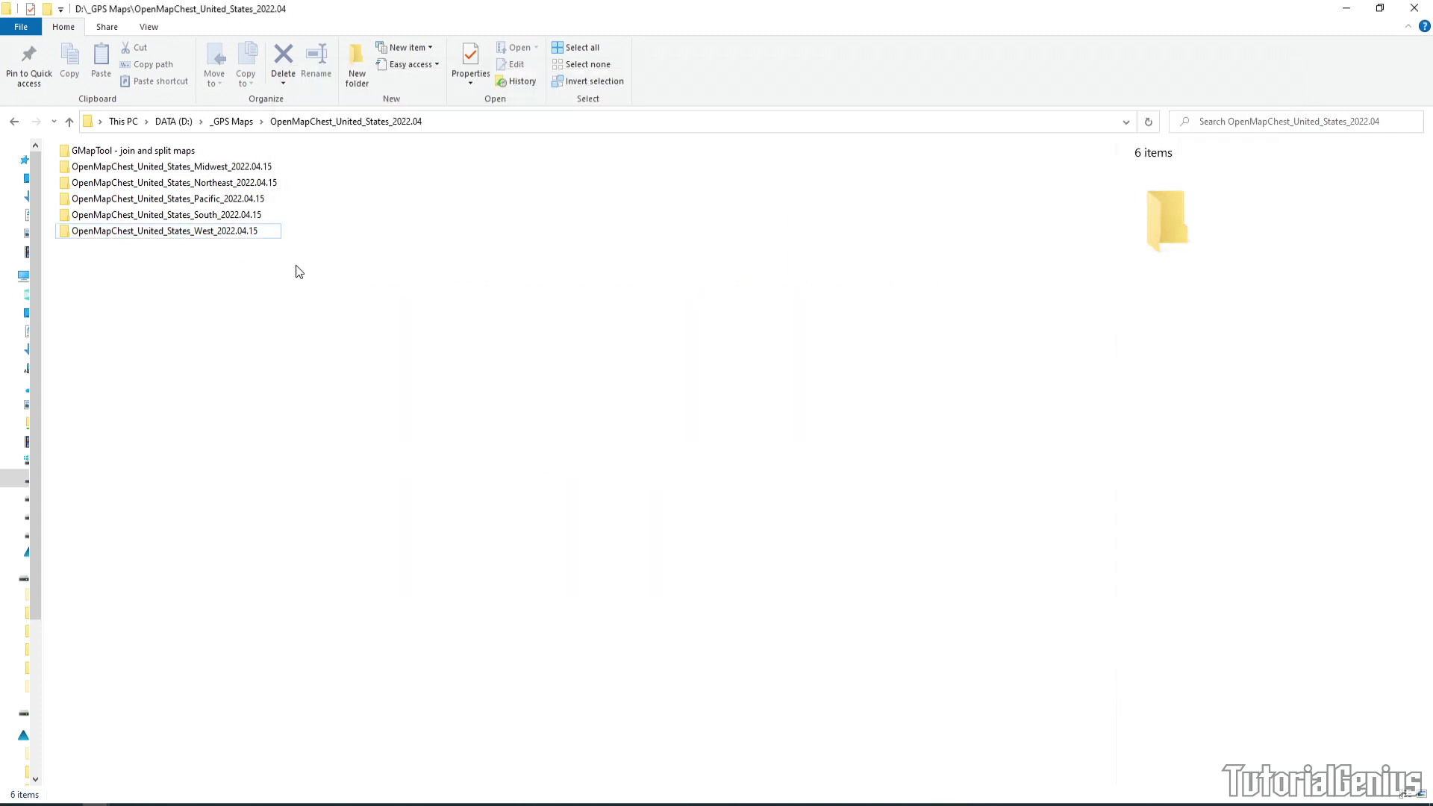
drag(296, 265, 211, 160)
click(374, 345)
click(951, 805)
drag(394, 203, 322, 179)
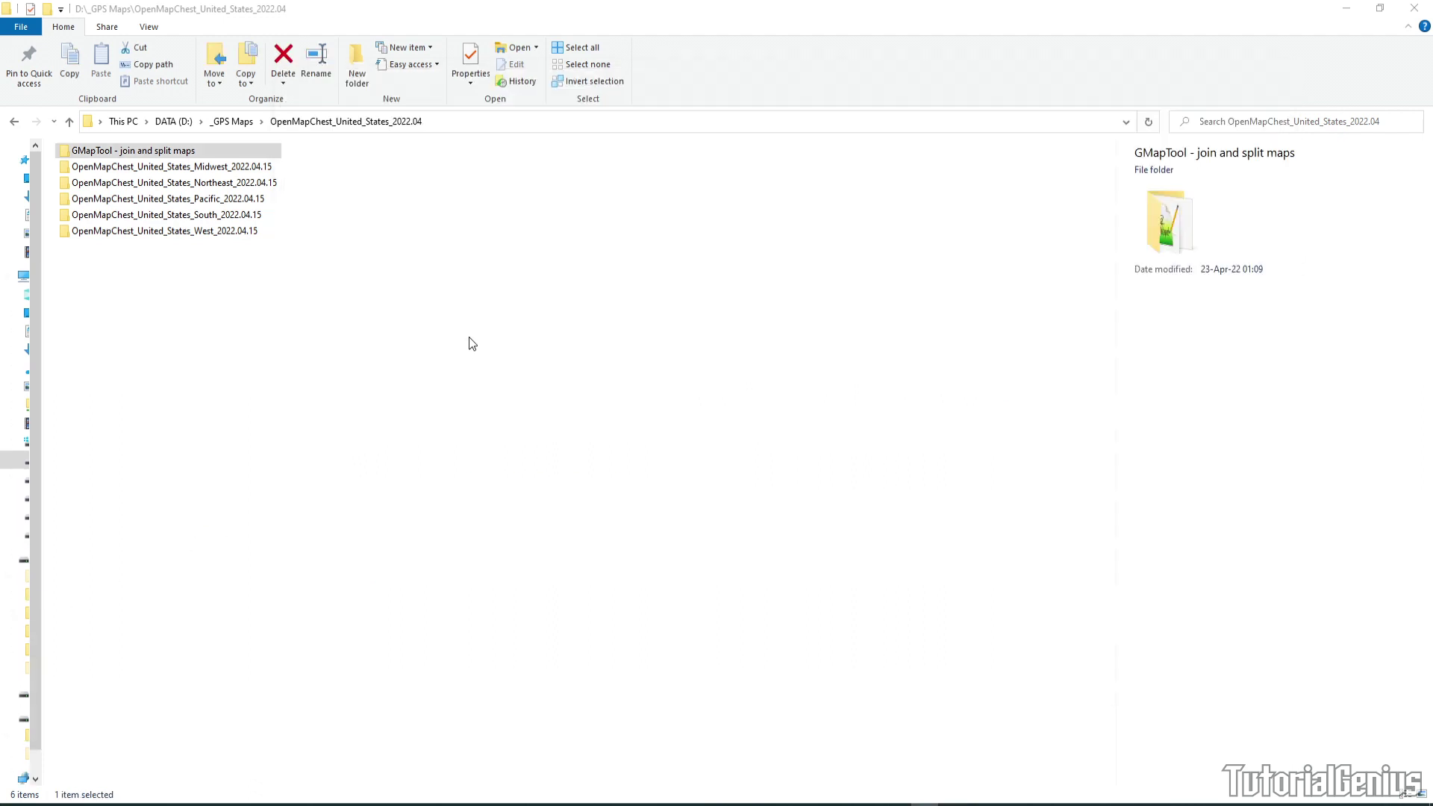
Step: Pair the Pacific, South, West folders with gmapsupp.img and Midwest, Northeast with gmapsupl.img
drag(287, 265, 217, 196)
click(952, 805)
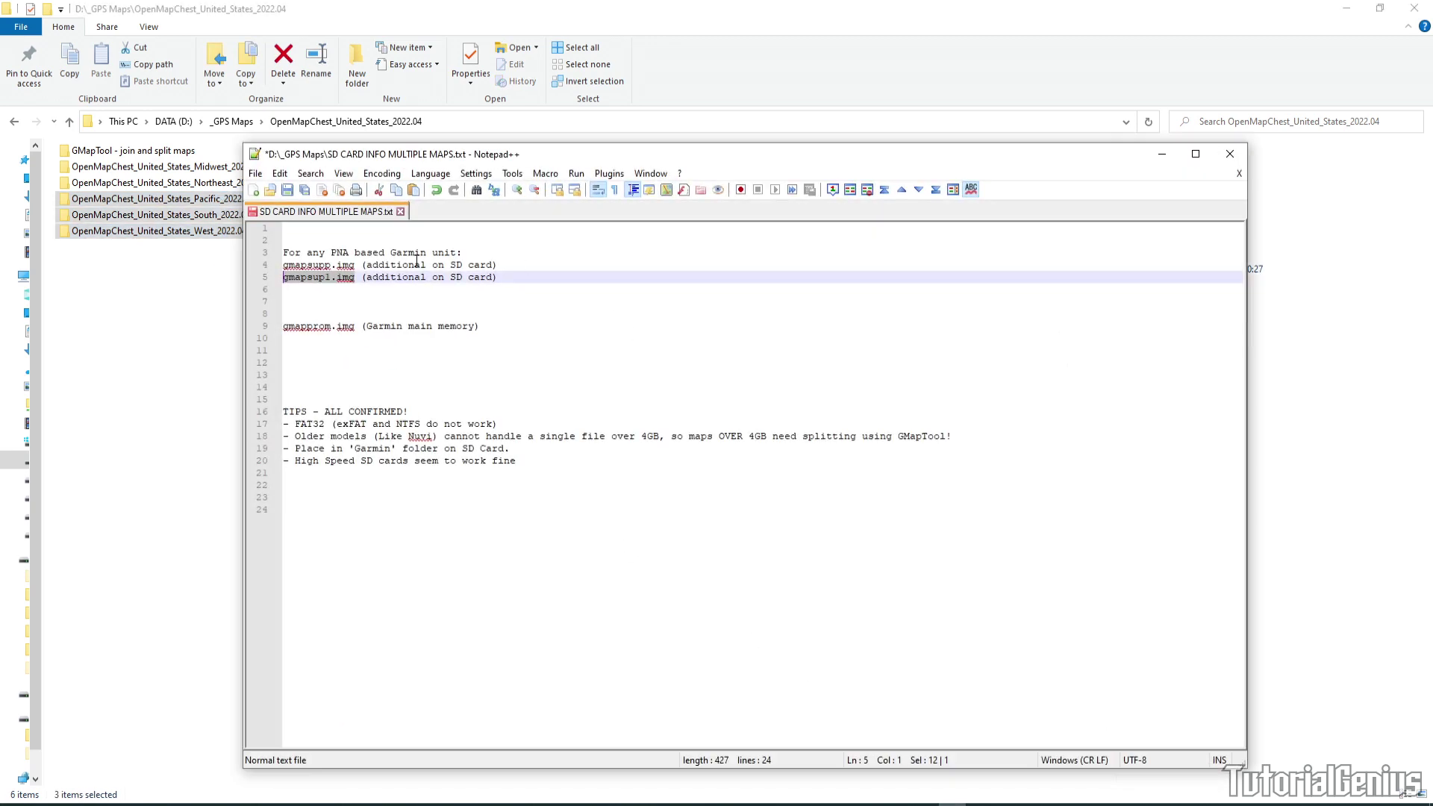
drag(356, 264, 283, 266)
click(179, 268)
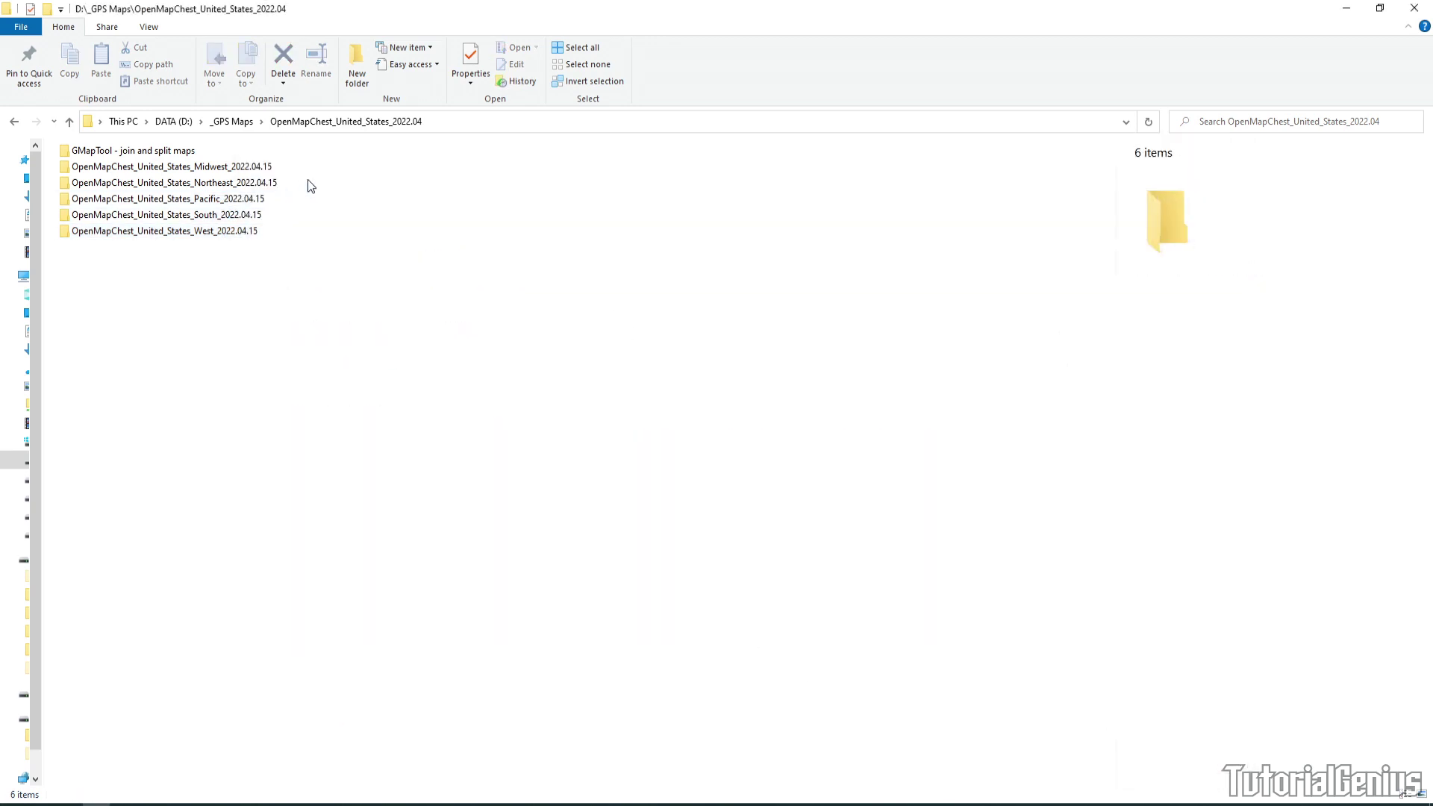
drag(307, 179, 261, 161)
click(952, 805)
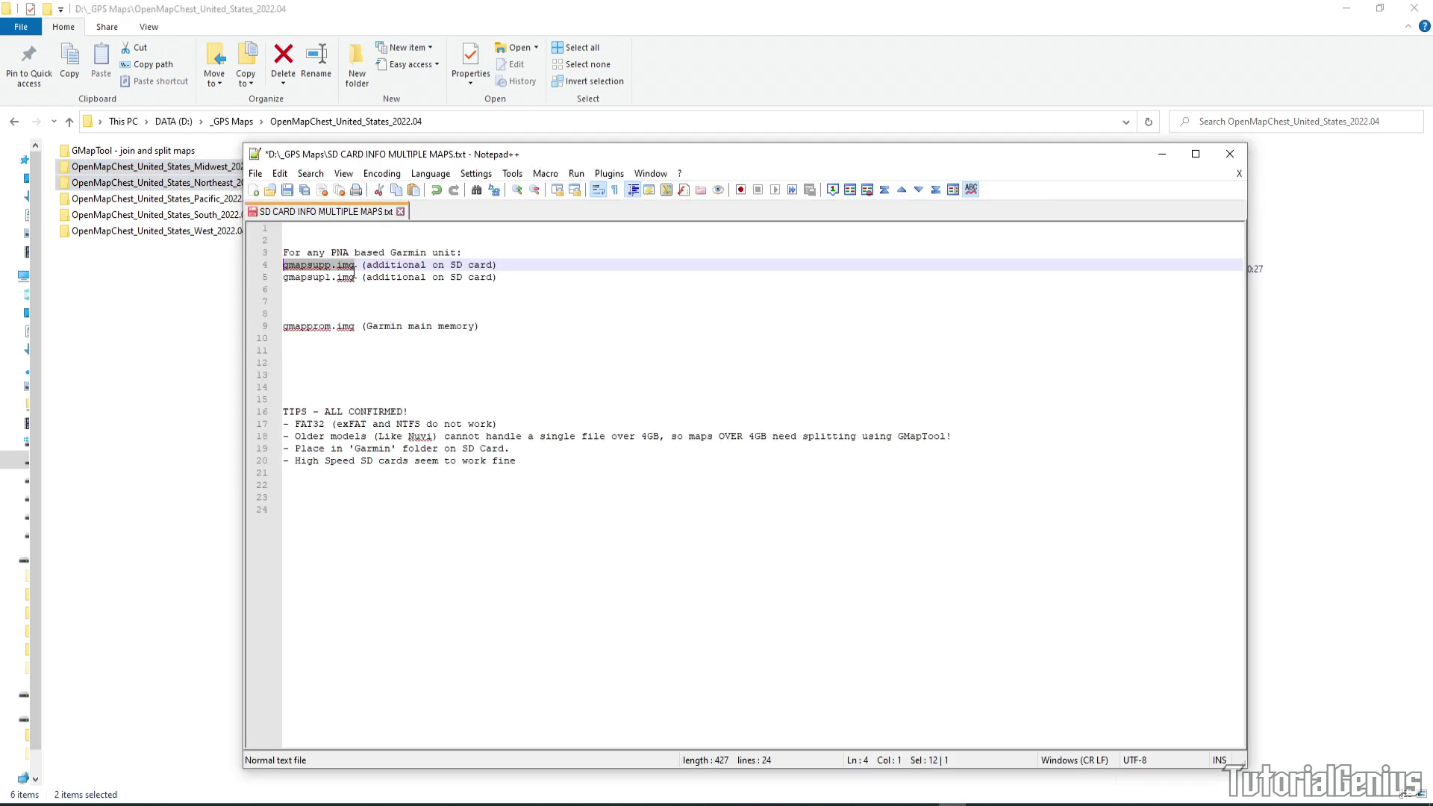
drag(356, 277, 278, 278)
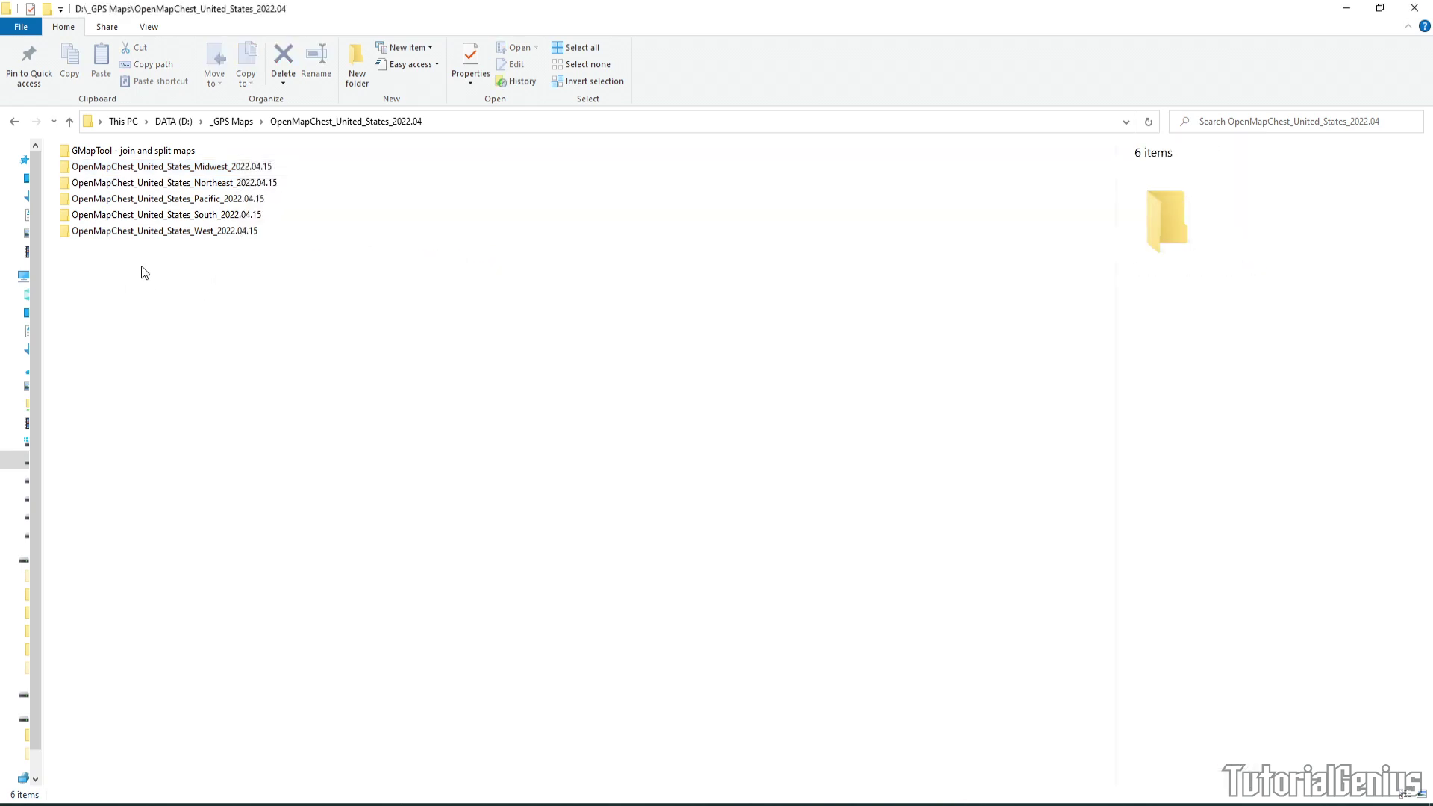
click(127, 291)
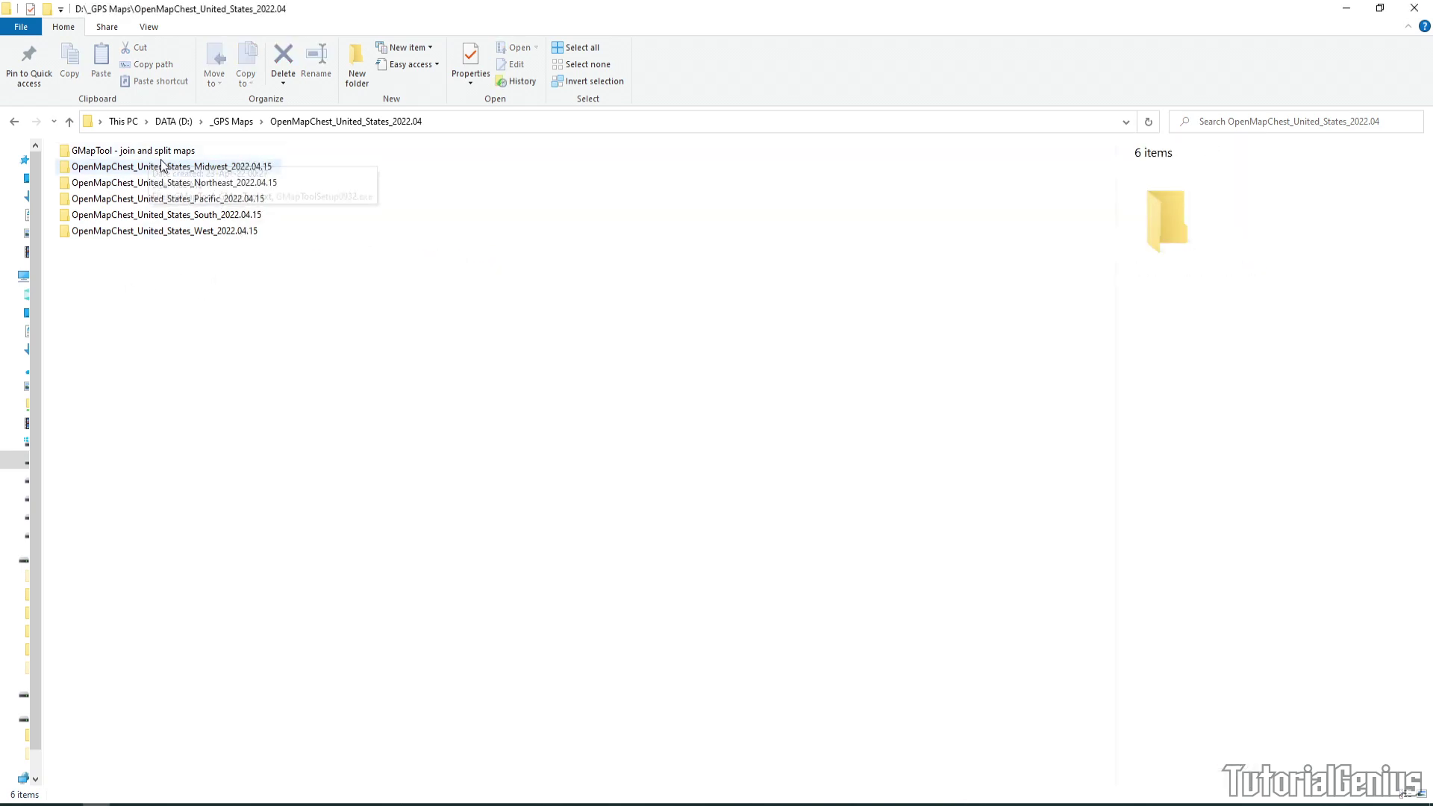
Step: Open the GMapTool - join and split maps folder and launch GMapTool from its shortcut
click(151, 156)
double_click(151, 155)
click(137, 183)
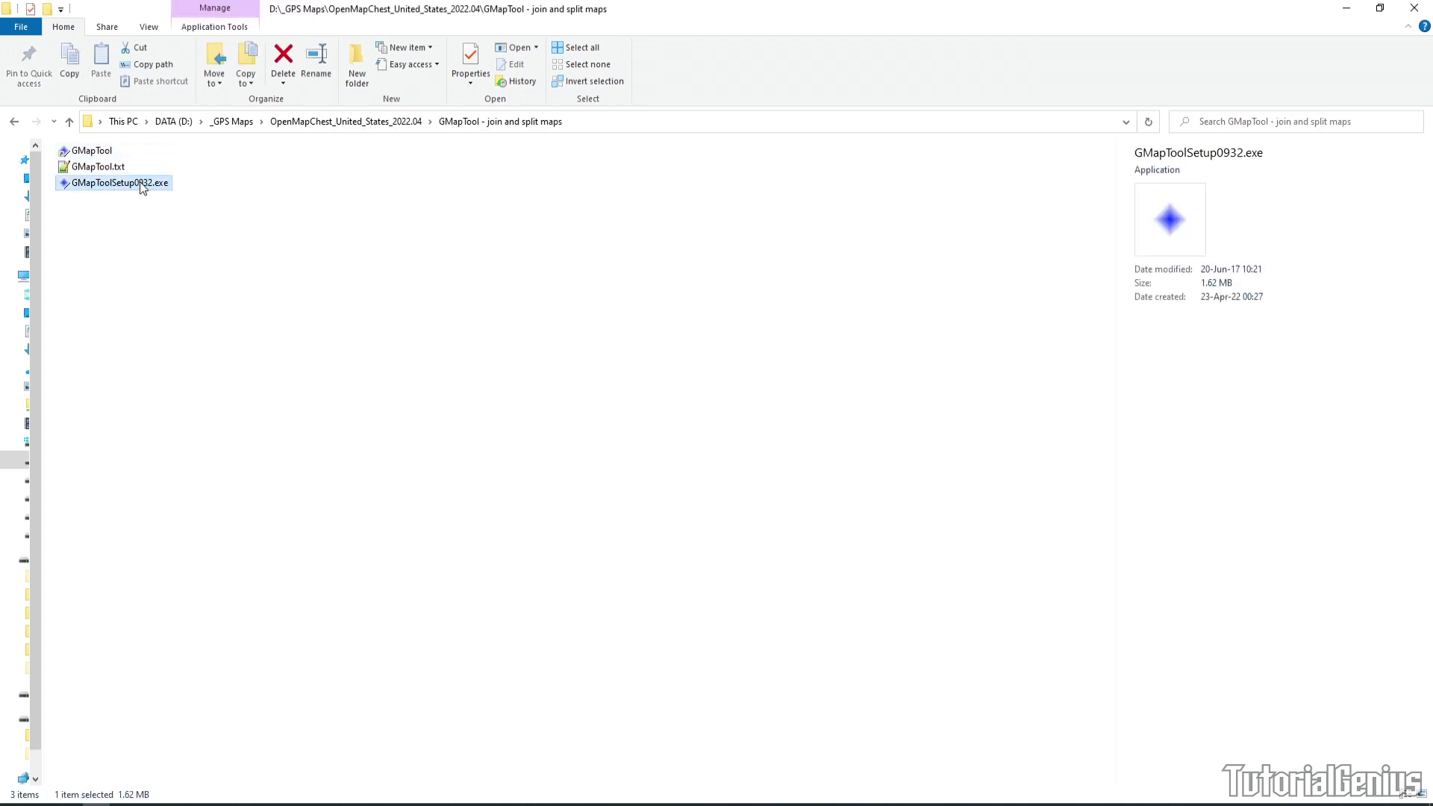
double_click(101, 152)
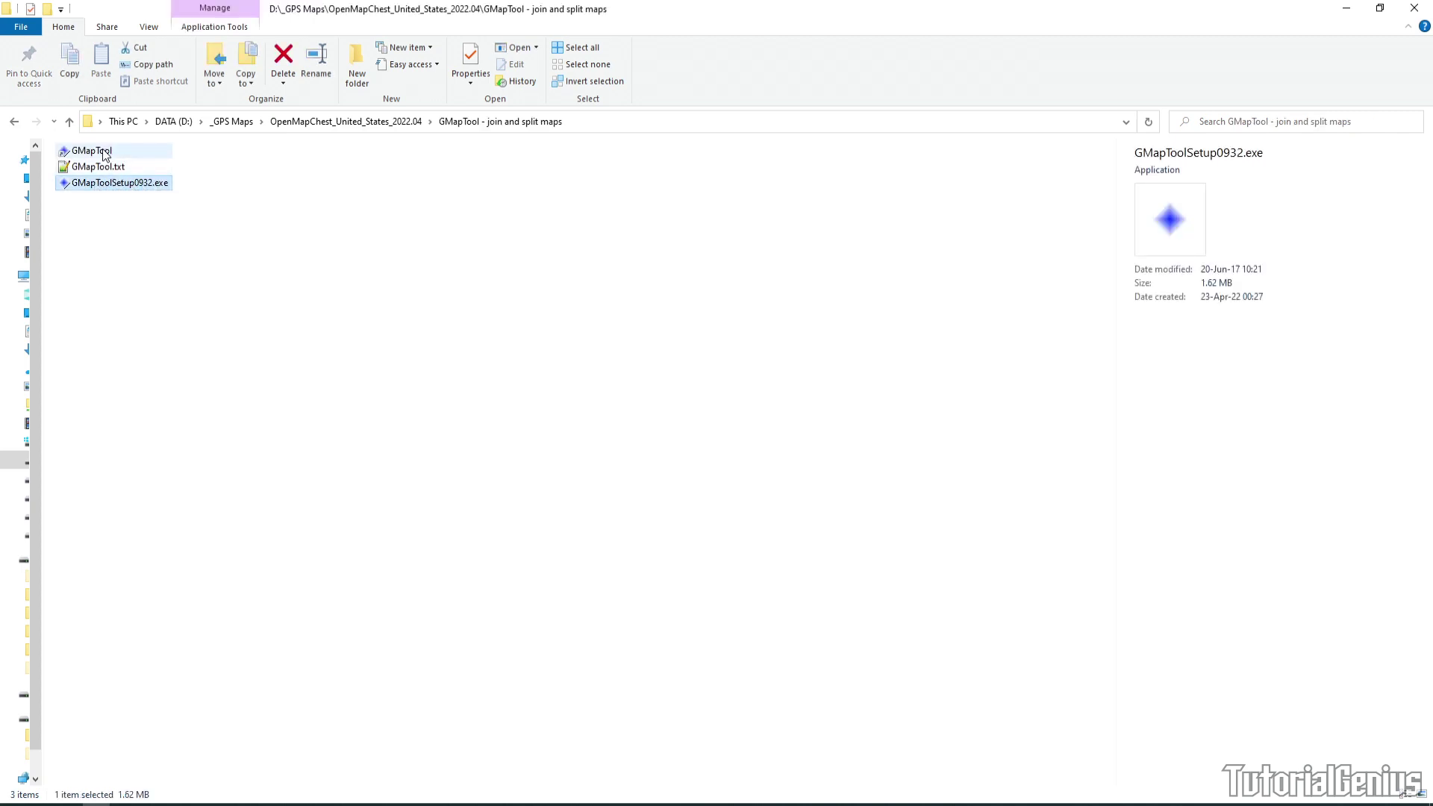
drag(442, 233, 541, 246)
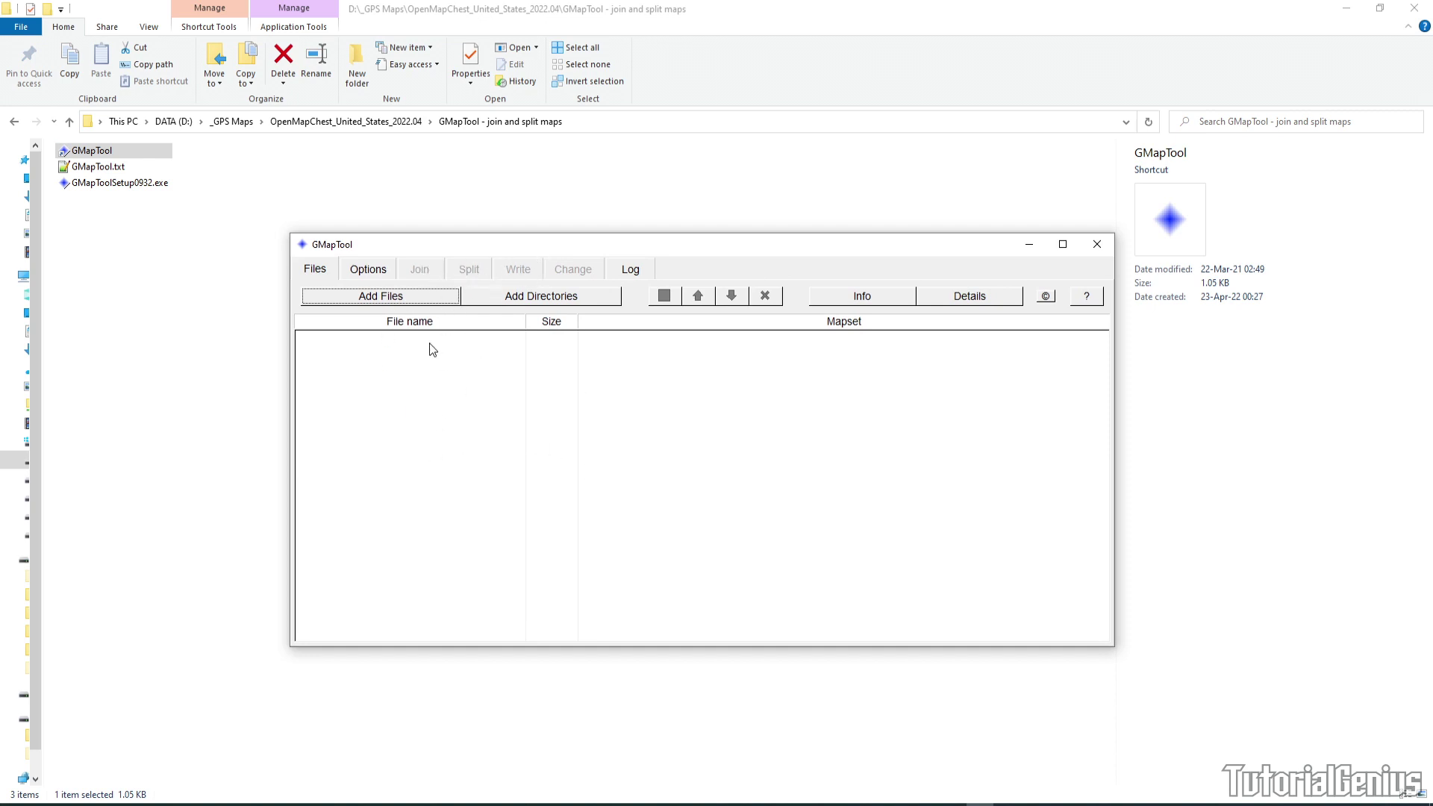
Step: Add the Midwest region's gmapsupp.img to GMapTool's file list
click(373, 121)
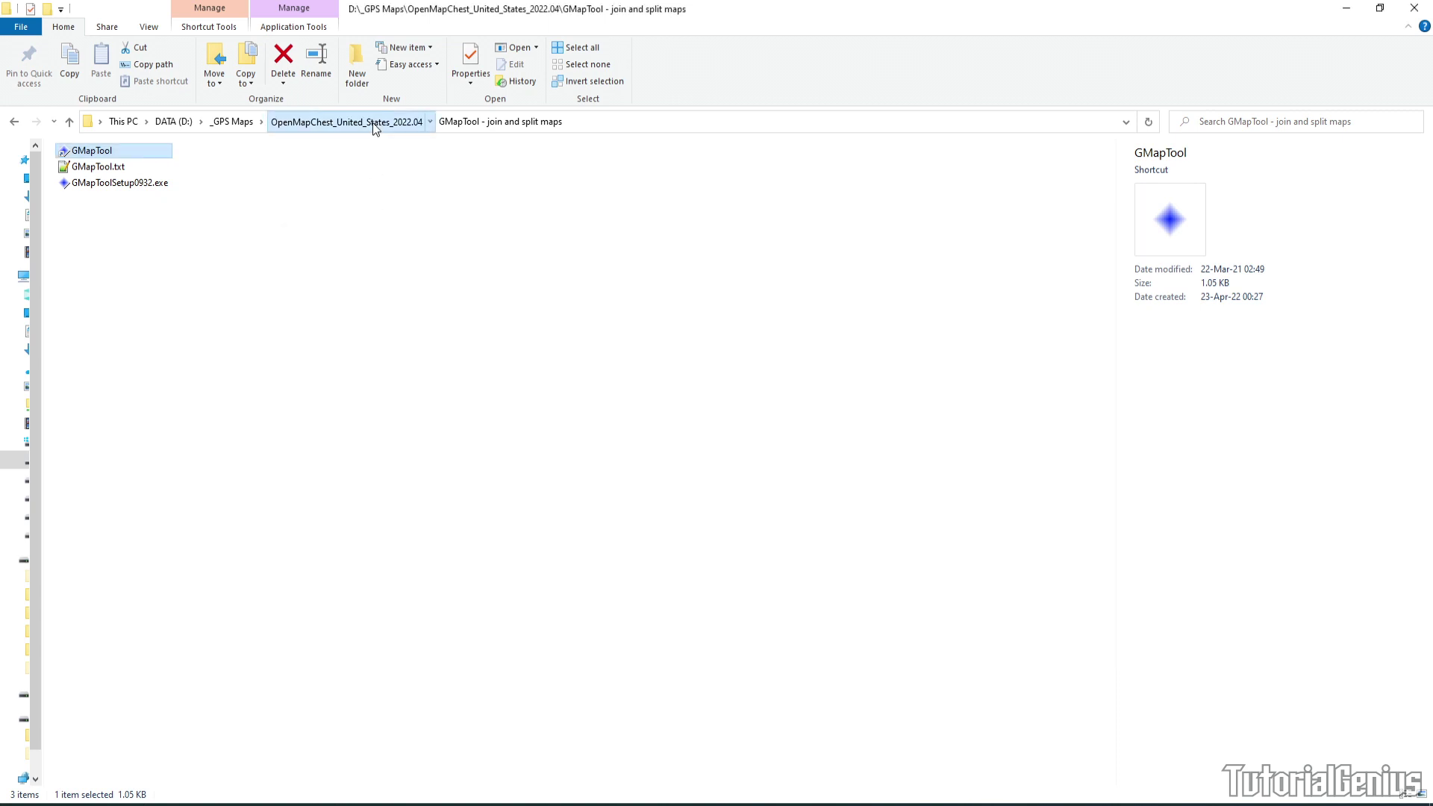
click(226, 170)
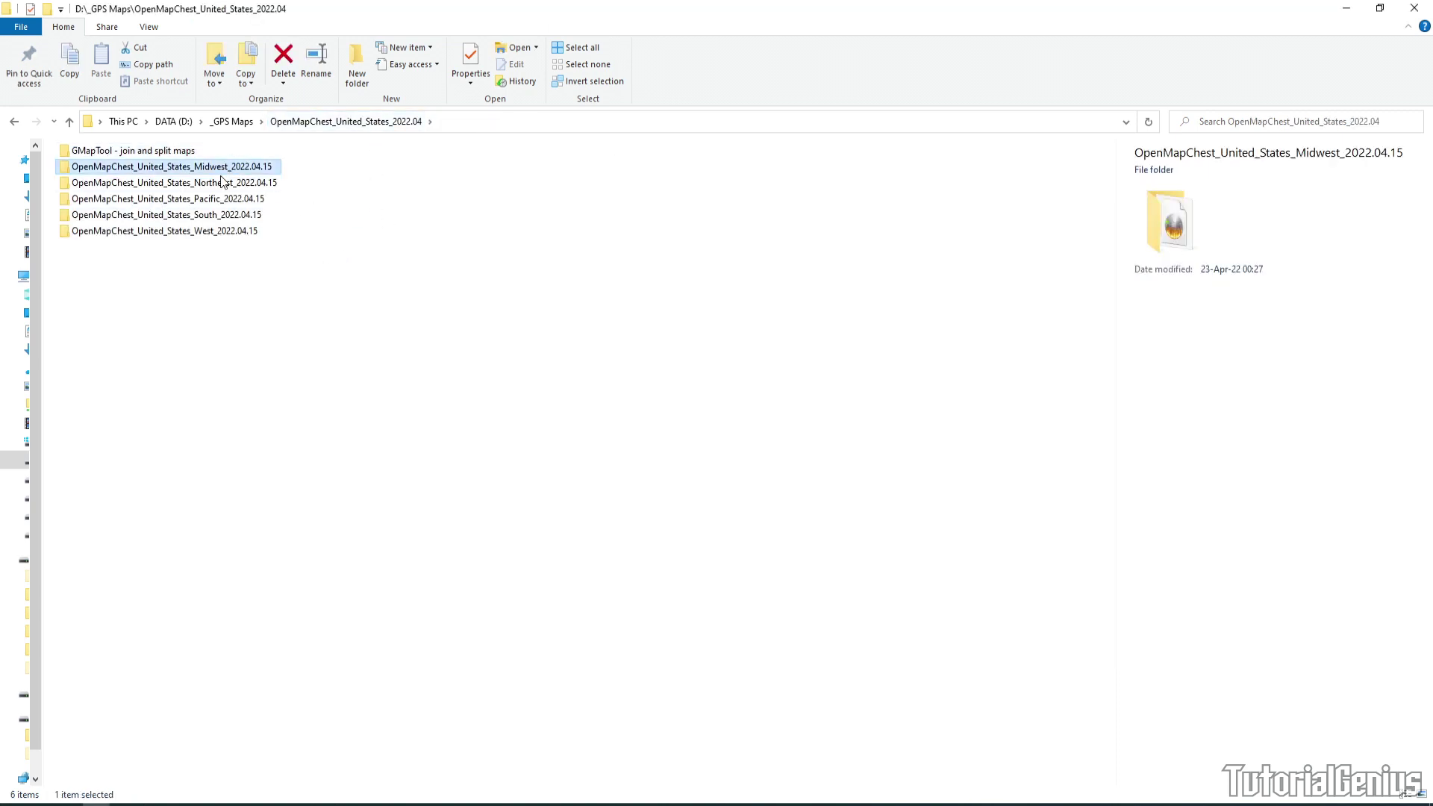
click(210, 217)
click(201, 169)
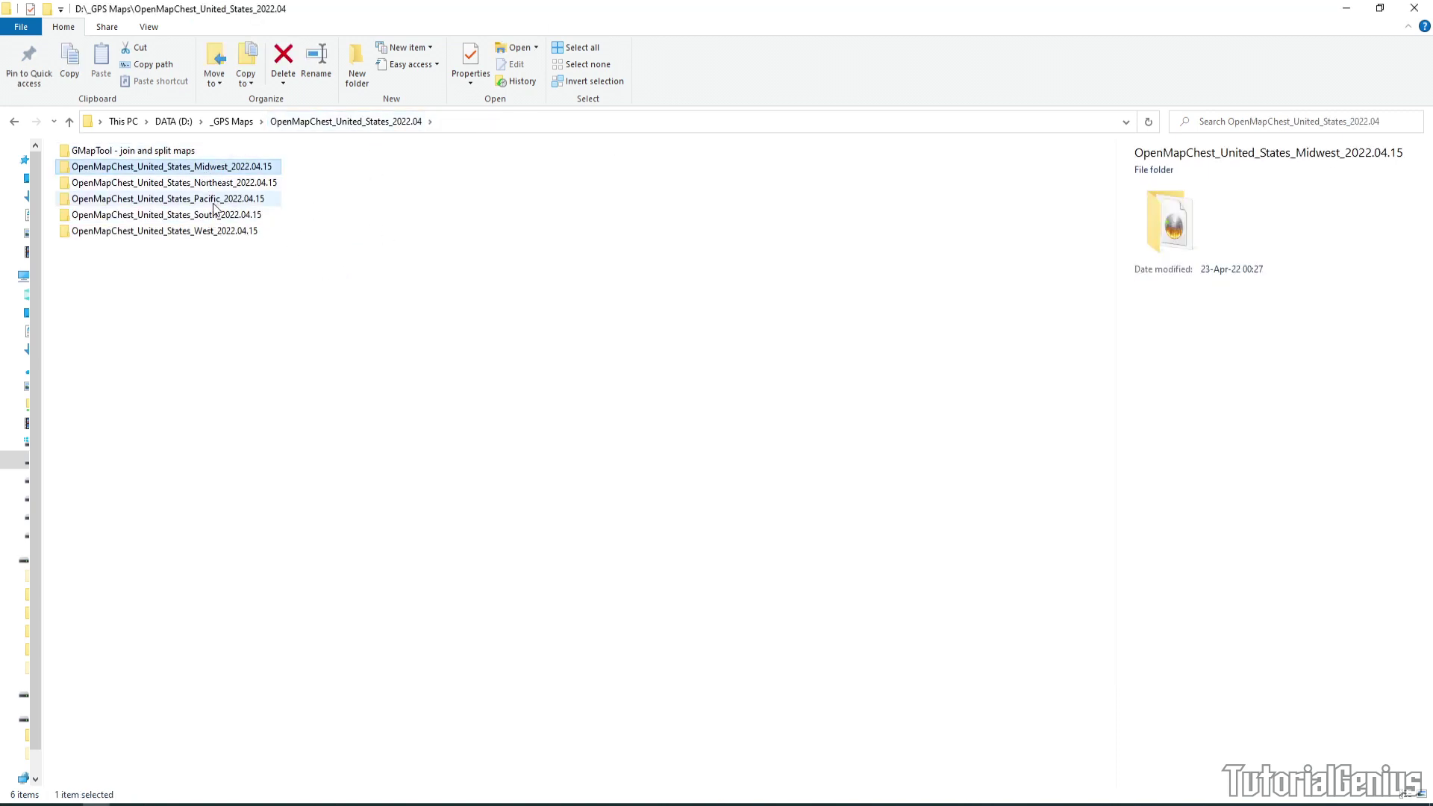
click(213, 216)
double_click(210, 170)
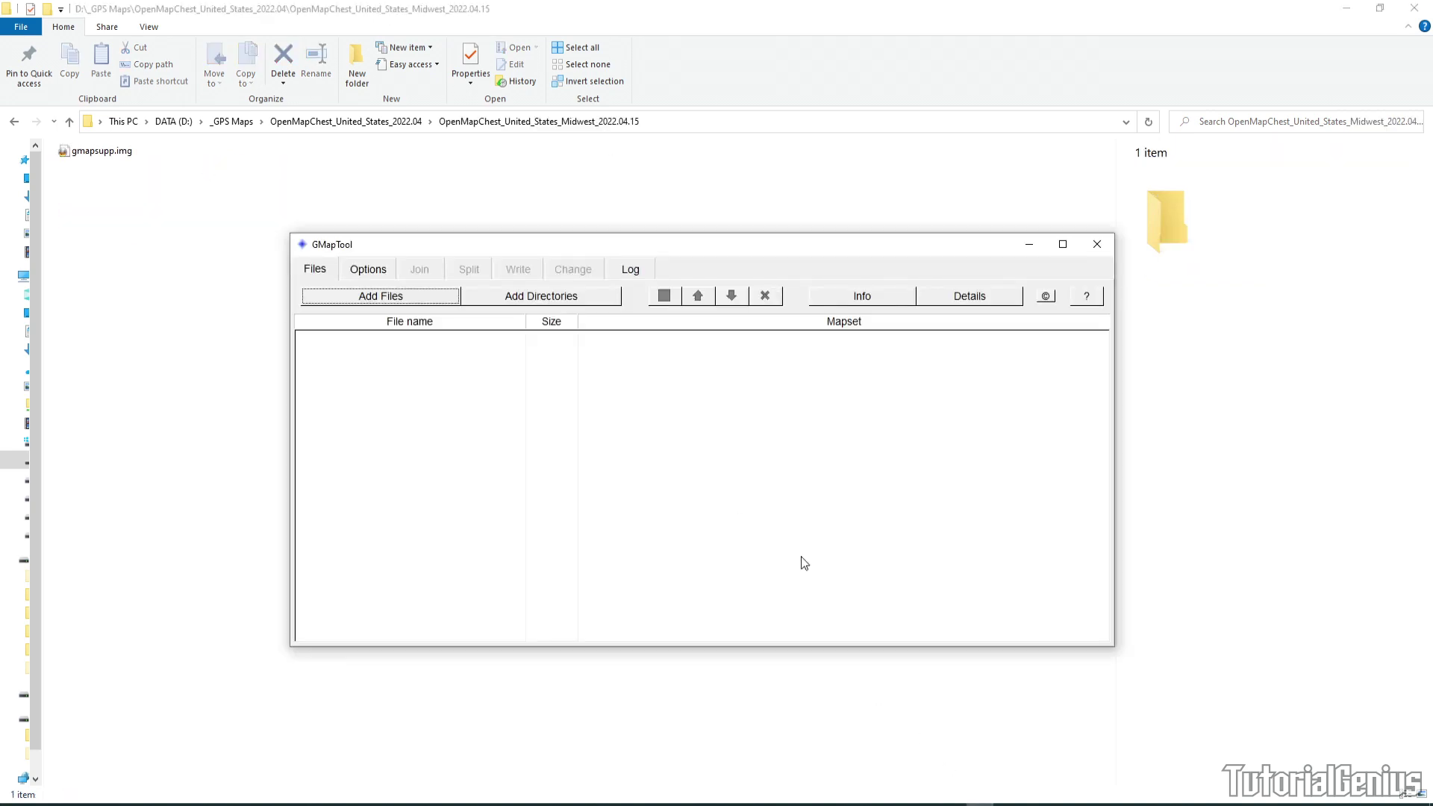
drag(82, 150, 525, 449)
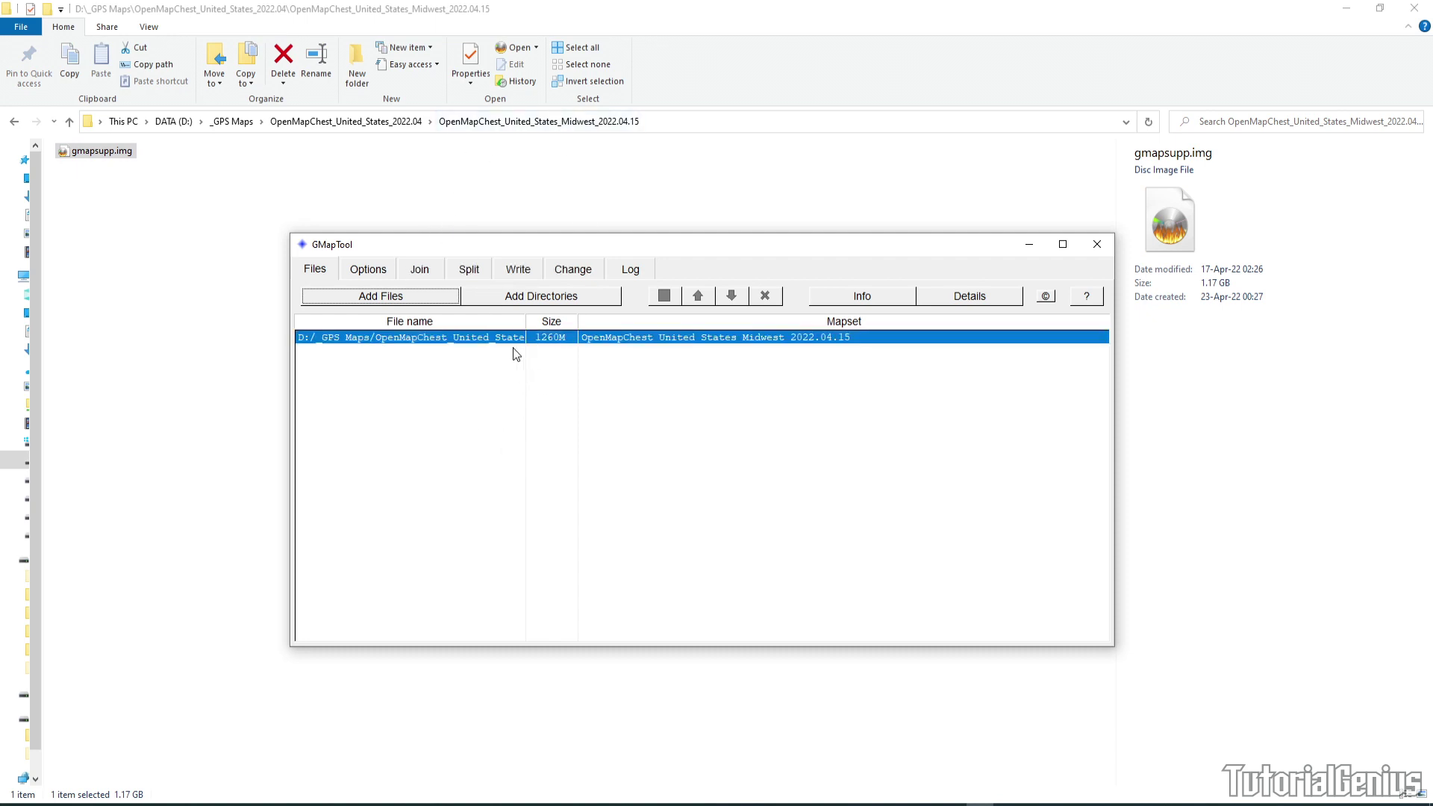
Step: Add the South region's gmapsupp.img to GMapTool's file list
click(403, 122)
click(222, 216)
double_click(221, 217)
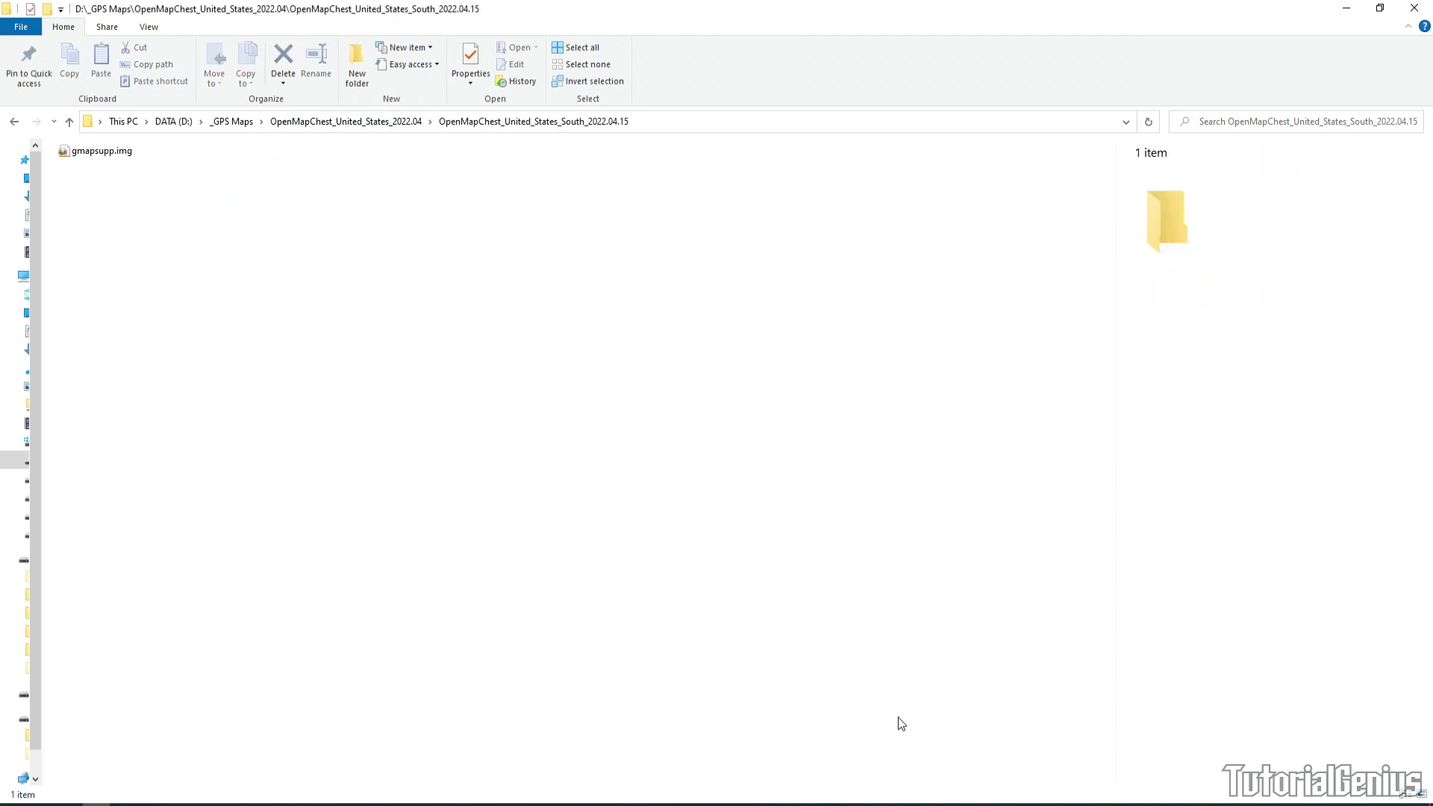
key(alt+Tab)
drag(112, 154, 551, 472)
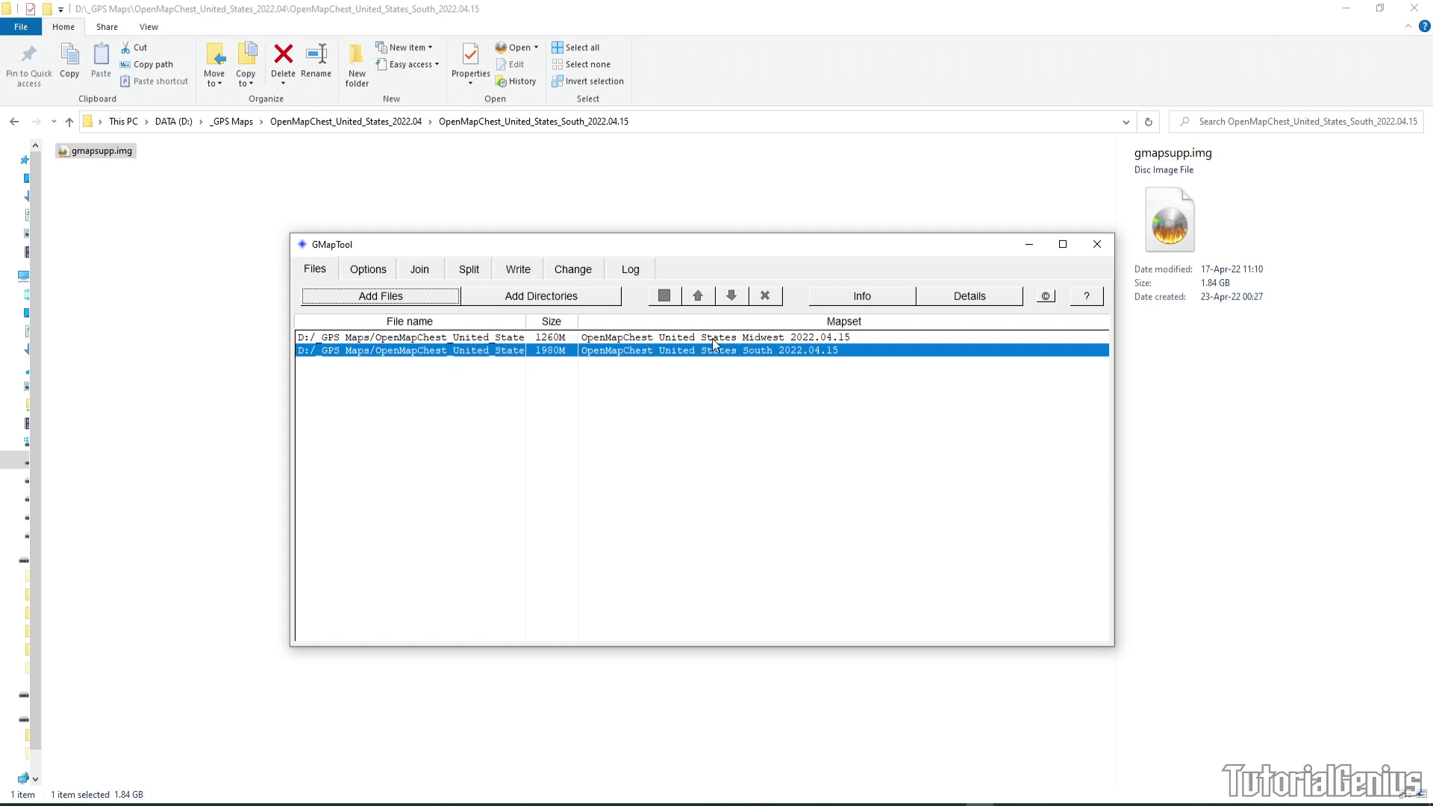
click(419, 273)
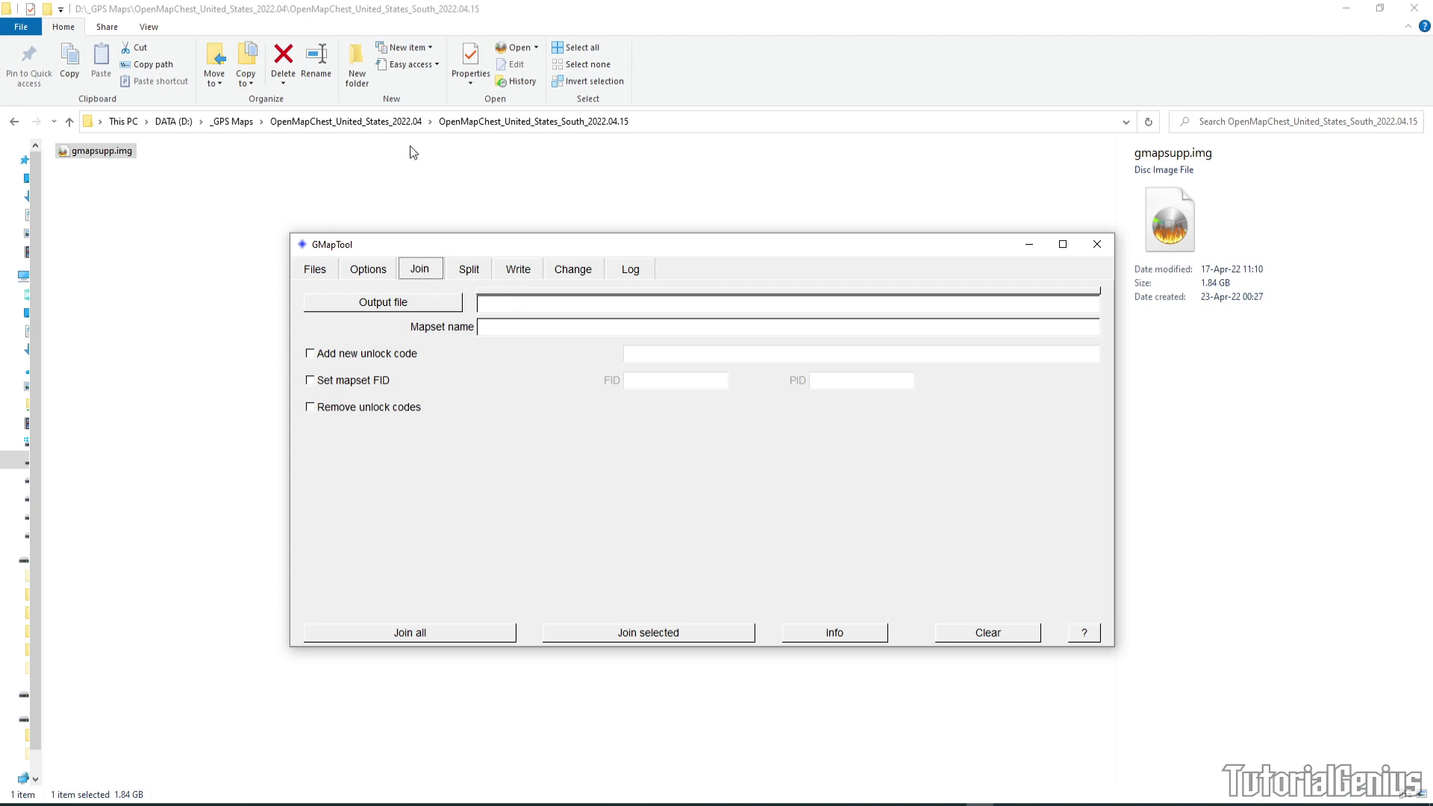
Step: Set the output file to gmapsupp.img inside the GMapTool - join and split maps folder
click(394, 122)
double_click(183, 152)
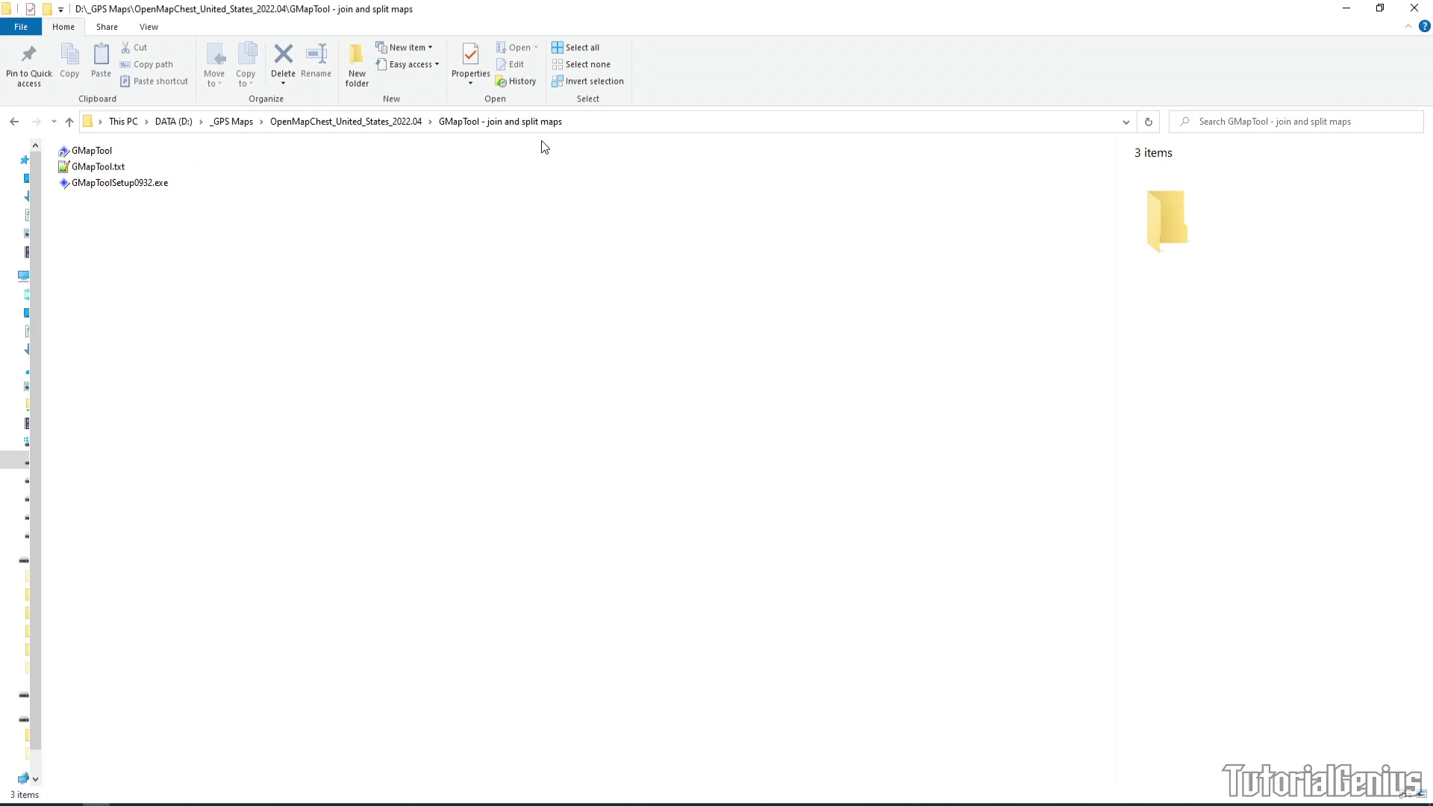
click(614, 120)
key(ctrl+c)
click(952, 803)
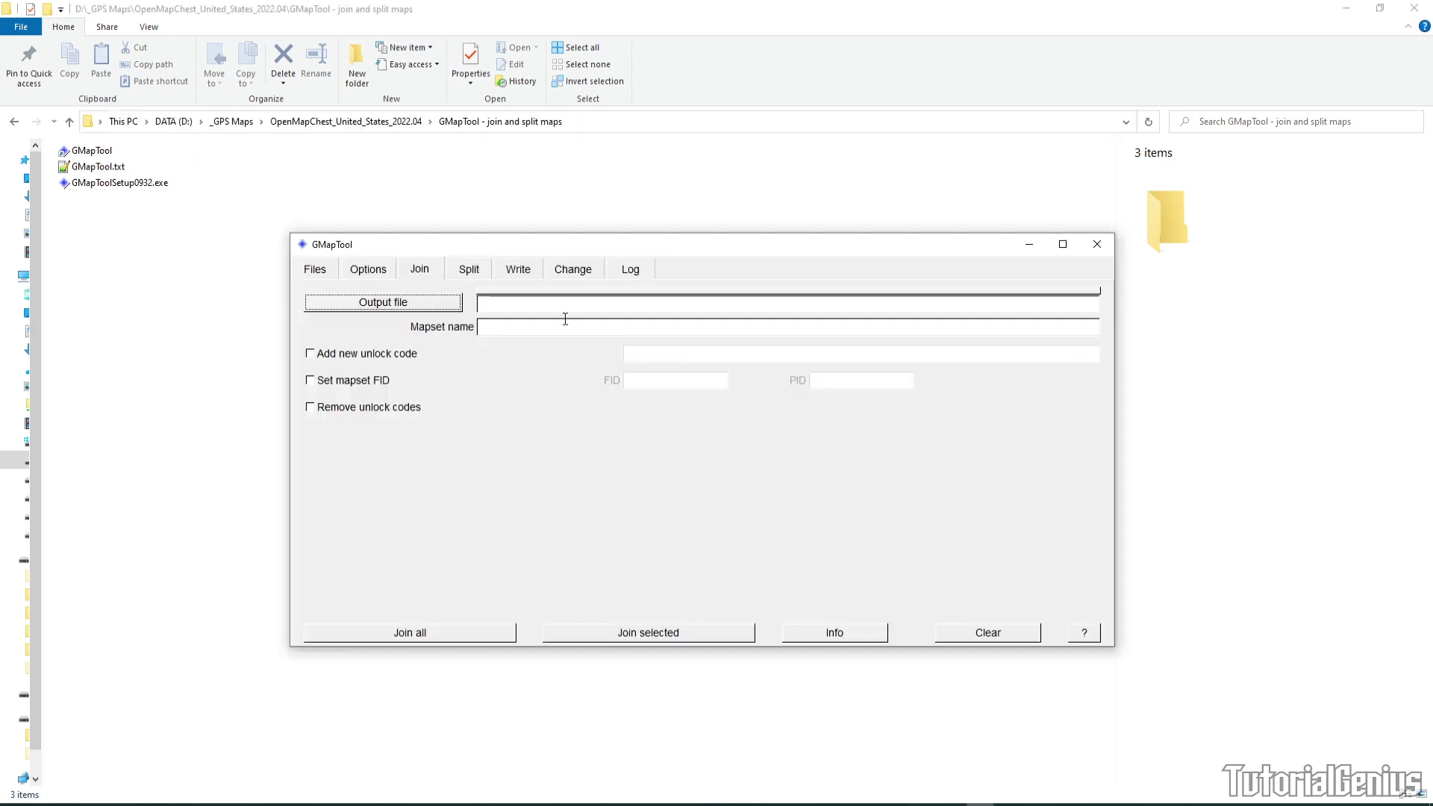
click(534, 303)
key(ctrl+v)
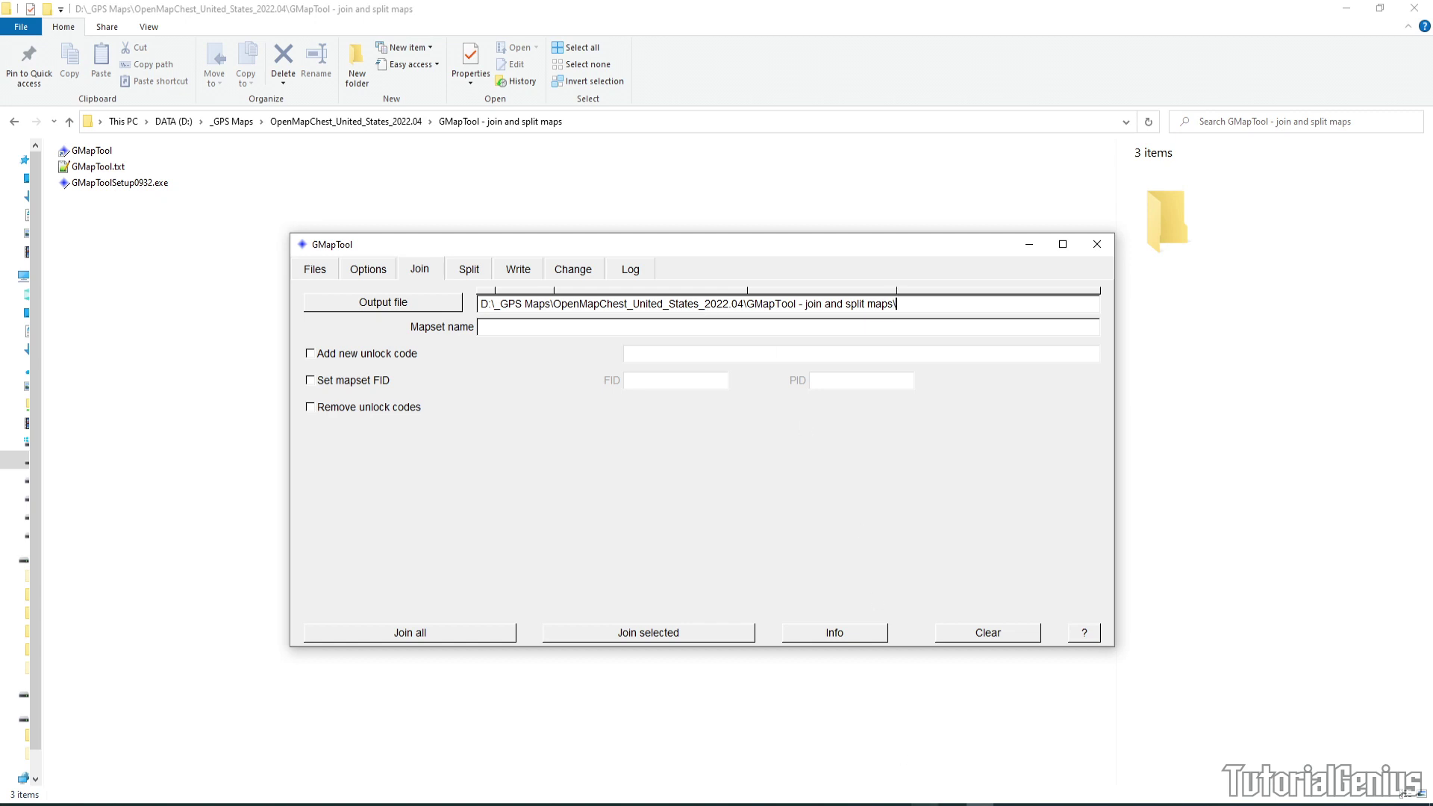
click(925, 804)
drag(351, 264, 257, 263)
key(ctrl+c)
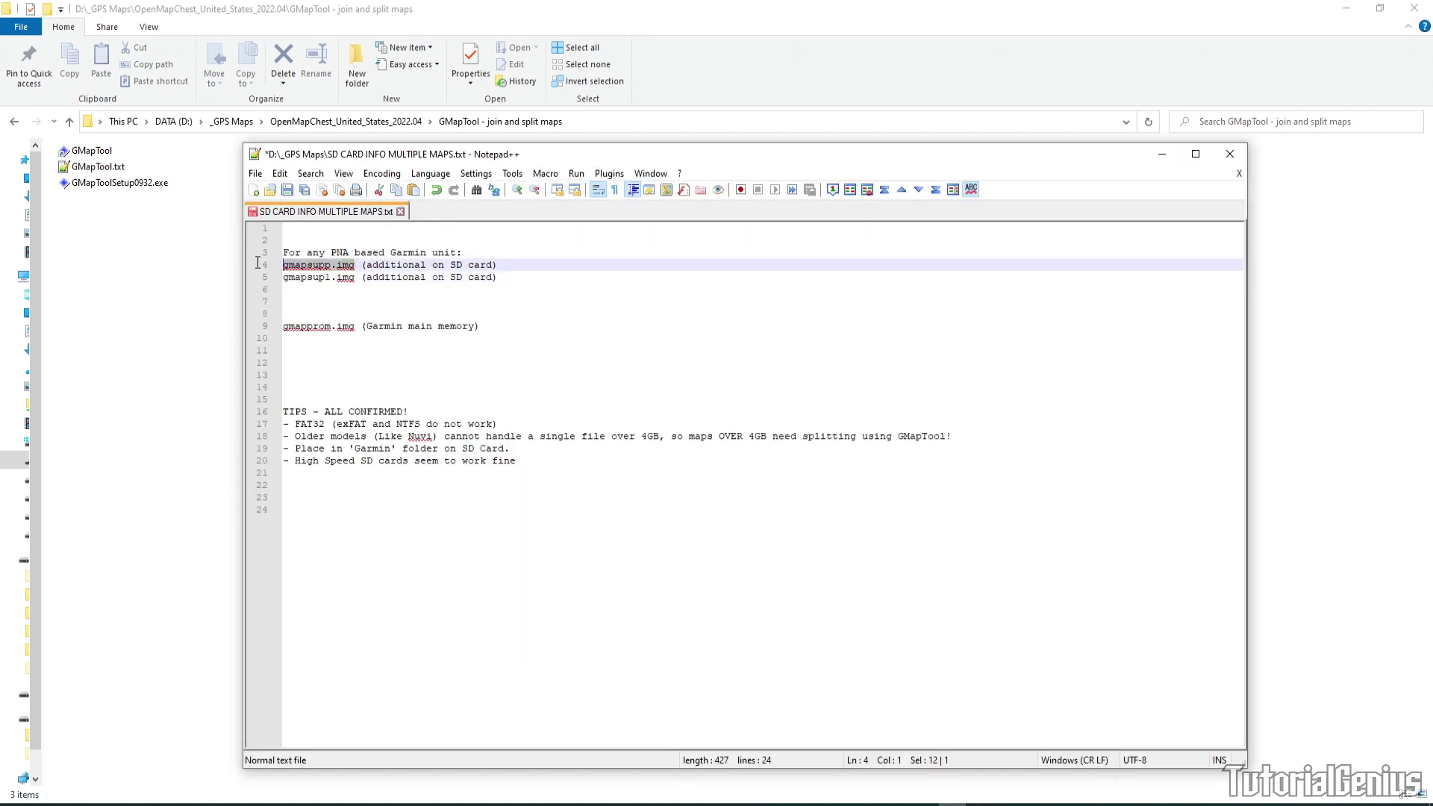
key(alt+Tab)
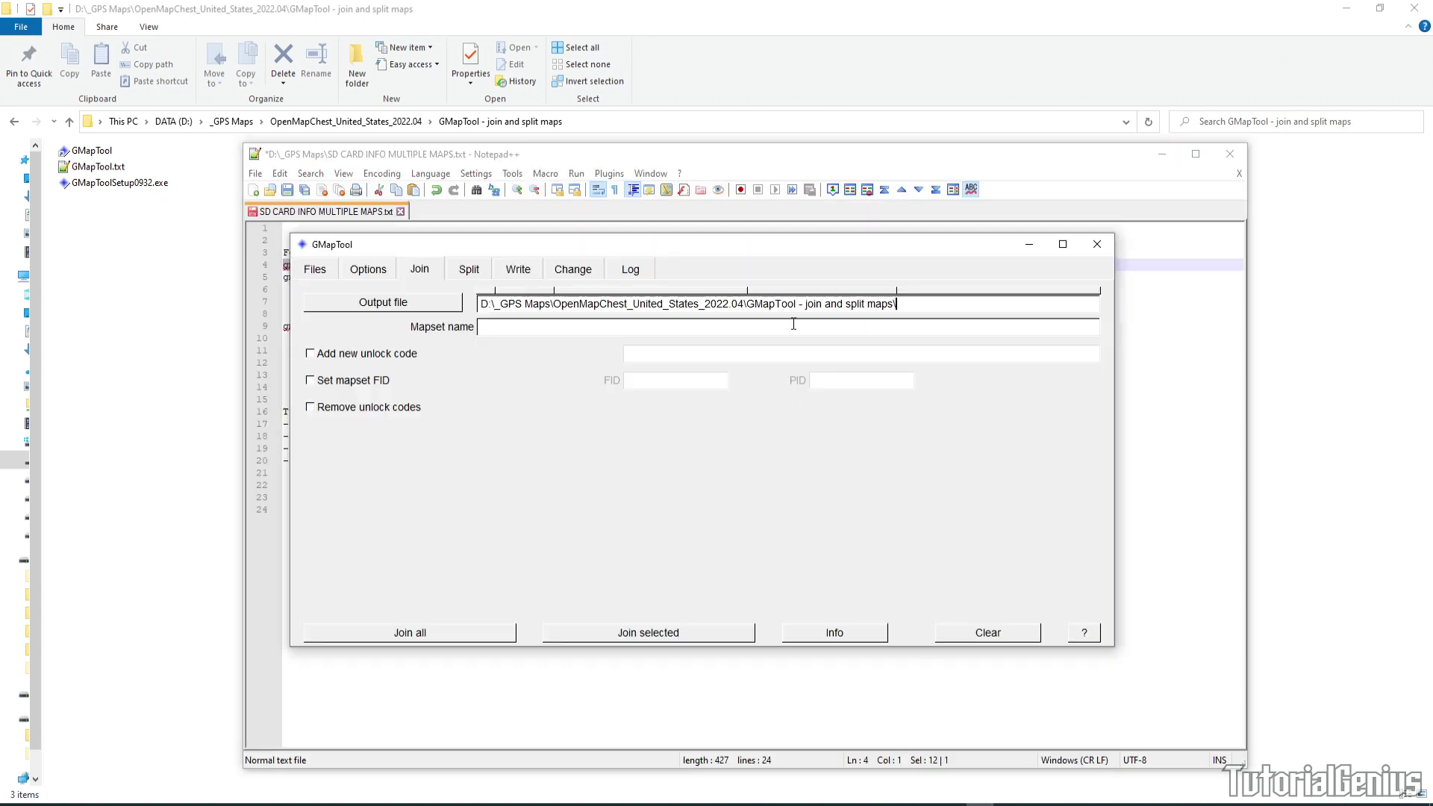
key(ctrl+v)
Step: Enter mapset name USA04.2022 and join all maps, confirming the log reaches End
click(509, 328)
text(USA0)
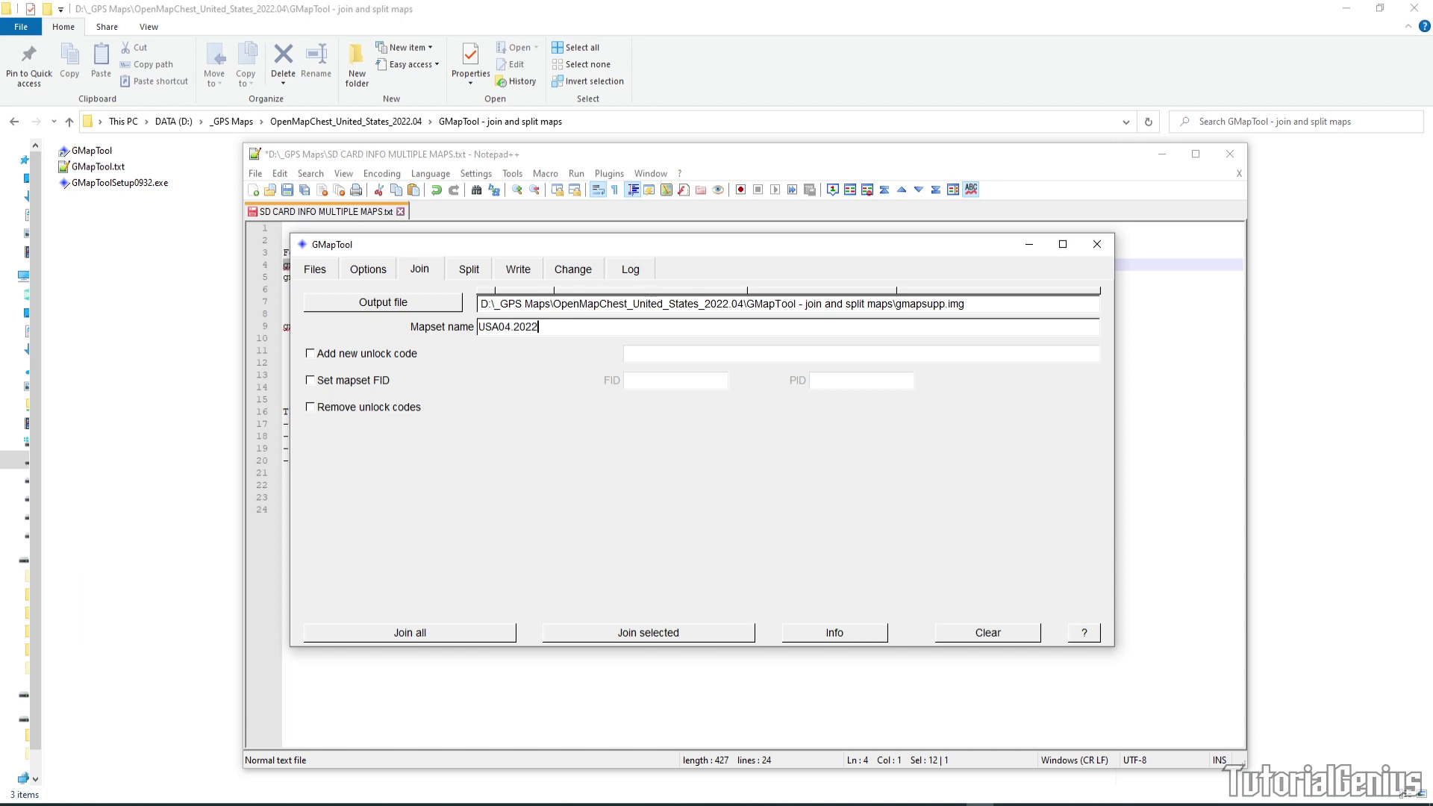
drag(565, 326, 413, 340)
click(505, 328)
key(shift+End)
double_click(516, 329)
click(434, 638)
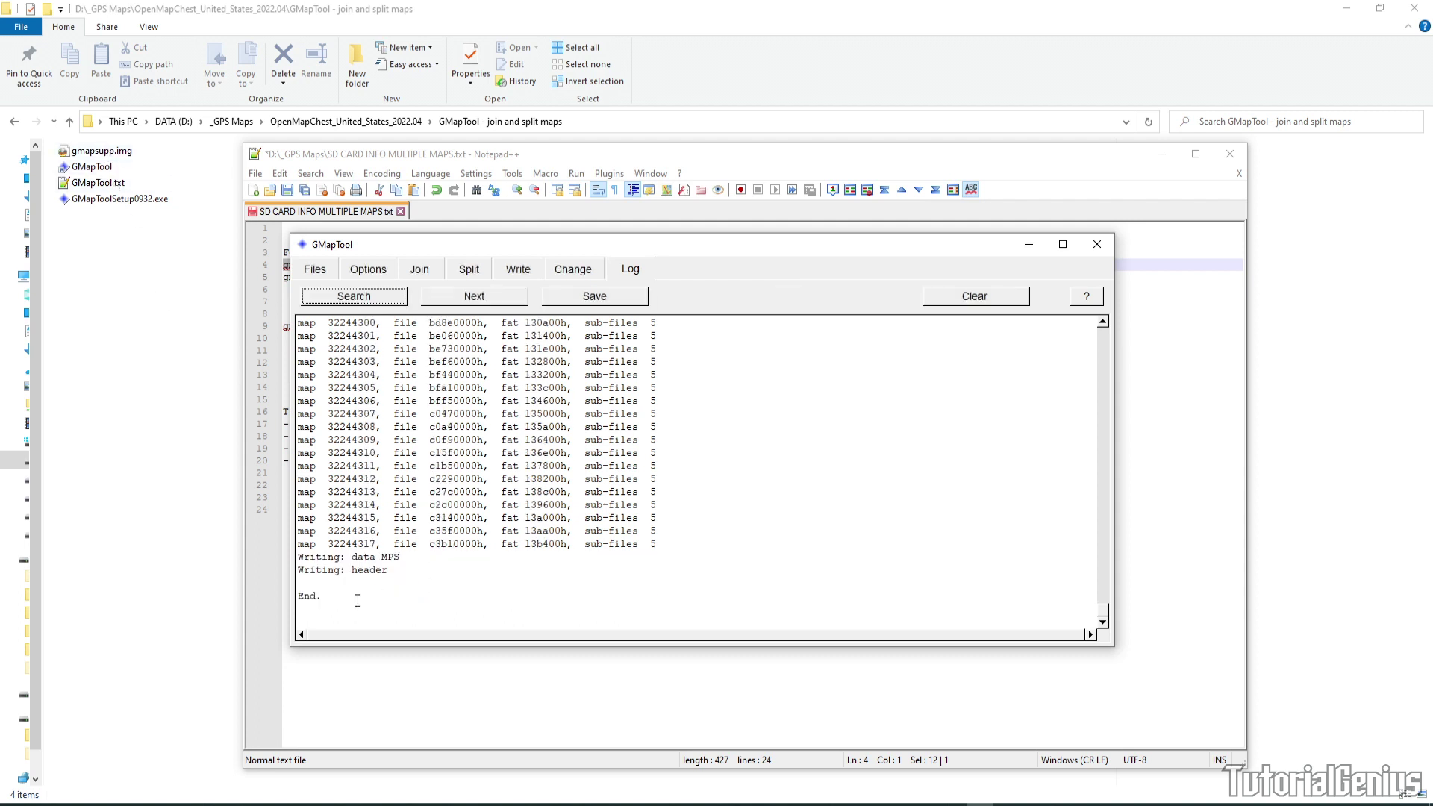
drag(358, 600, 288, 595)
Step: Confirm the joined gmapsupp.img is 3.06 GB, then remove the Midwest and South maps from the list
click(133, 166)
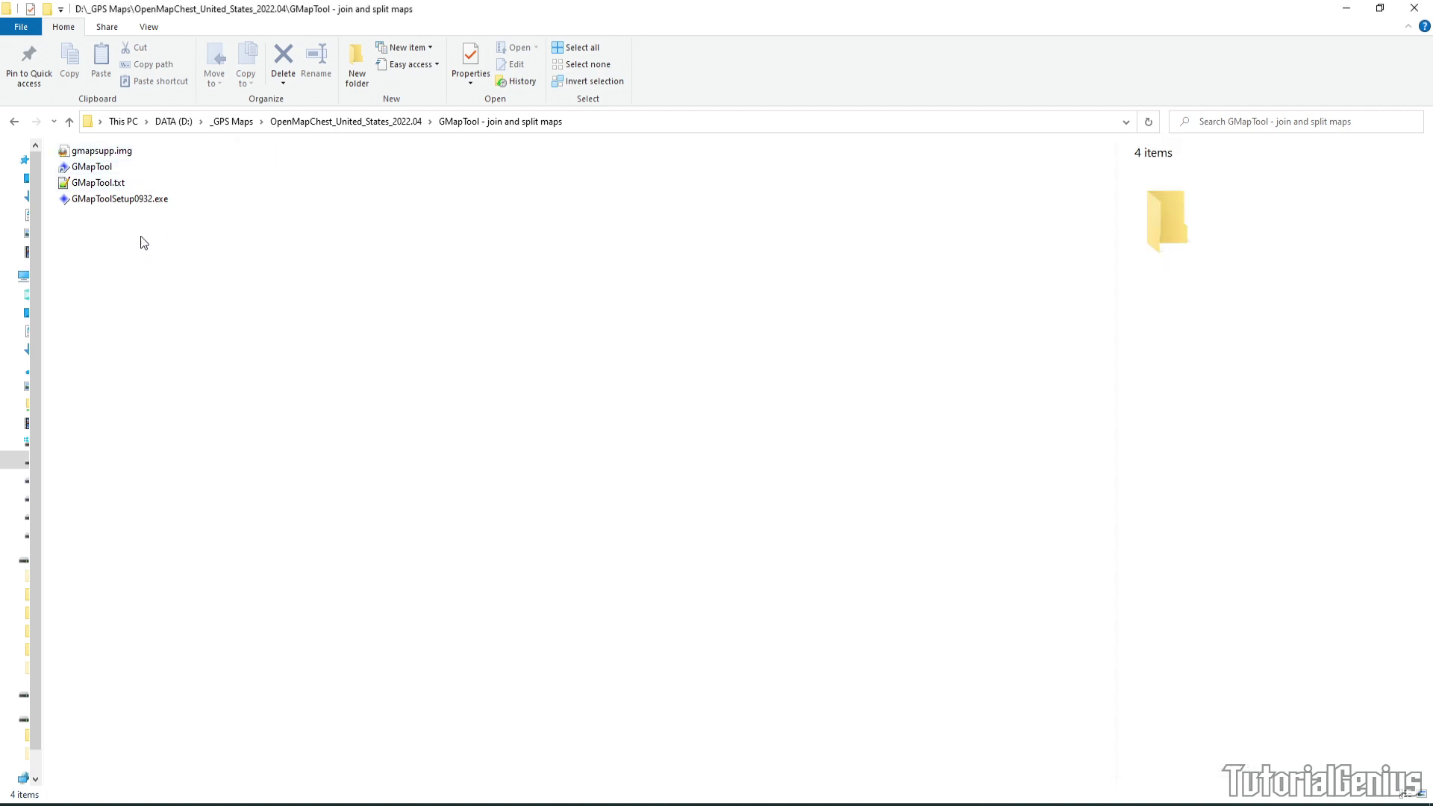
click(153, 153)
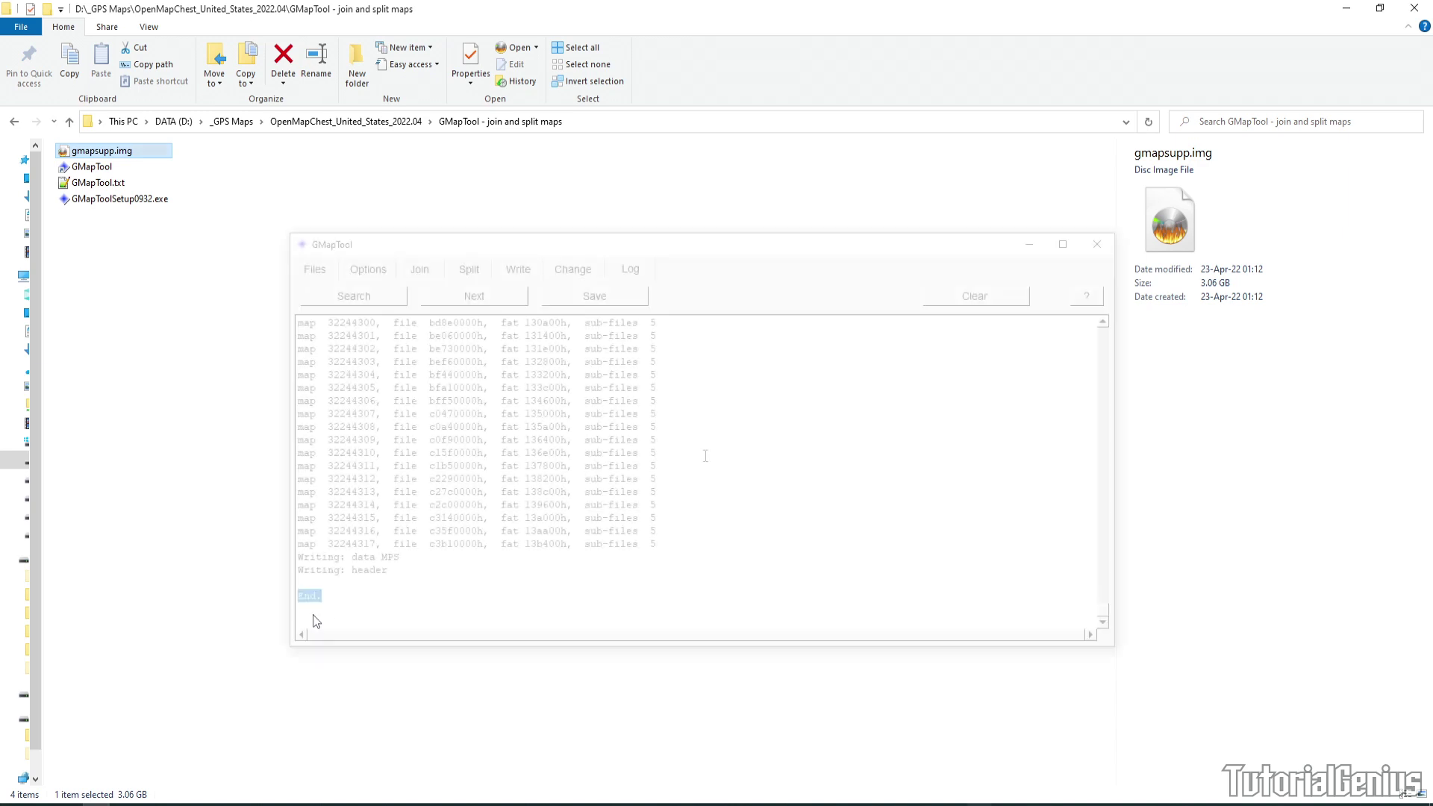
click(315, 271)
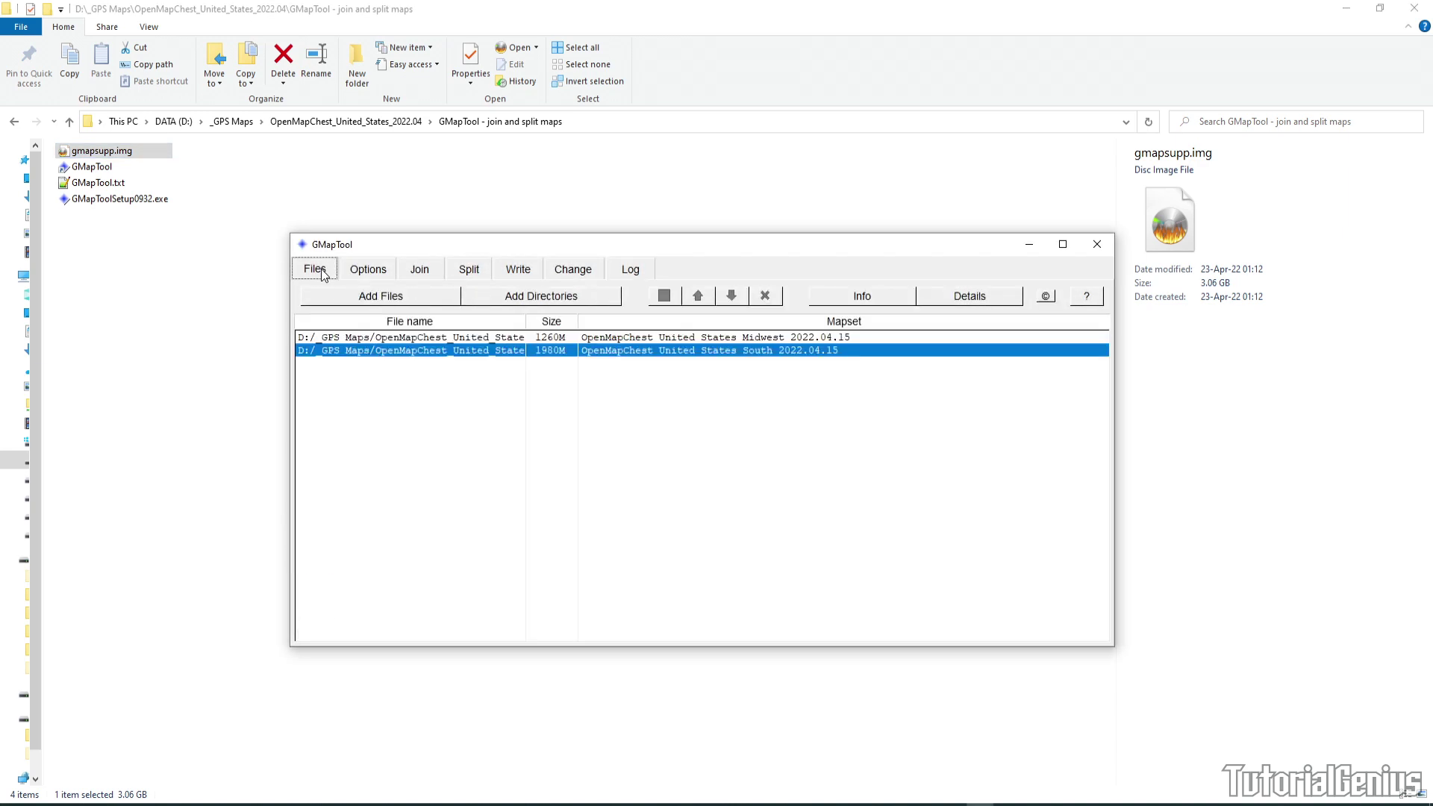
click(468, 339)
key(Delete)
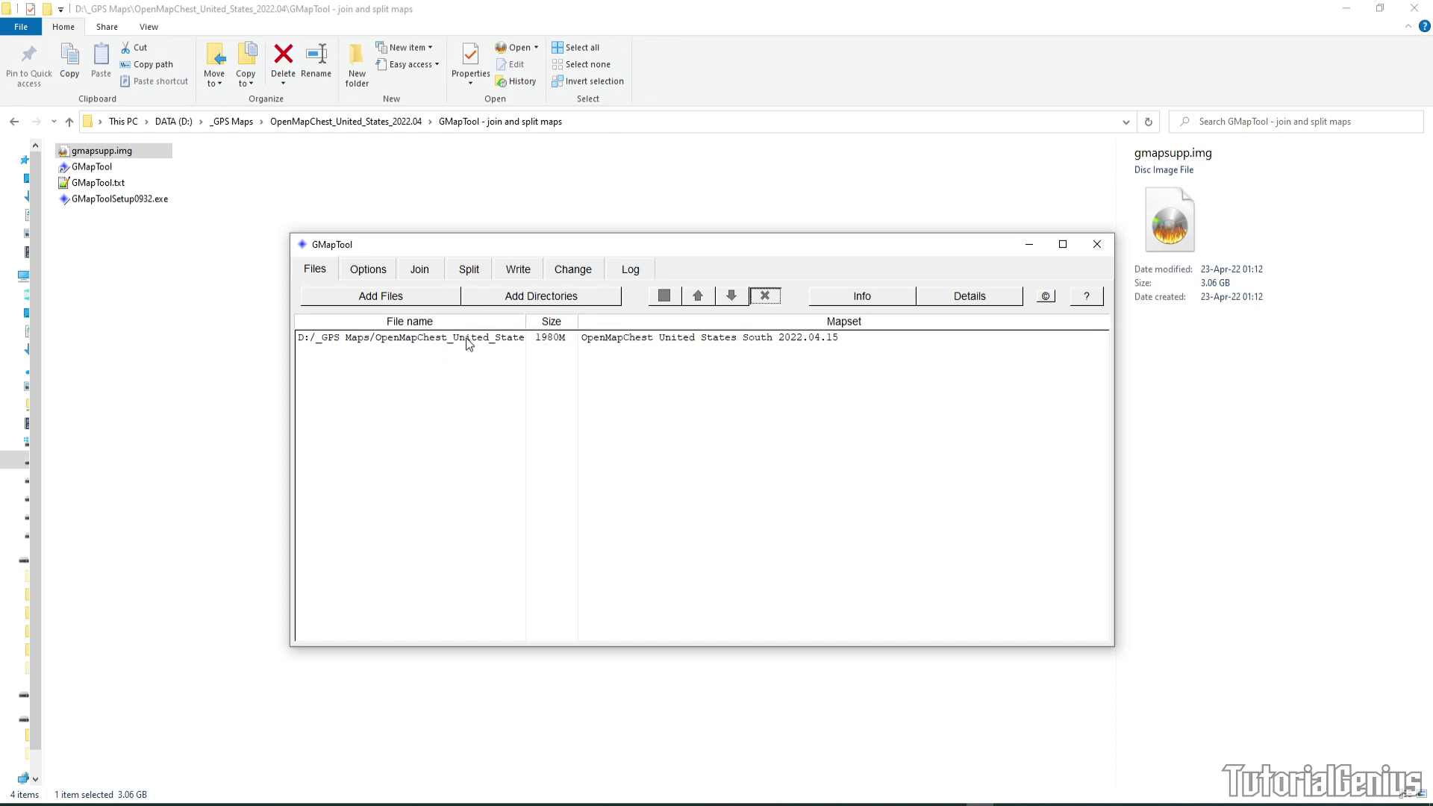
click(457, 339)
key(Delete)
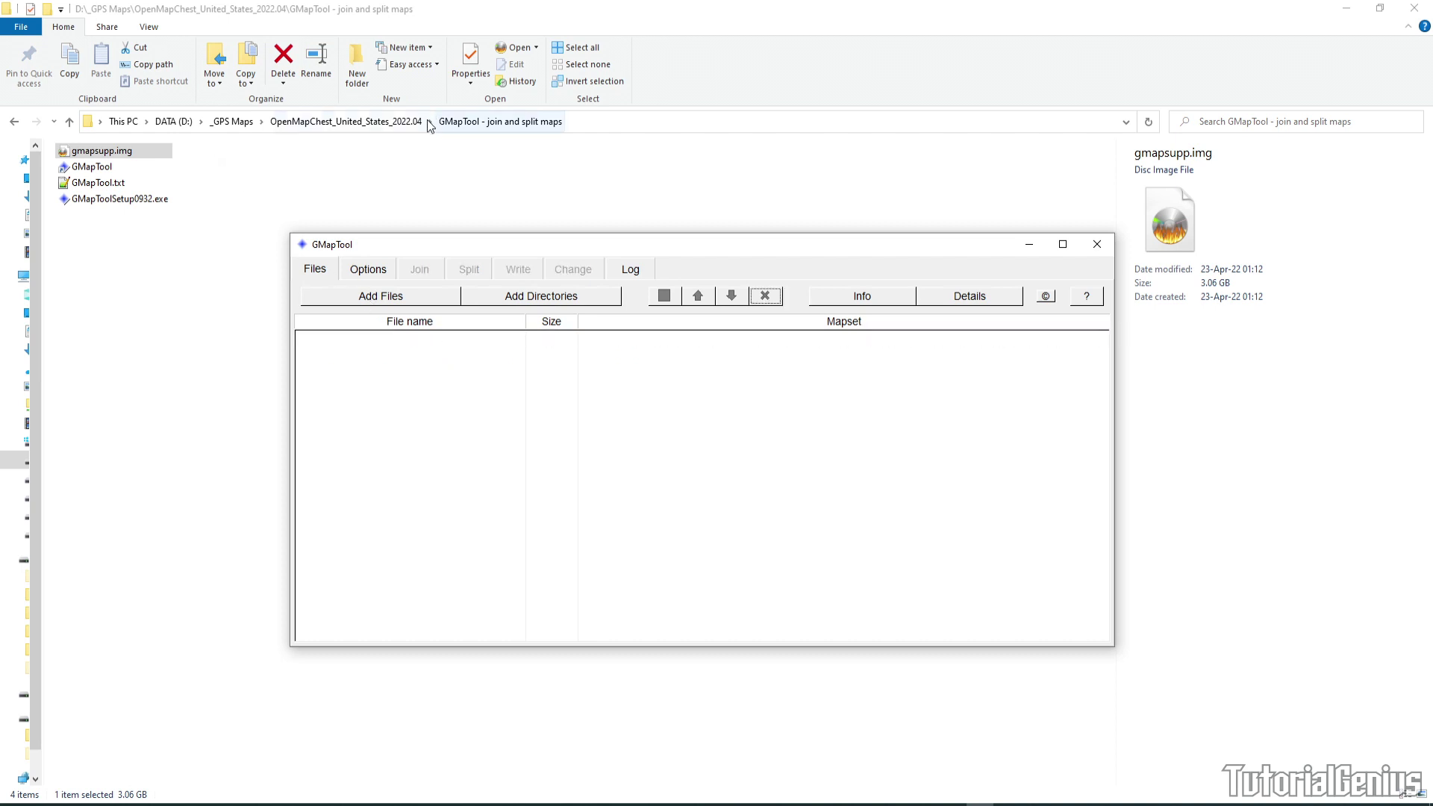
click(346, 121)
Step: Add the Northeast and Pacific gmapsupp.img files to GMapTool's file list
double_click(223, 180)
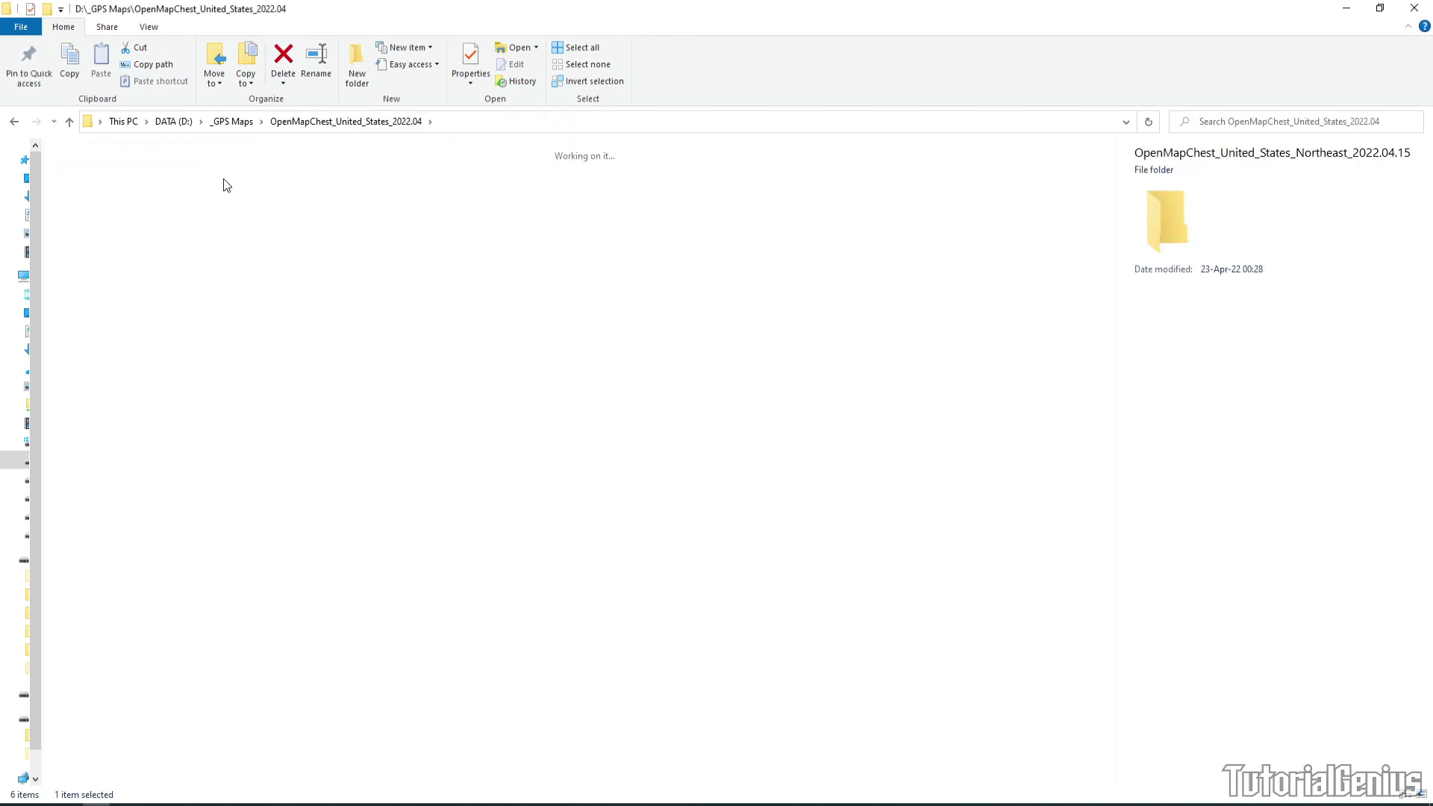
click(981, 805)
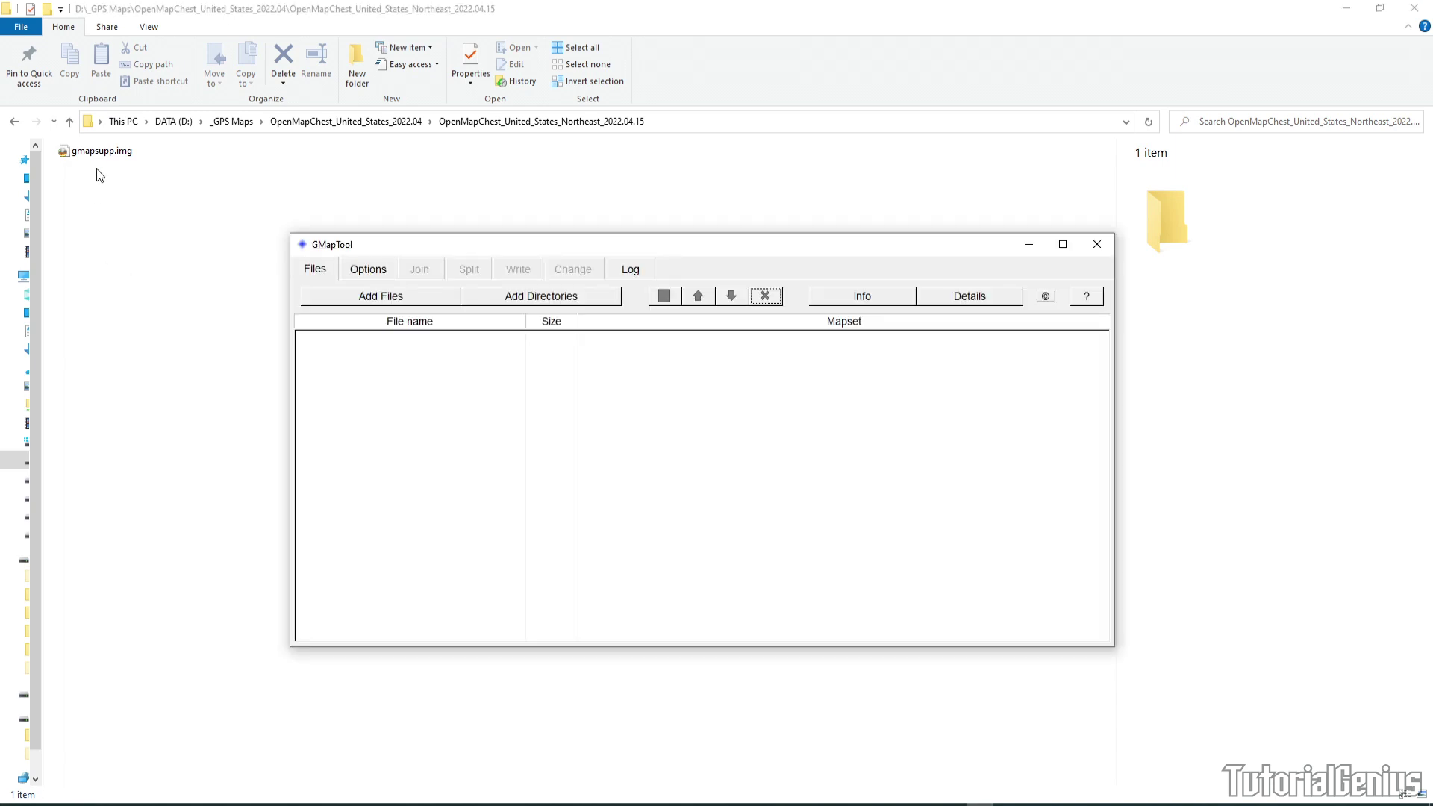
drag(102, 151, 563, 477)
click(399, 121)
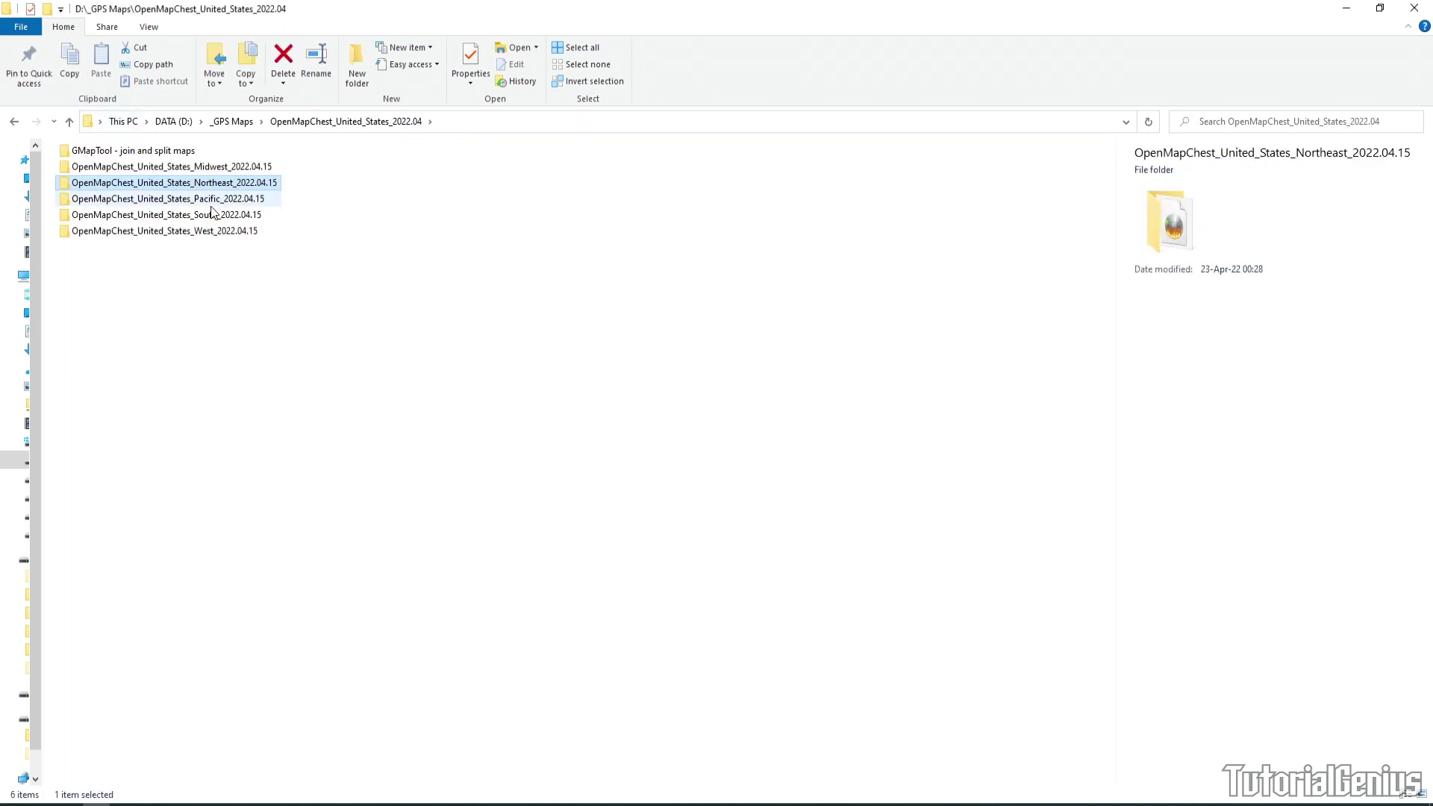
double_click(213, 199)
key(alt+Tab)
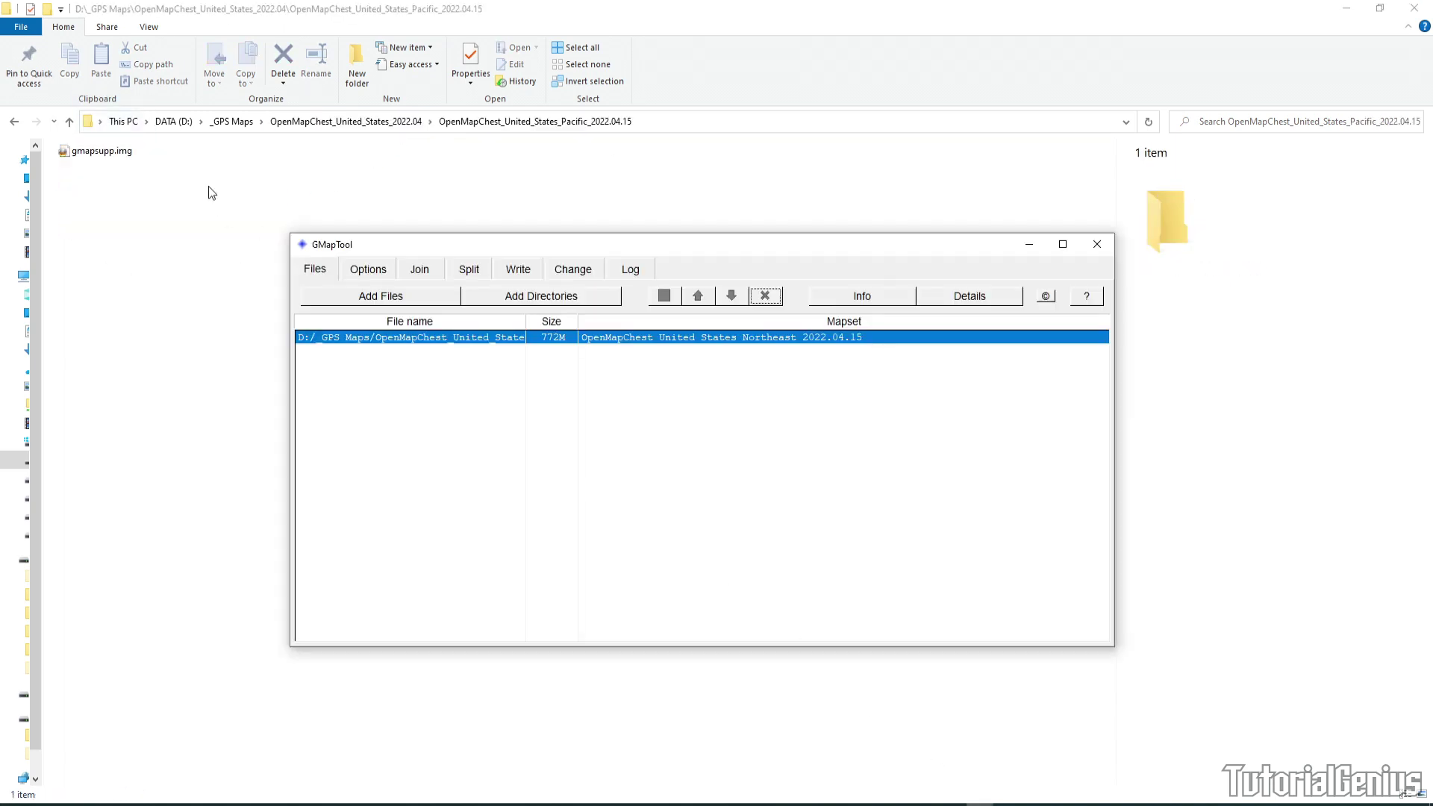
drag(102, 151, 461, 374)
Step: Add the West region's gmapsupp.img to the file list
click(399, 121)
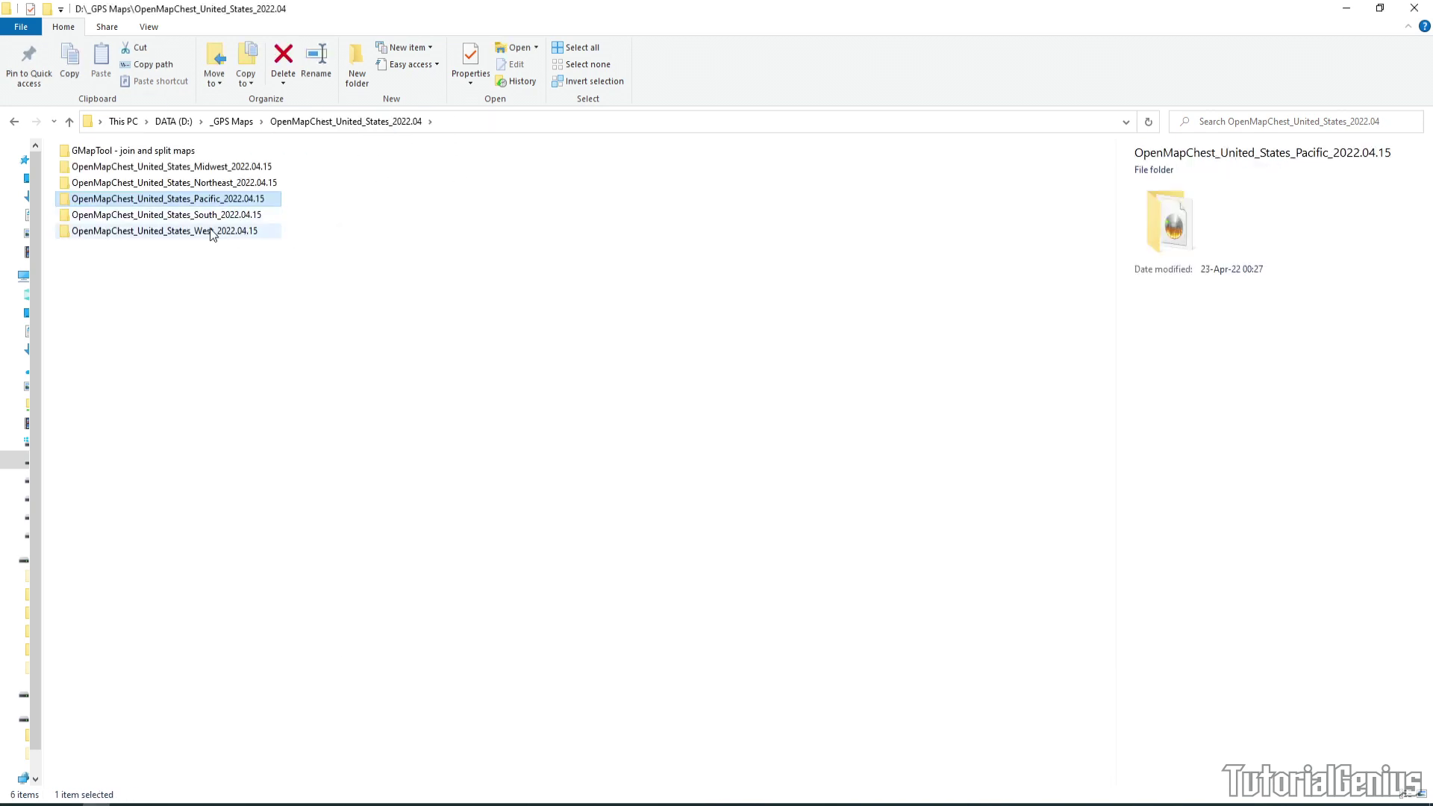
click(211, 231)
double_click(210, 230)
key(alt+Tab)
drag(102, 151, 501, 441)
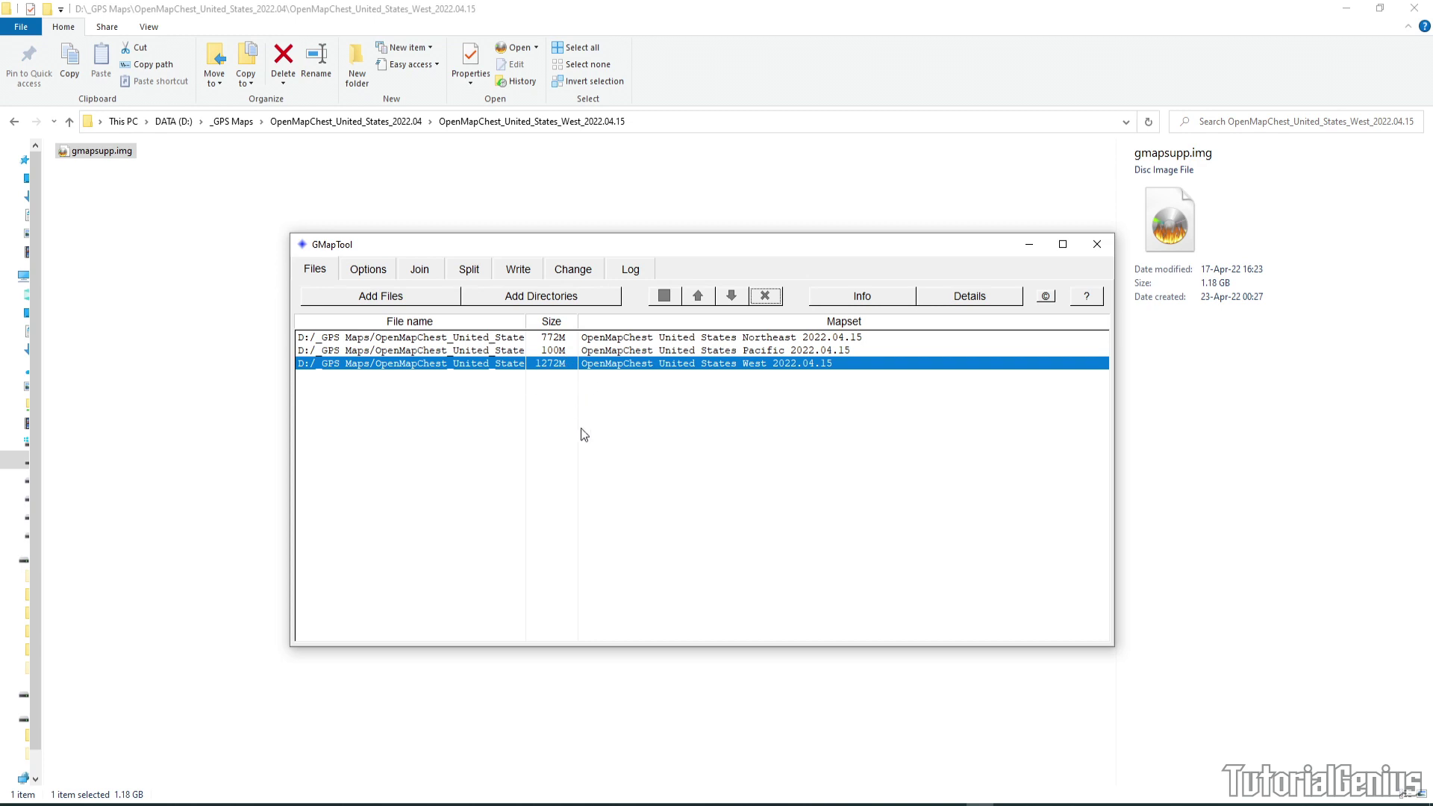
click(434, 271)
Step: Change the output file name to gmapsup1.img and join the Northeast, Pacific and West maps
drag(558, 328, 455, 327)
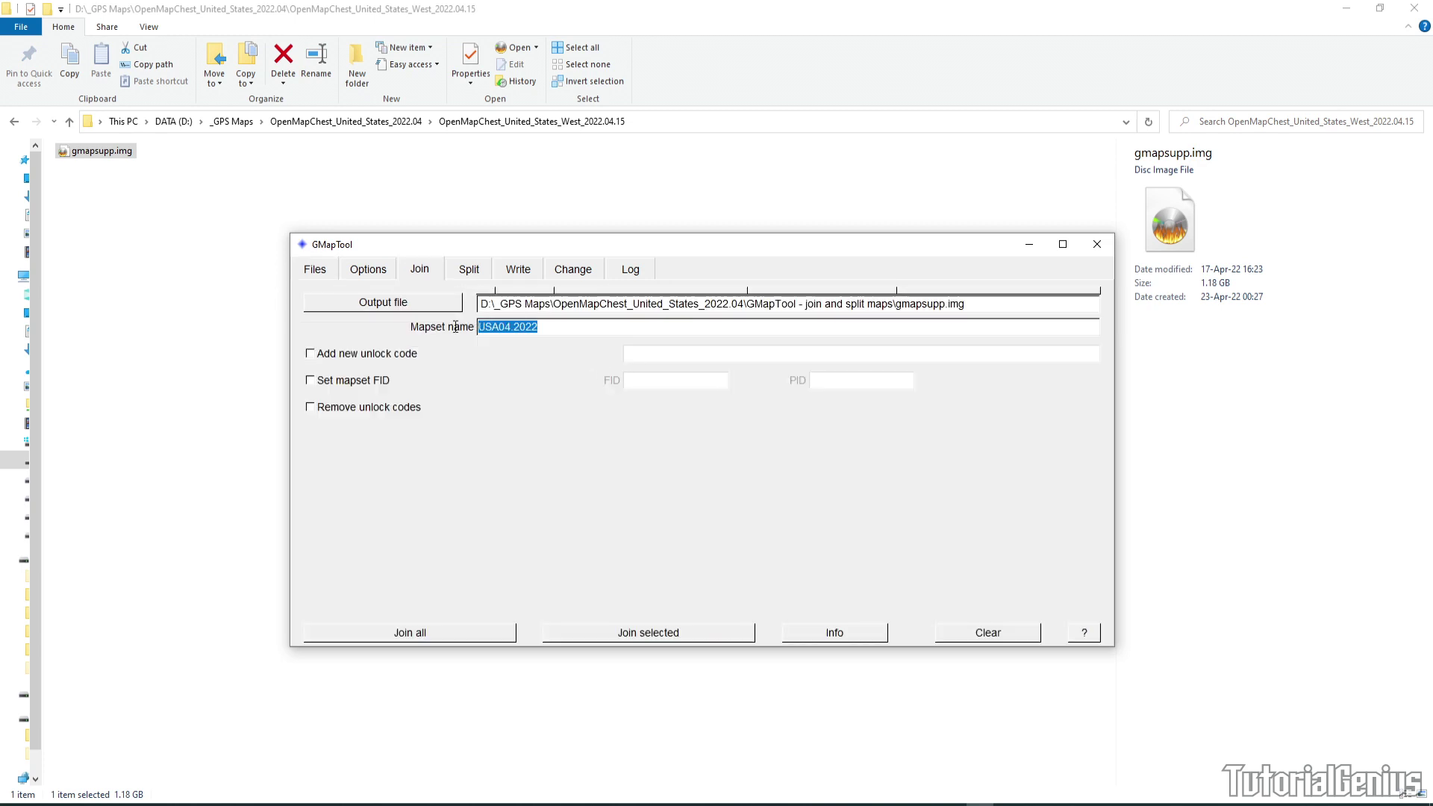
key(alt+Tab)
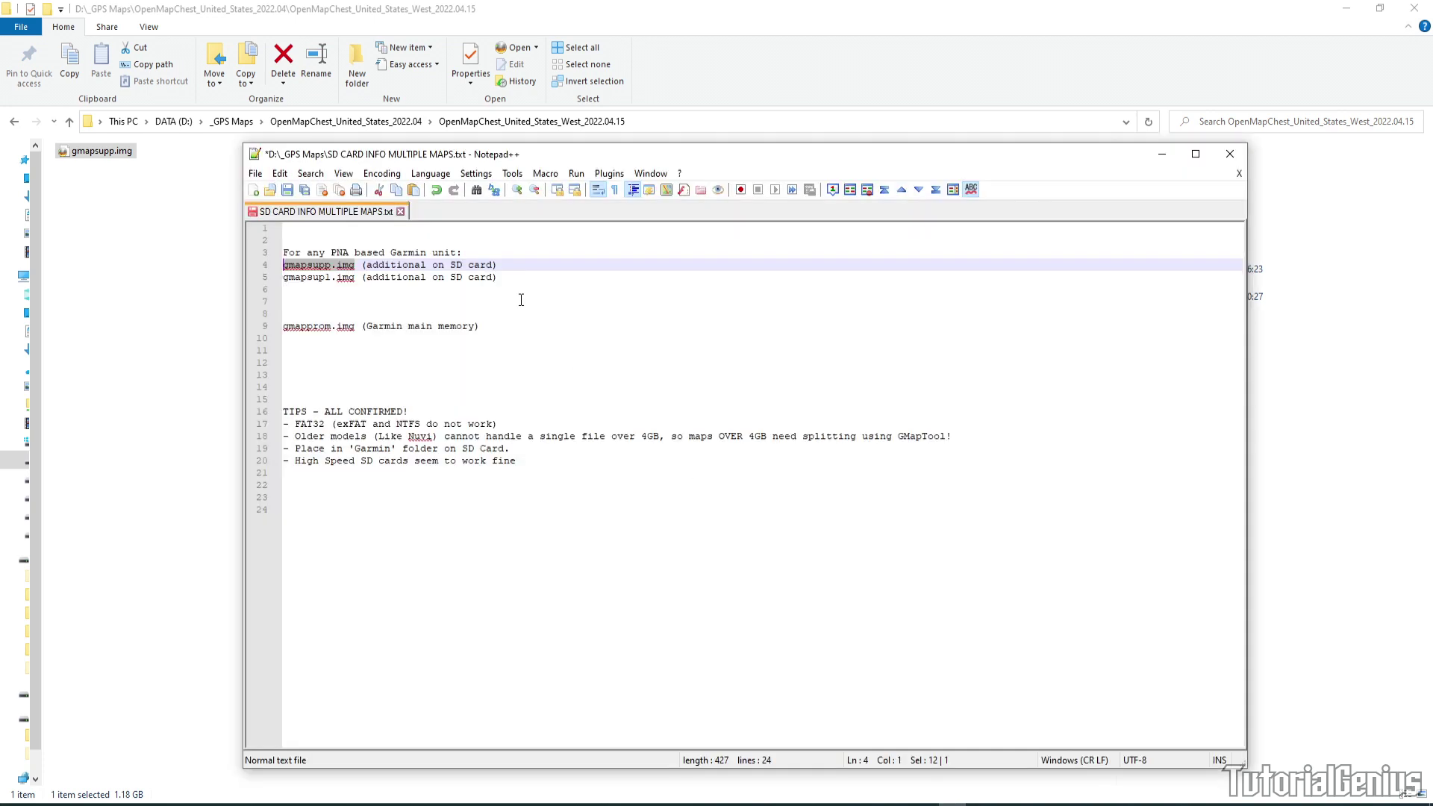
drag(356, 277, 249, 281)
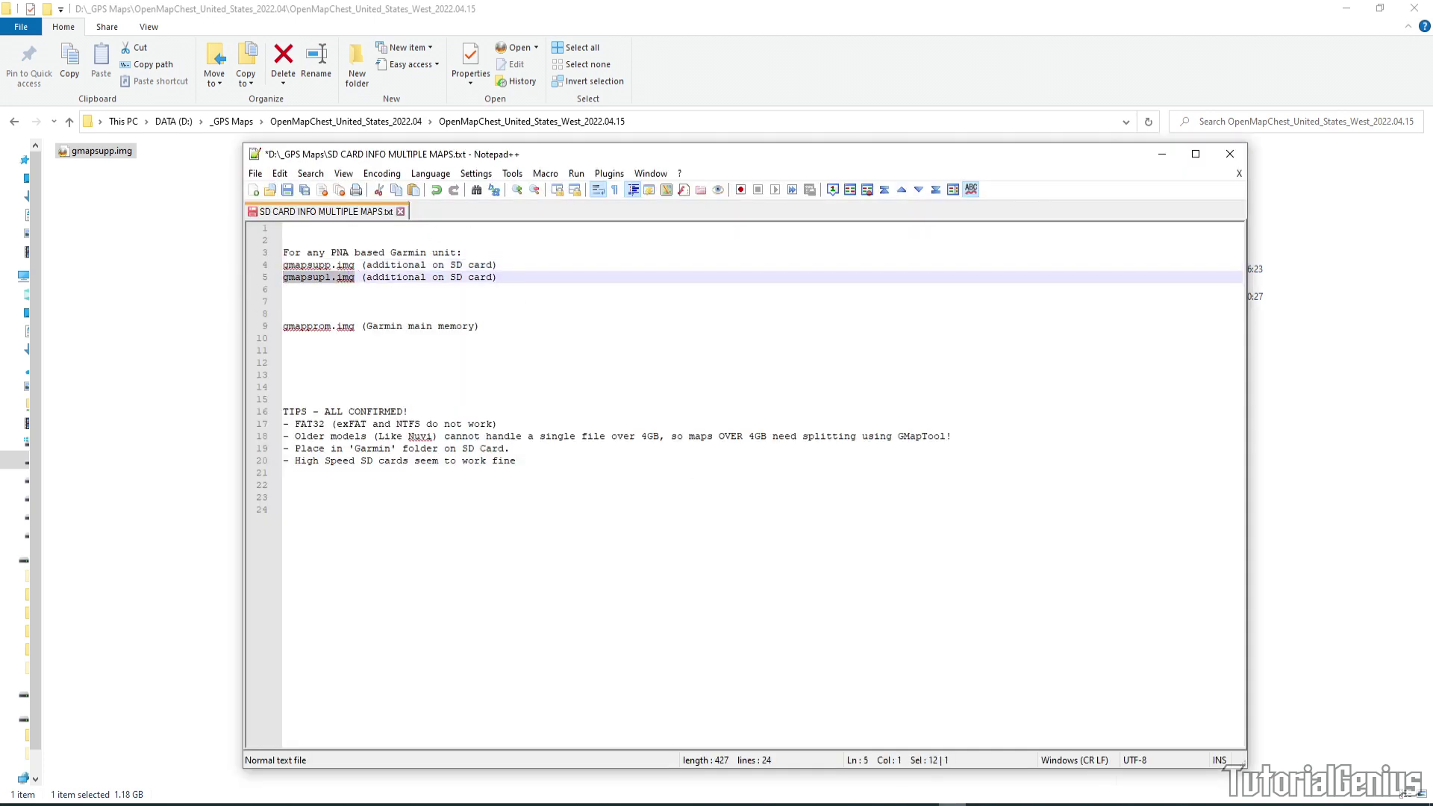
key(alt+Tab)
key(alt+Tab)
key(alt+Tab)
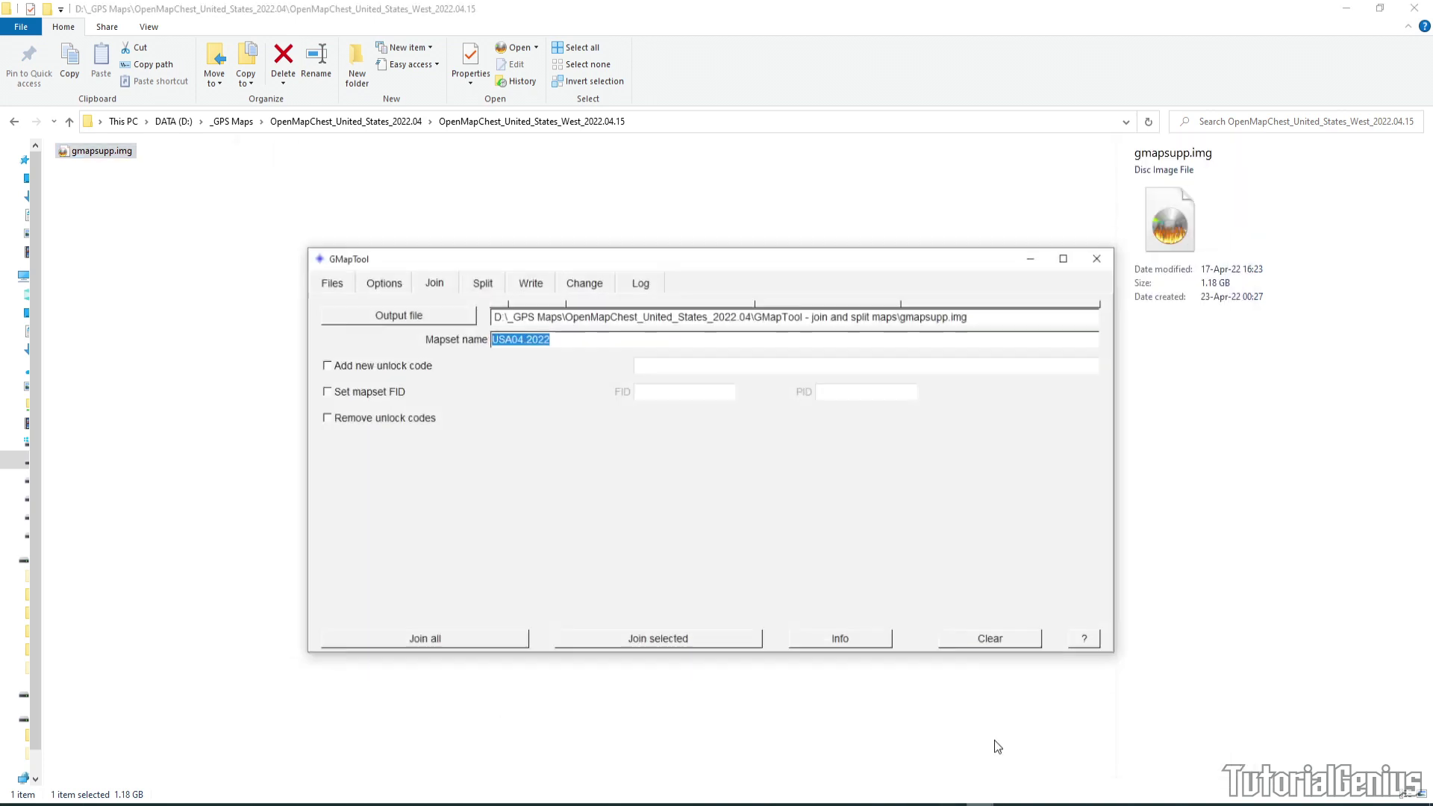
click(934, 303)
drag(899, 306, 996, 310)
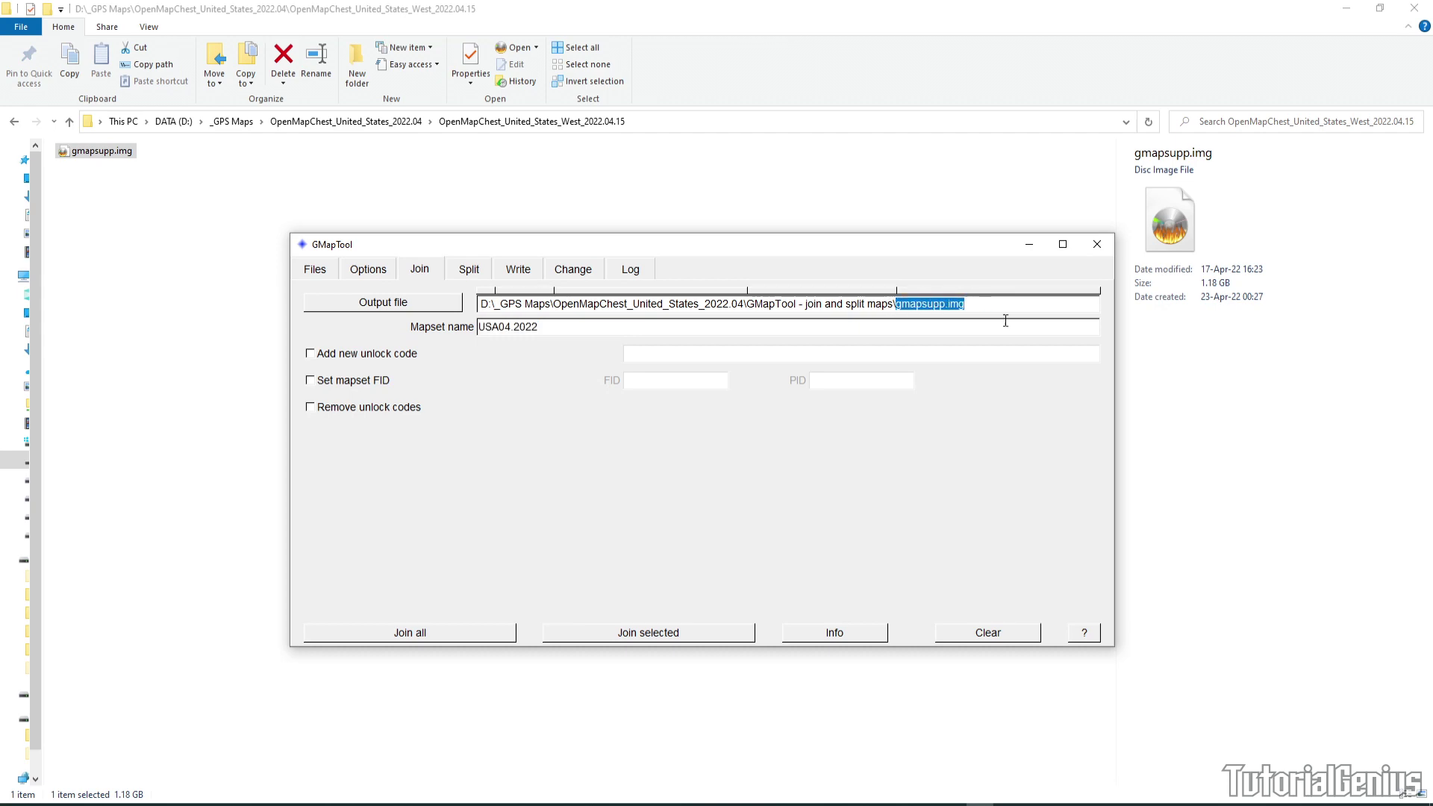
text(gmapsup1.img)
click(424, 635)
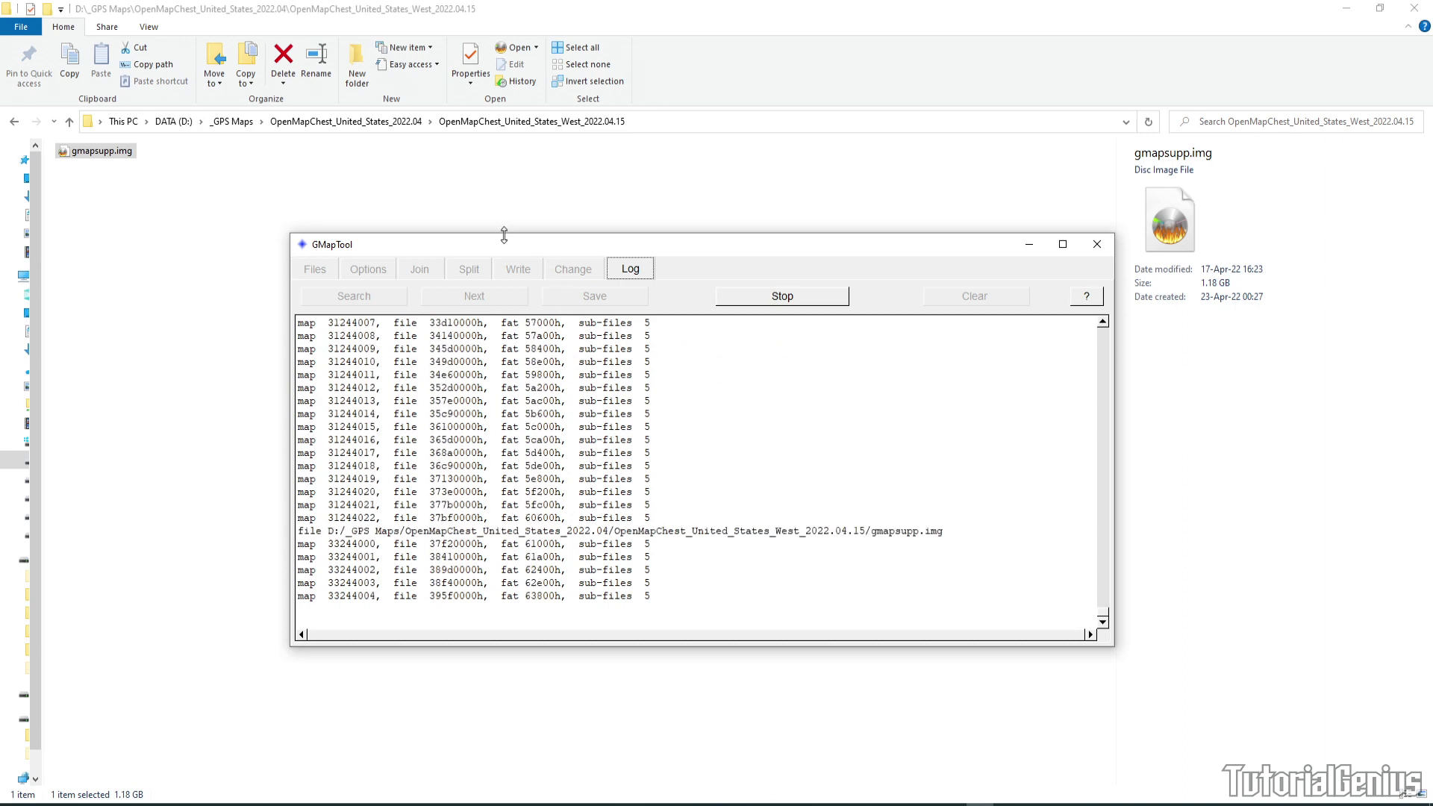
click(388, 121)
Step: Select gmapsupp.img and gmapsup1.img (5.09 GB), confirm the log's End. line, and close GMapTool
double_click(119, 150)
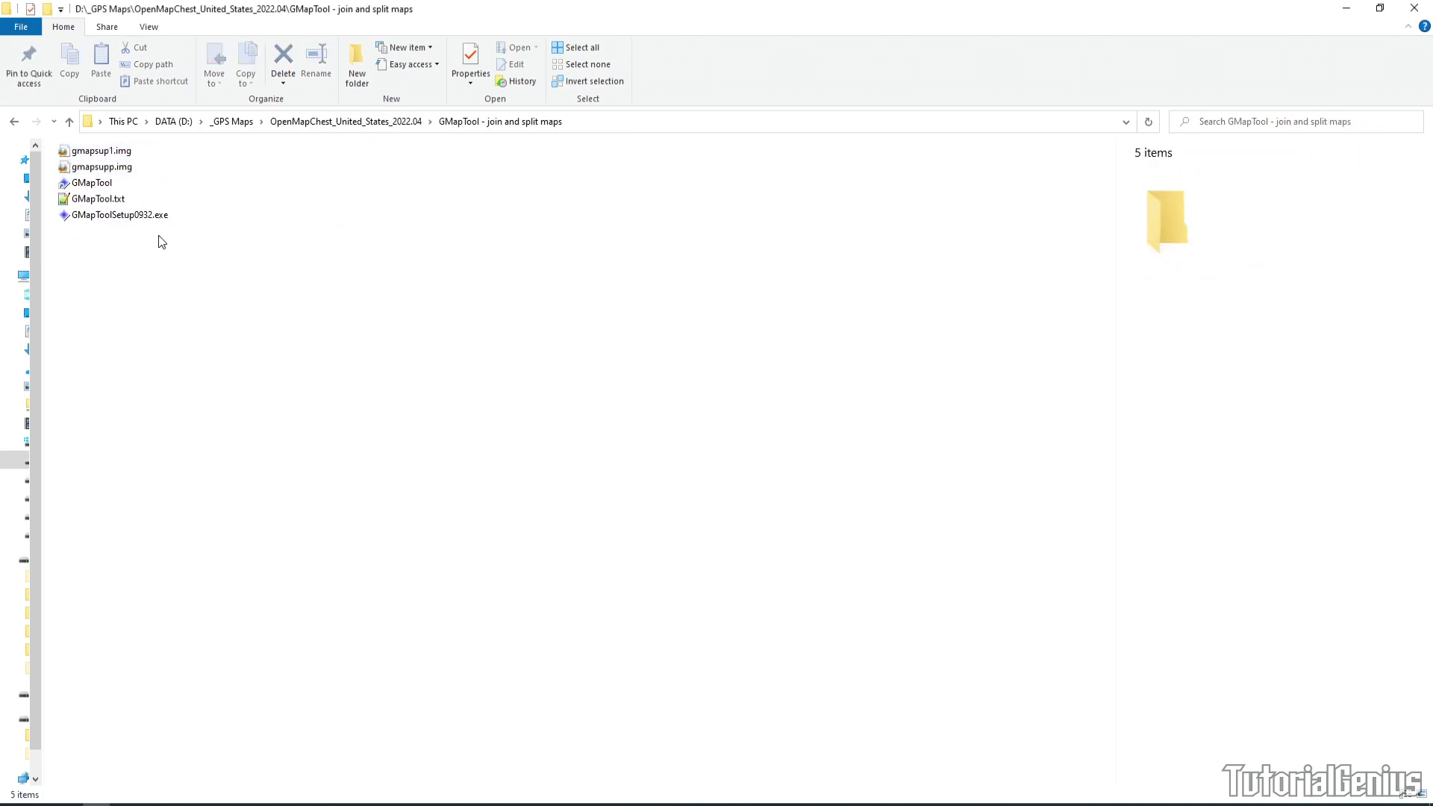
drag(210, 169, 120, 154)
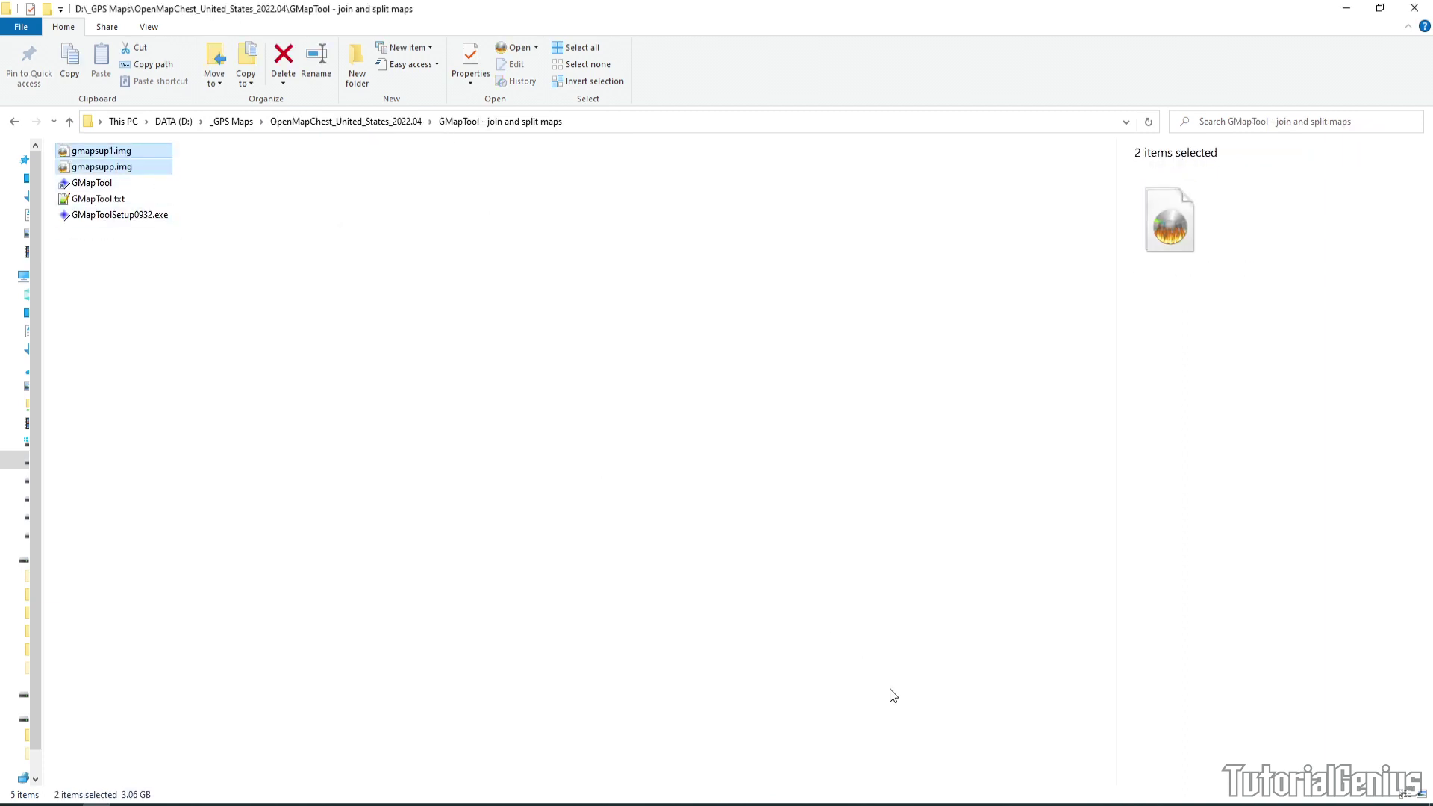
click(981, 804)
double_click(309, 596)
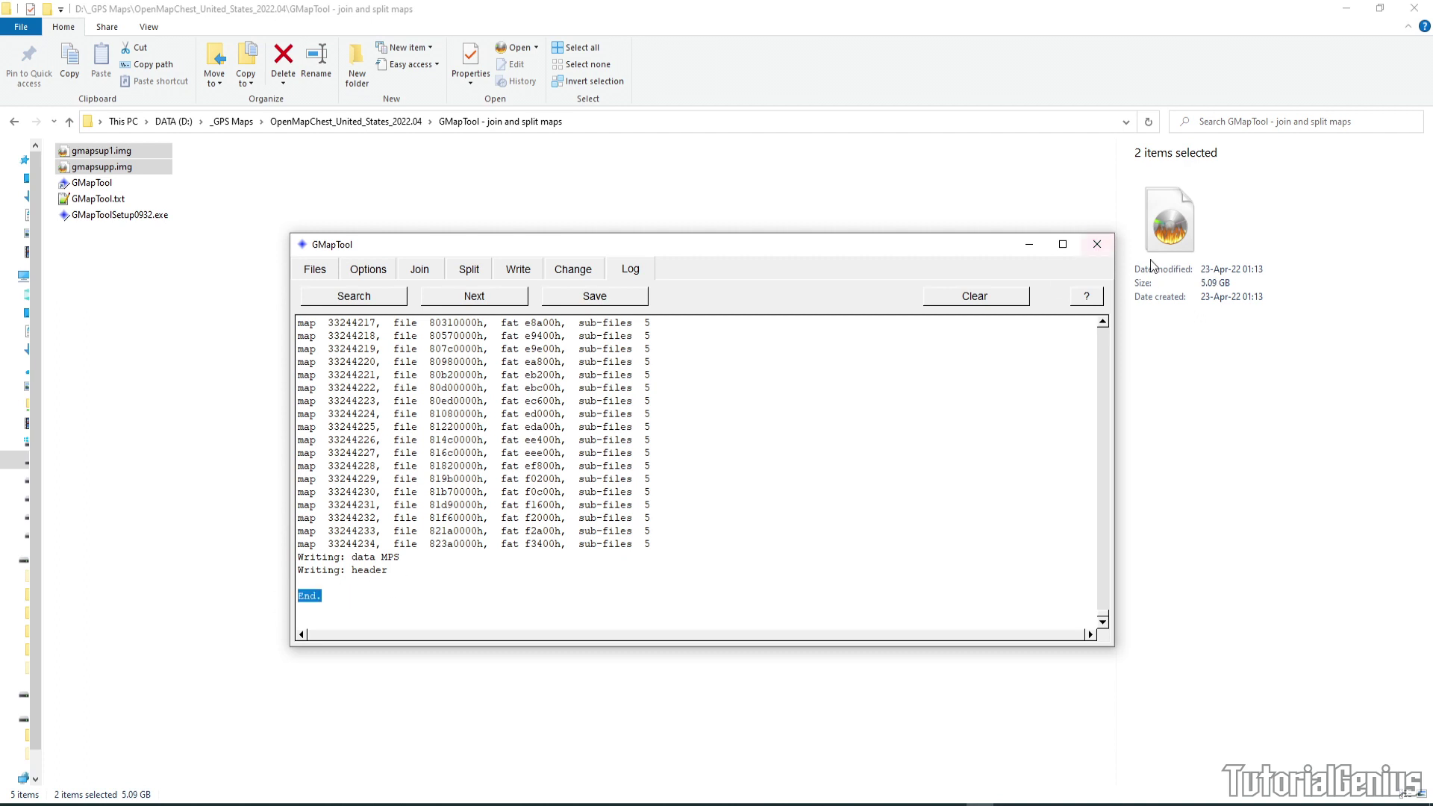
click(1098, 245)
click(169, 188)
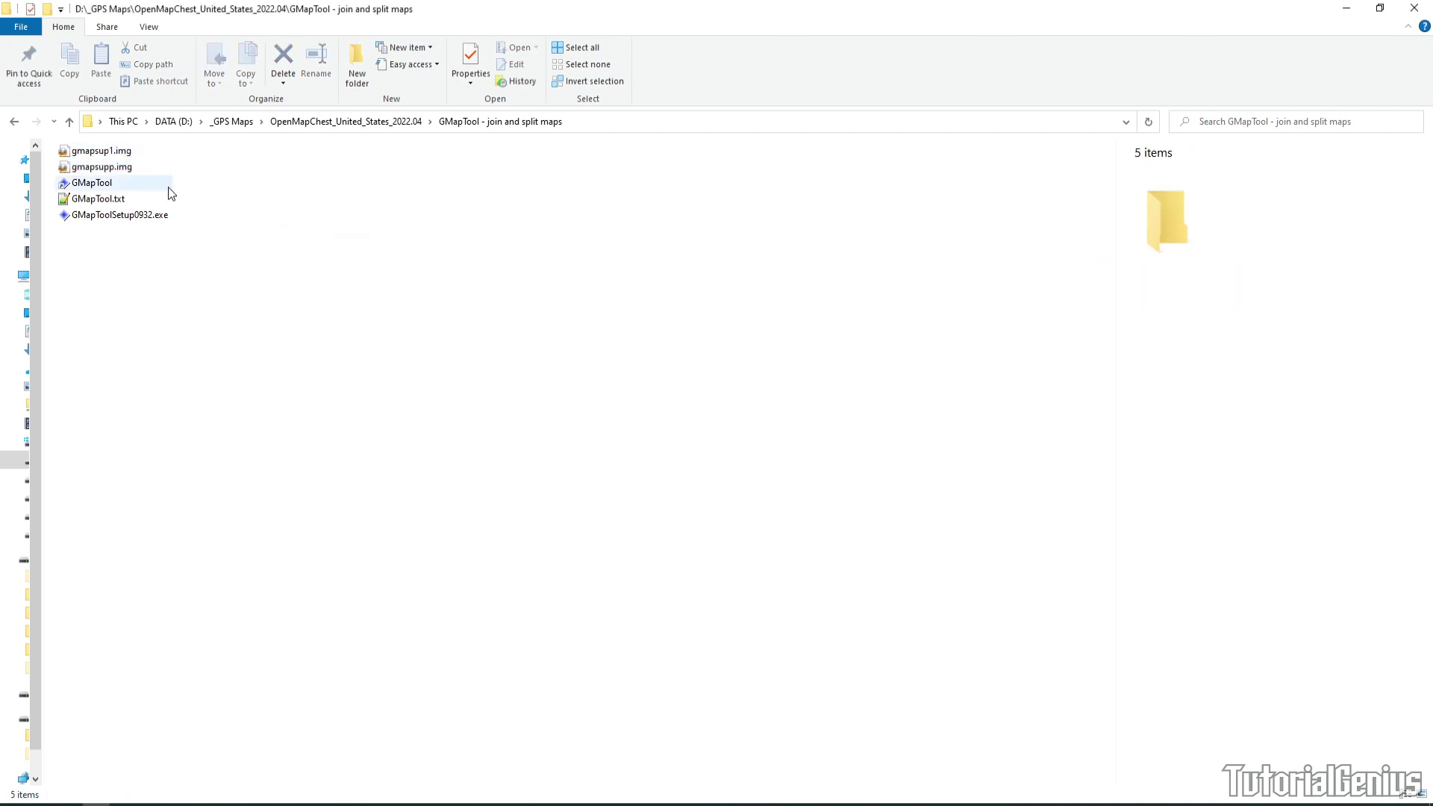
drag(209, 169, 118, 153)
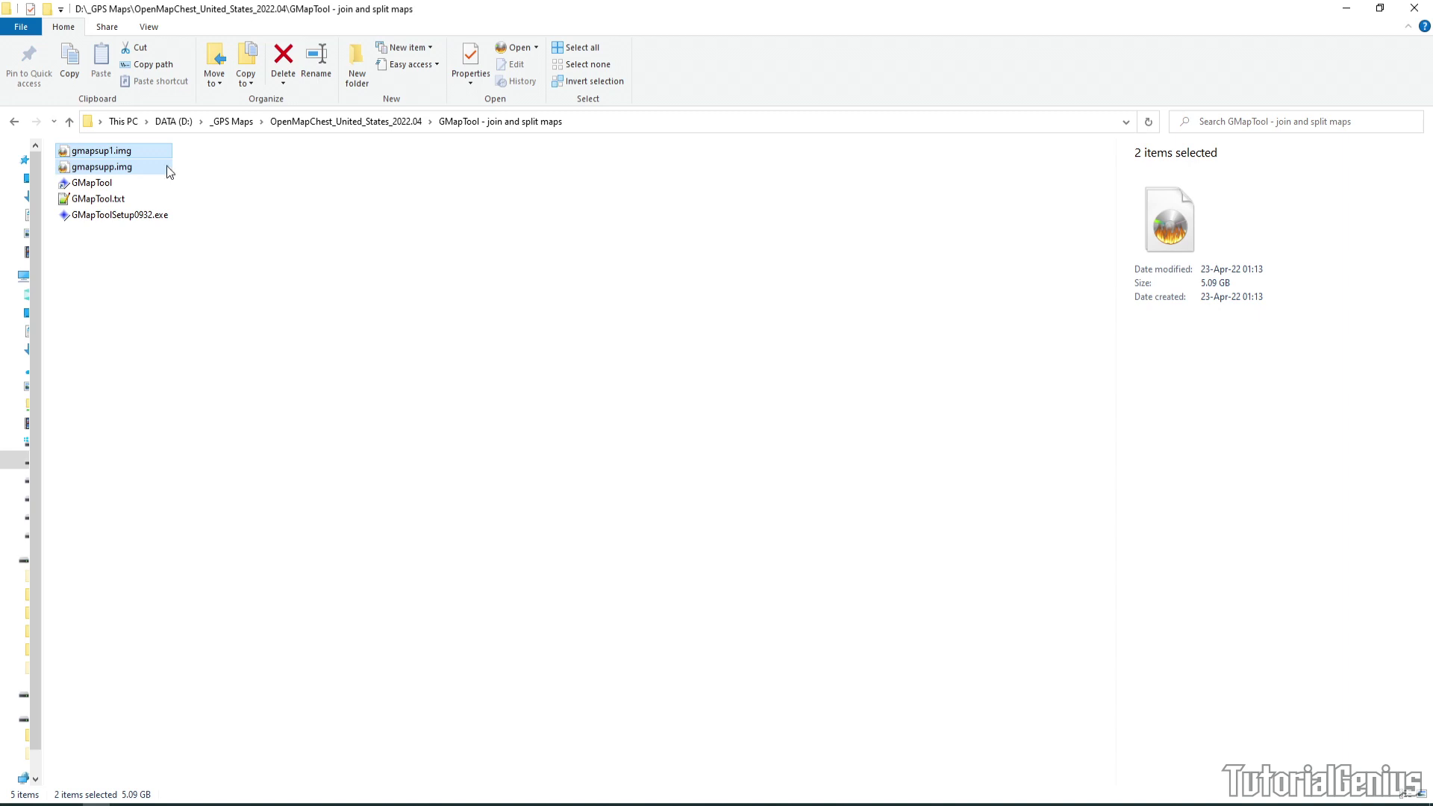
Step: Copy gmapsupp.img and gmapsup1.img
right_click(124, 158)
click(185, 150)
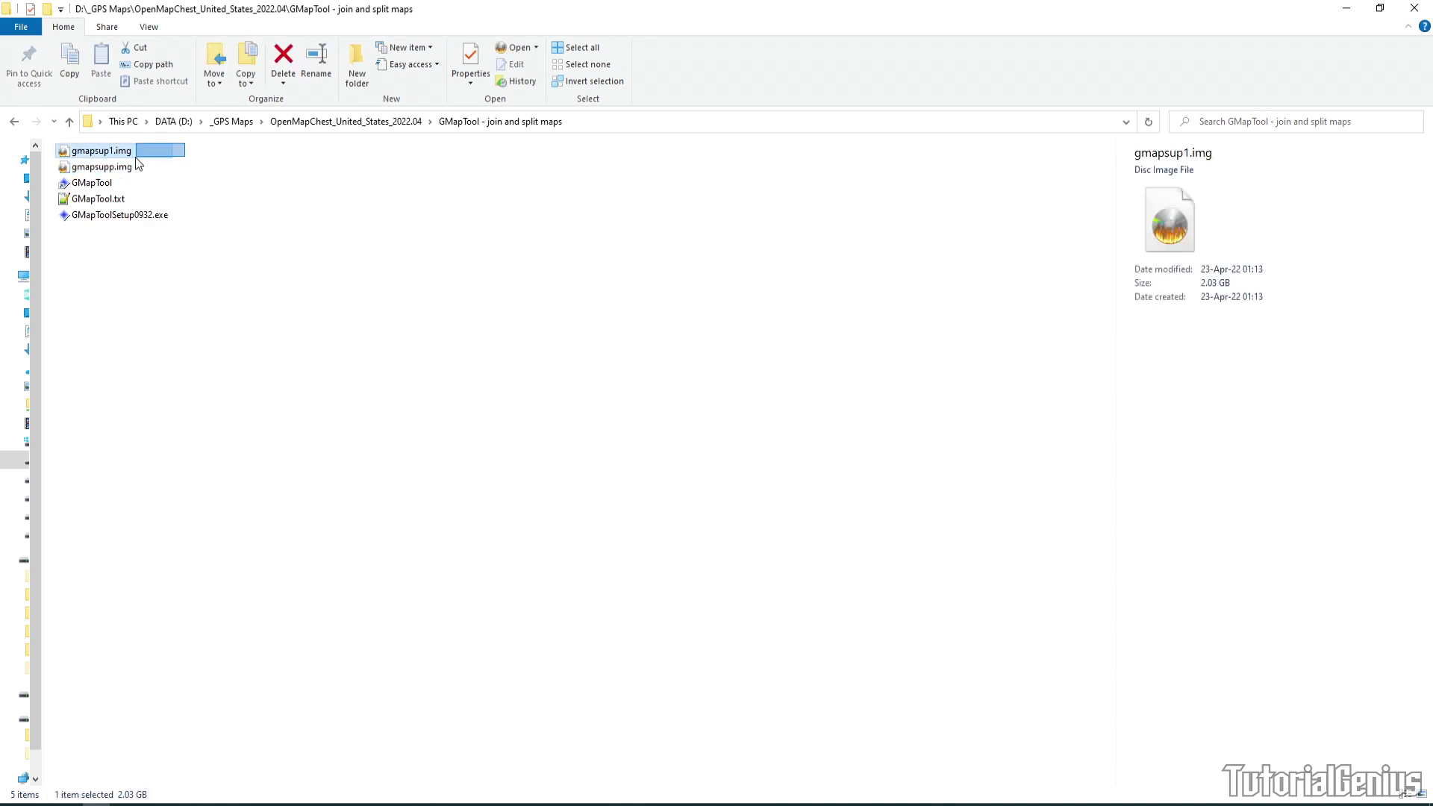
ctrl+click(108, 166)
right_click(112, 153)
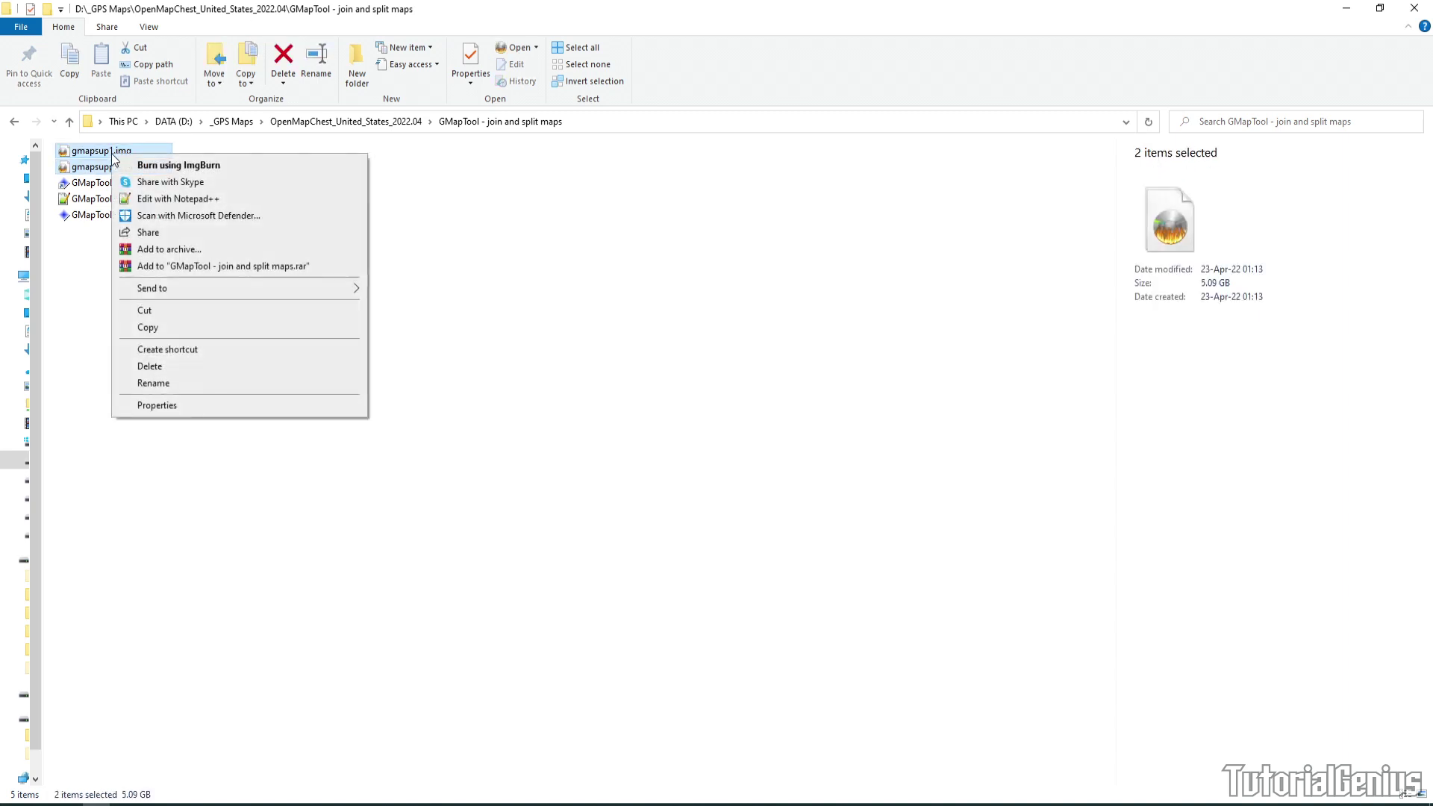
click(188, 325)
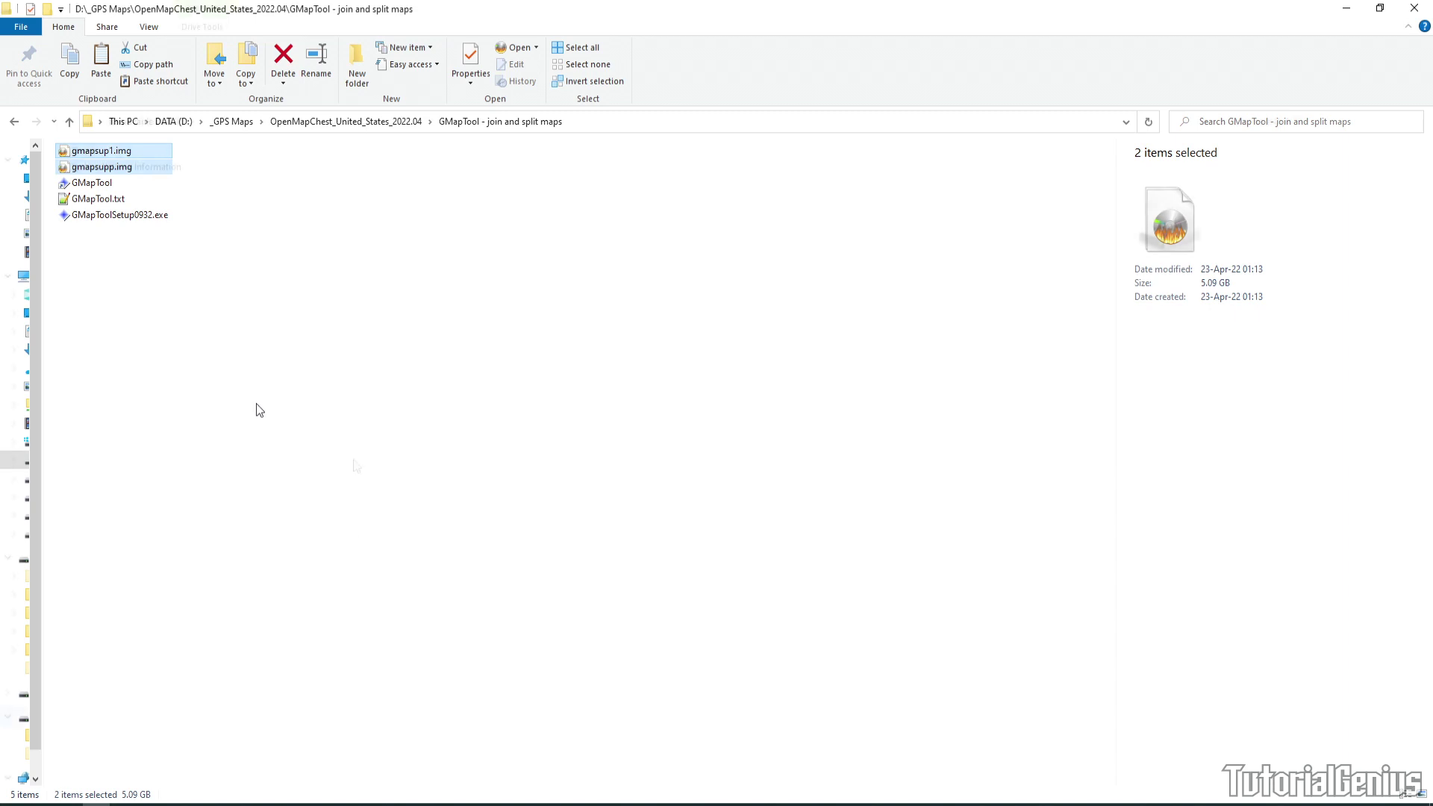
Step: Paste both map files into the Garmin folder on Removable Disk (I:)
click(24, 718)
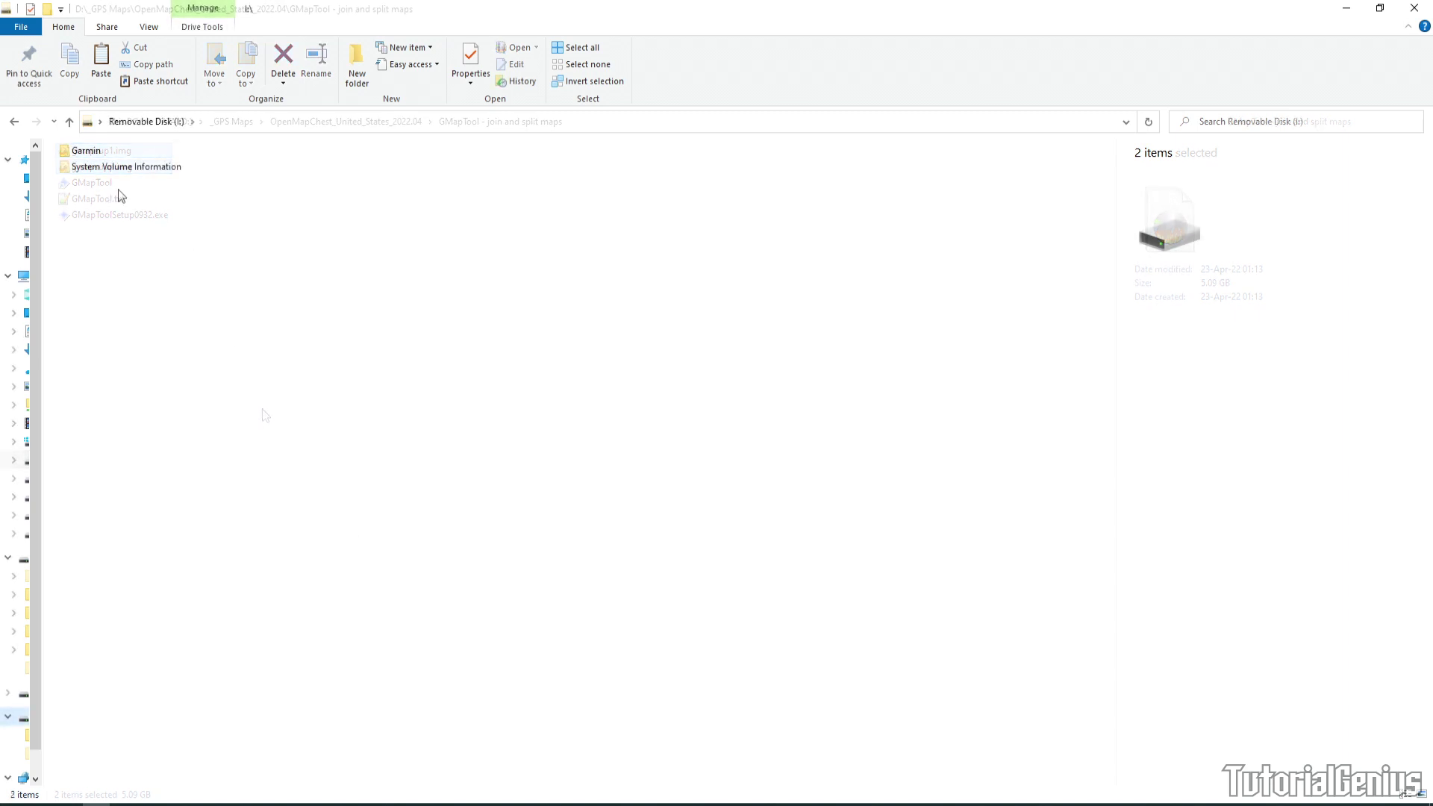
double_click(93, 152)
right_click(213, 233)
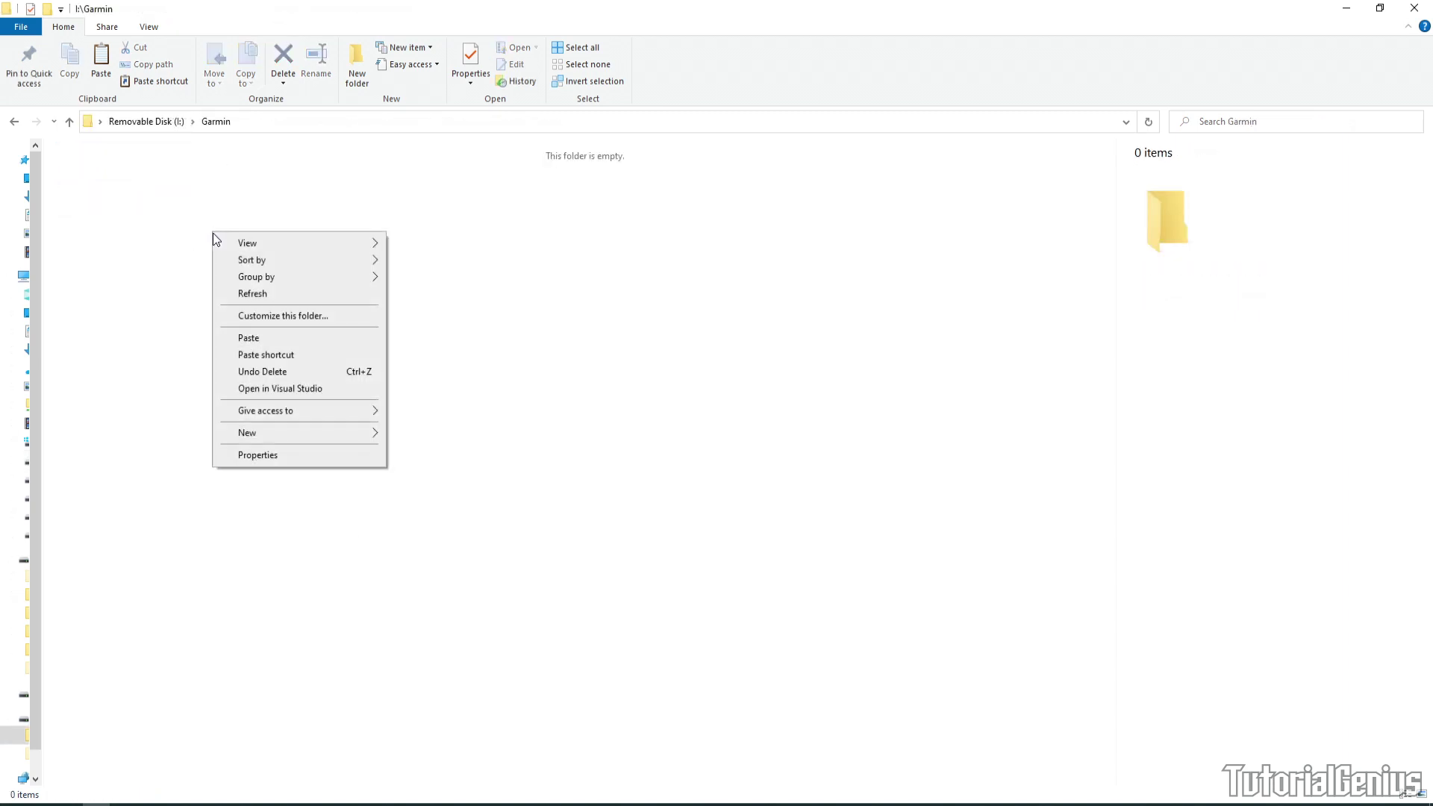
click(303, 336)
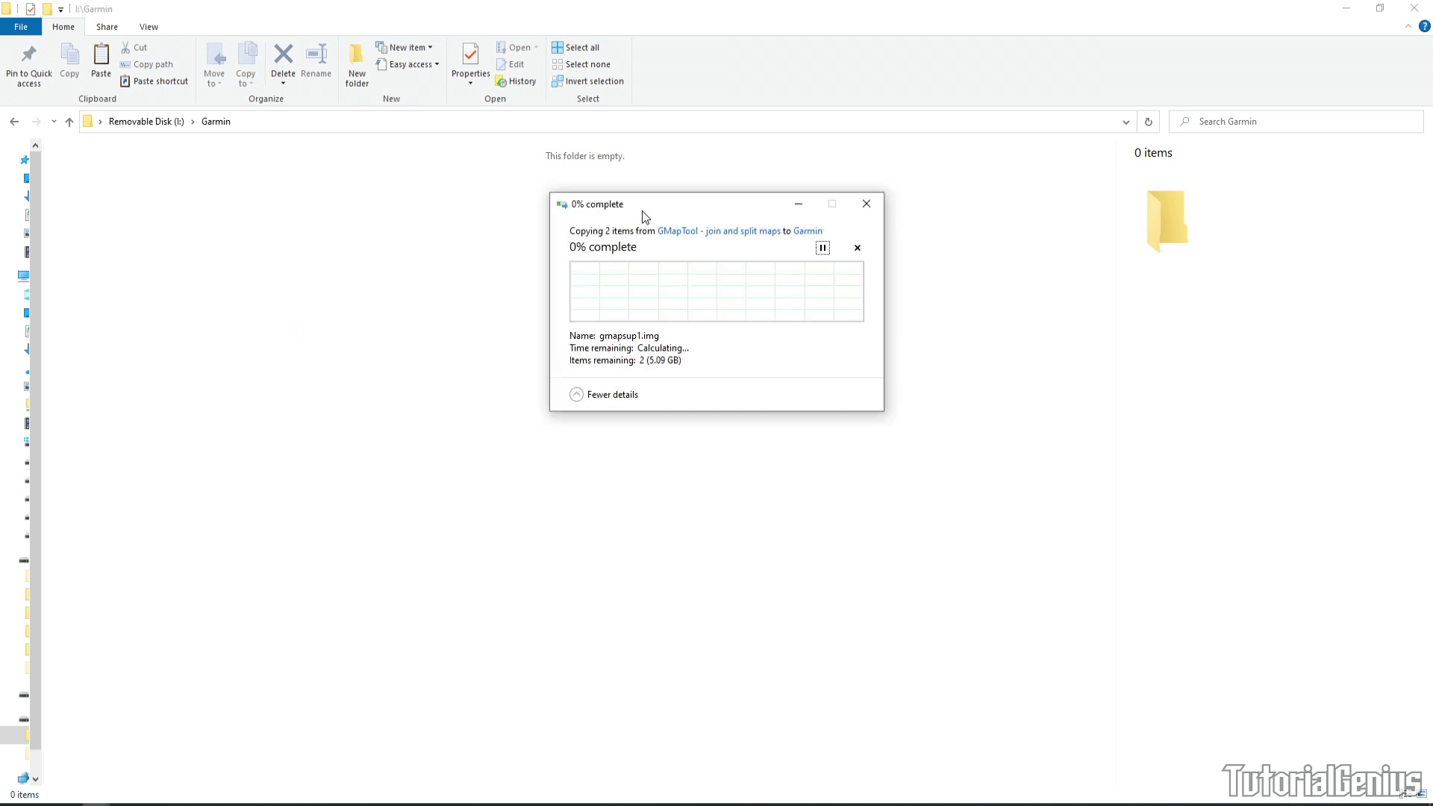
drag(642, 211, 465, 274)
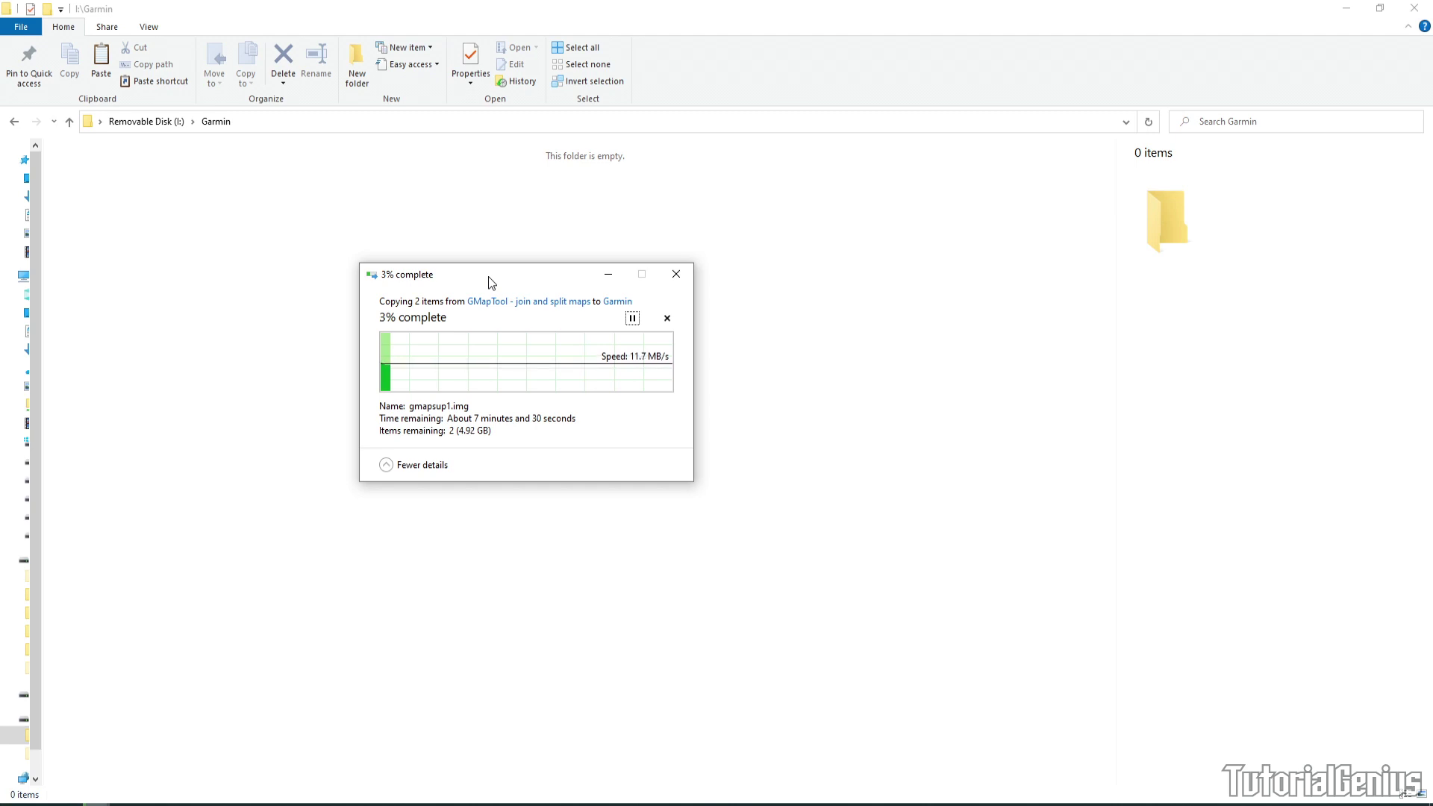
drag(481, 284, 555, 268)
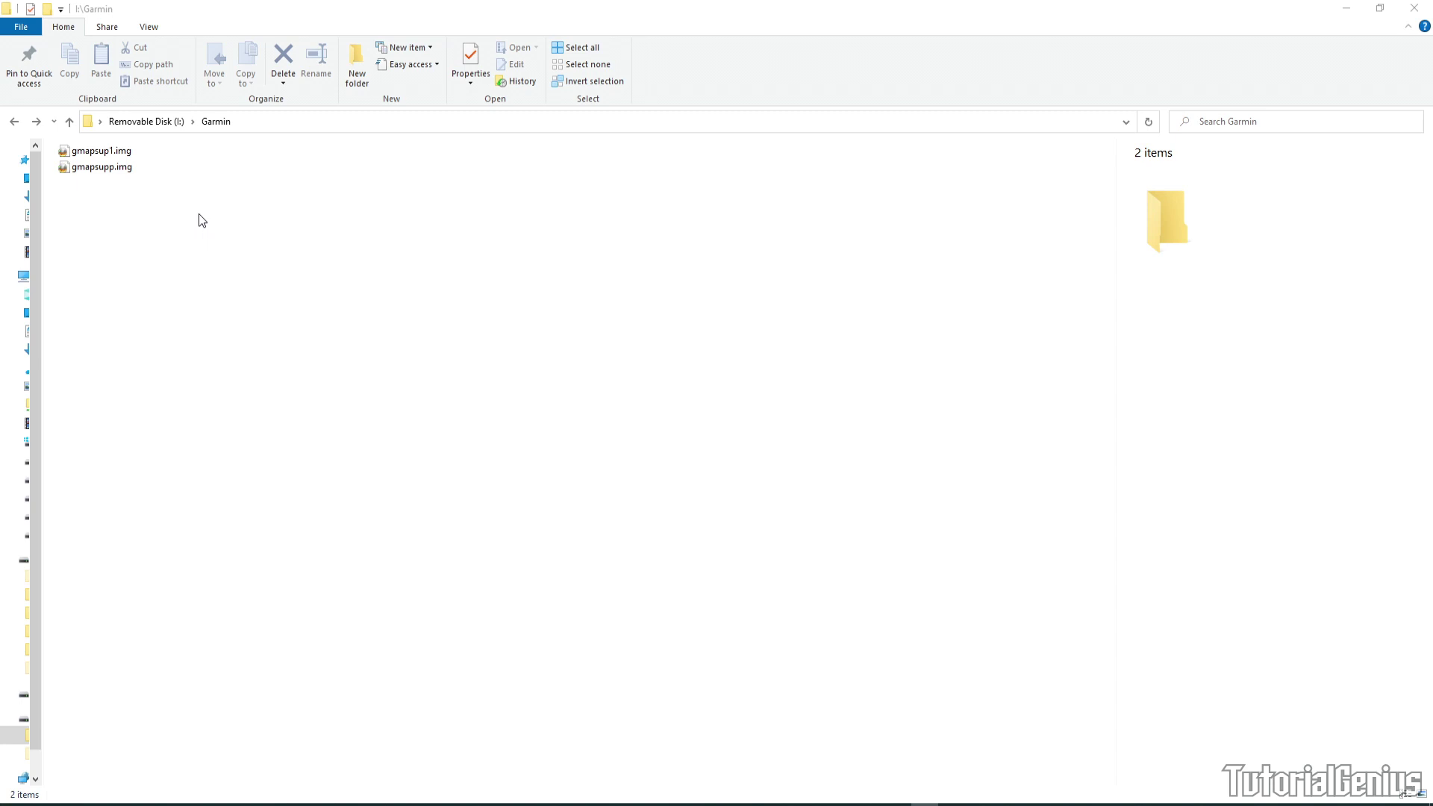
drag(160, 195, 112, 149)
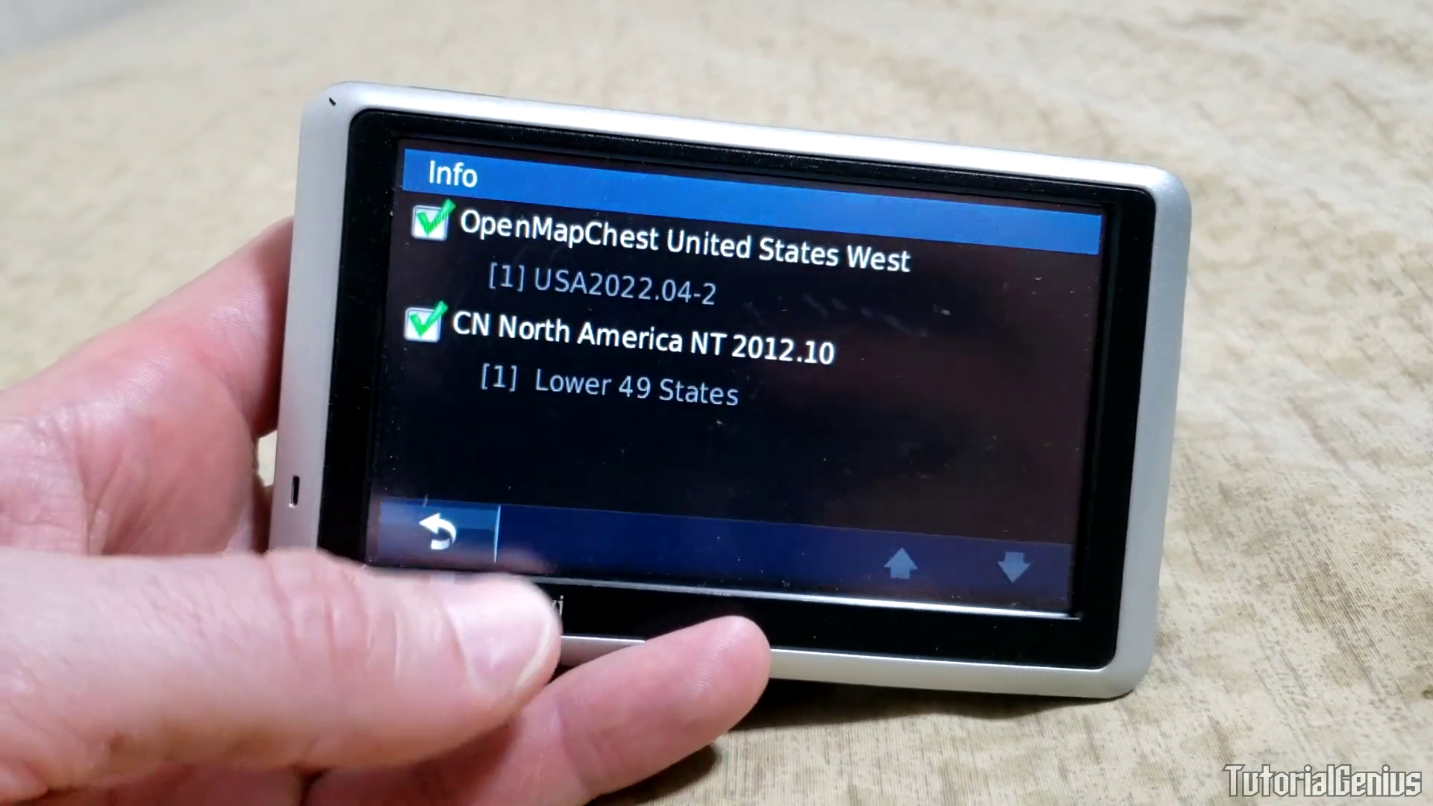
Step: Uncheck the CN North America NT 2012.10 map in Map Info, leaving OpenMapChest United States West active
click(478, 358)
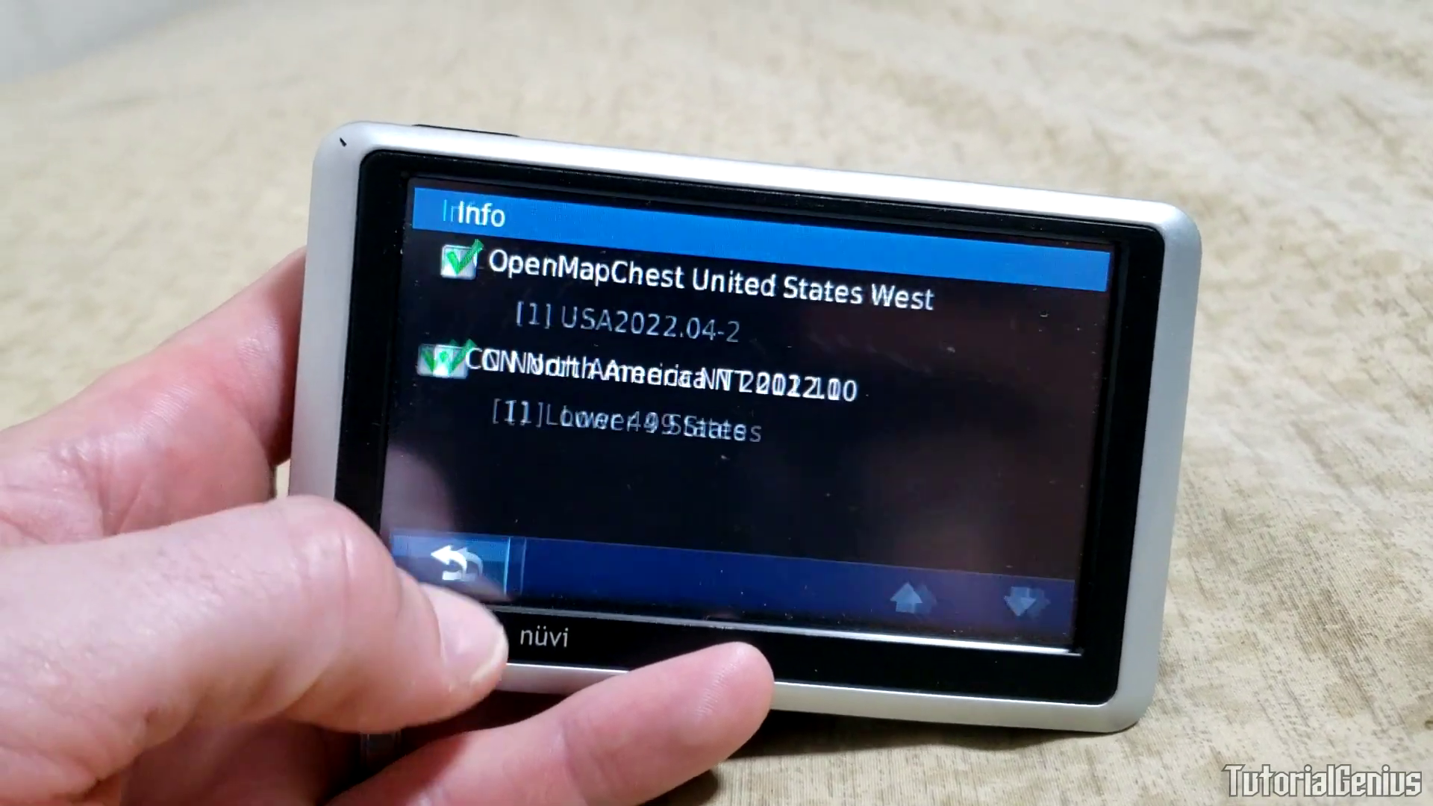
click(451, 567)
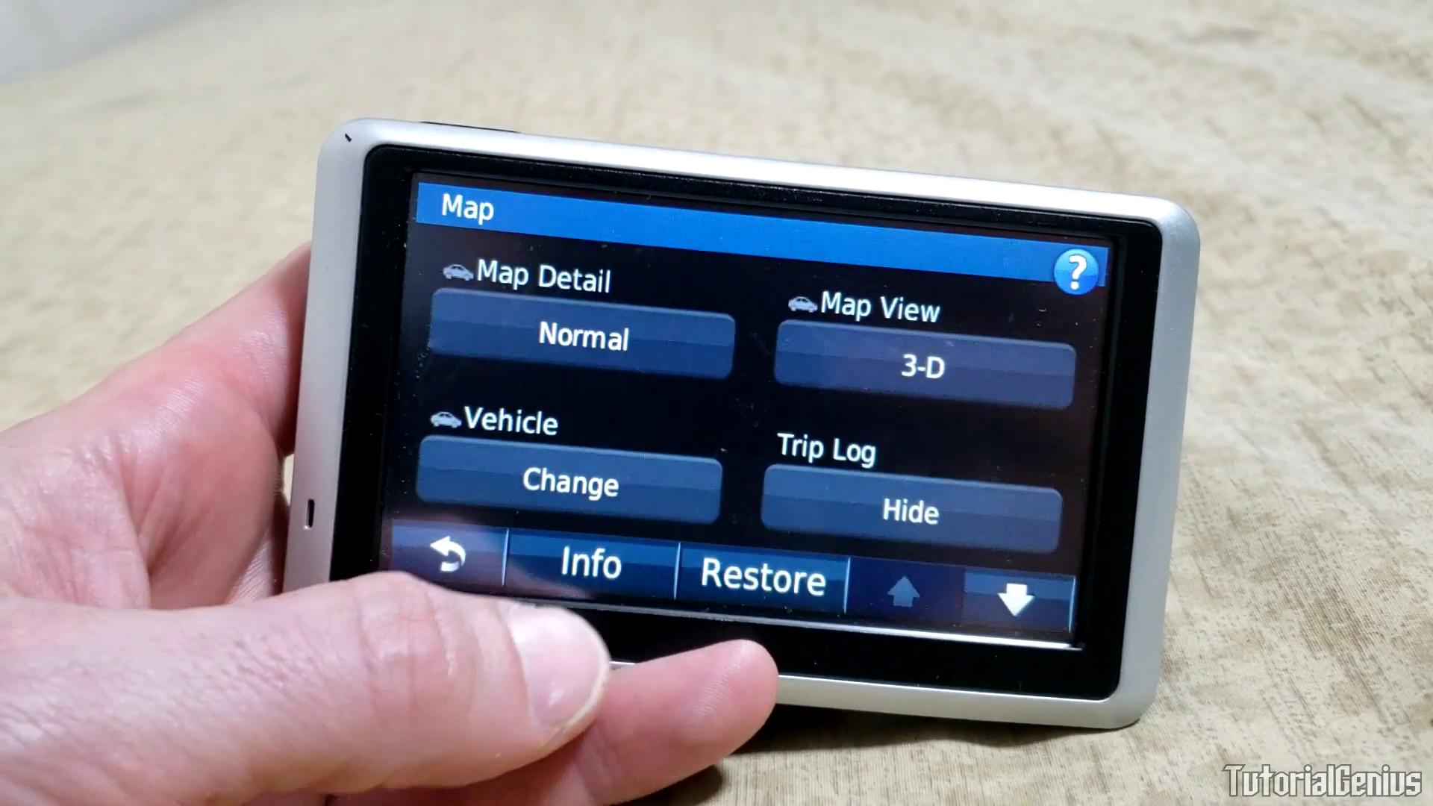
click(590, 571)
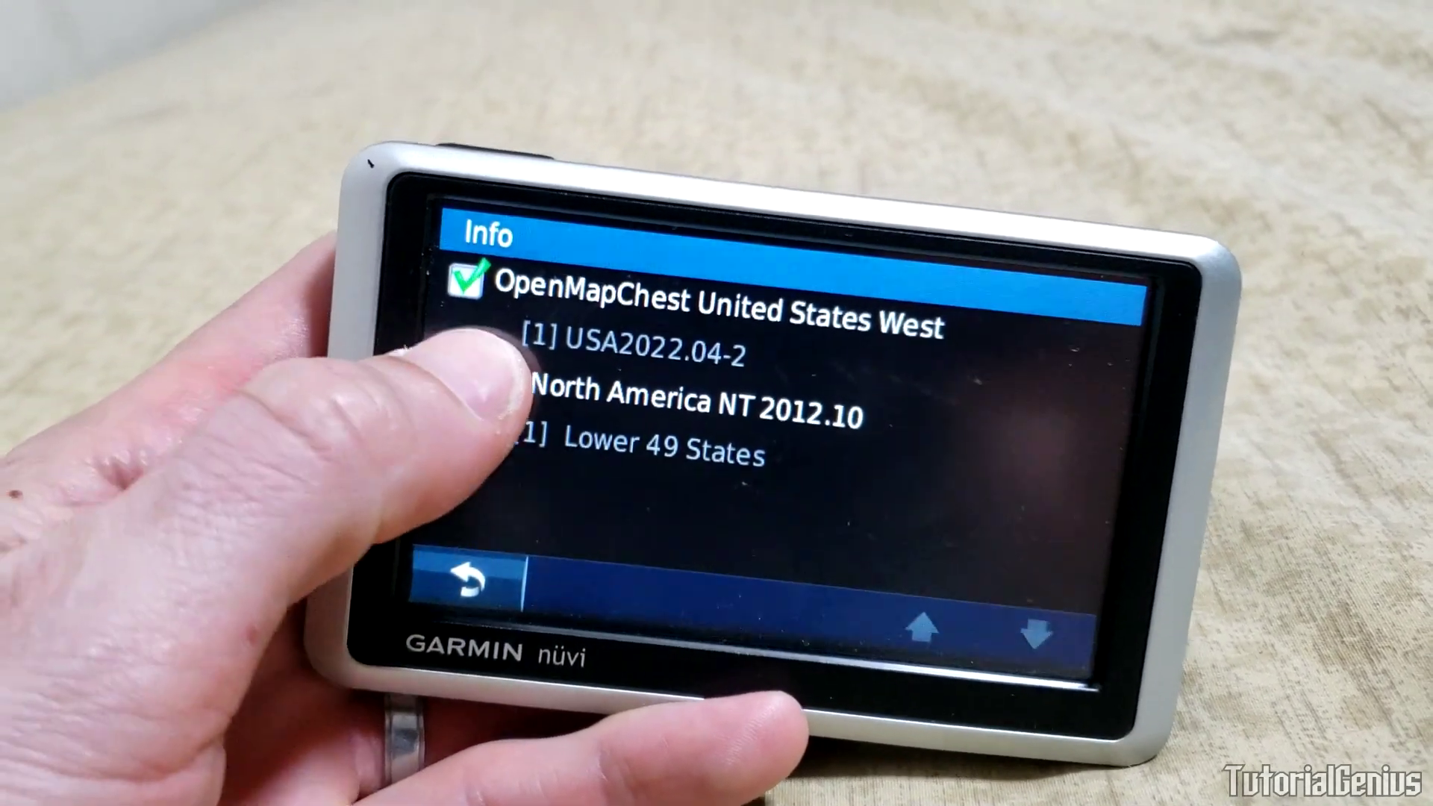
click(468, 377)
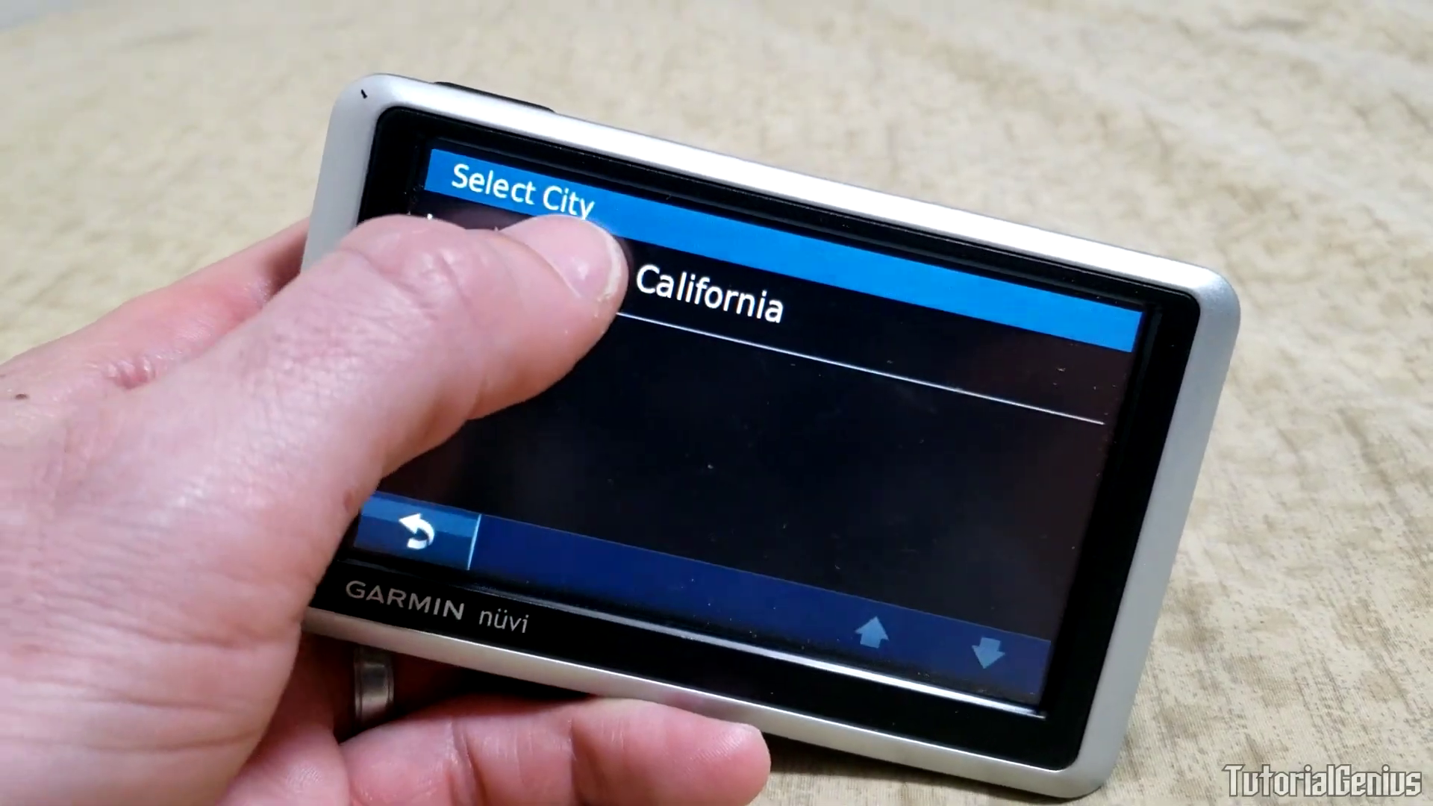
Step: Pick Los Angeles, California from the city results, then search Dallas and select Dallas, Texas
click(590, 265)
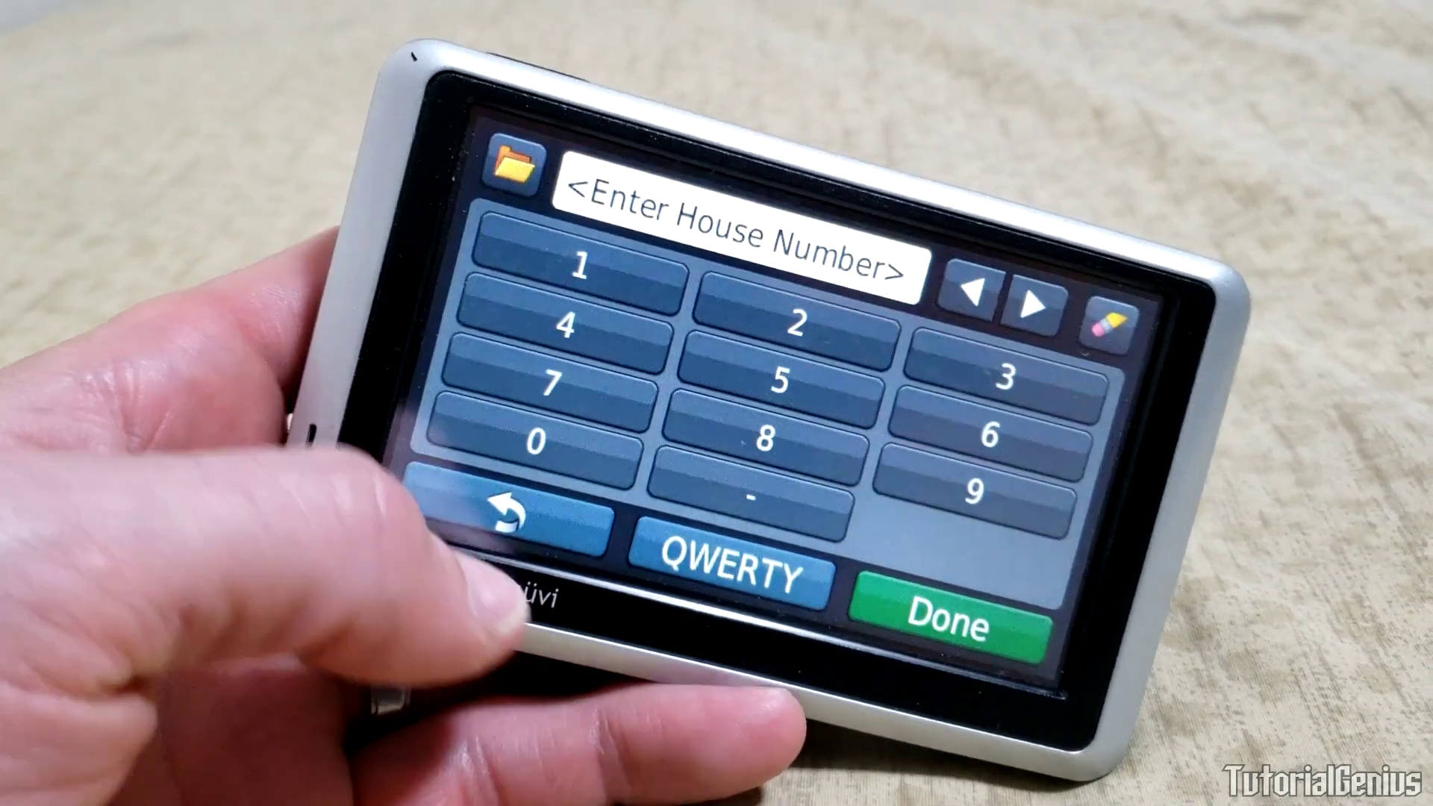
click(515, 516)
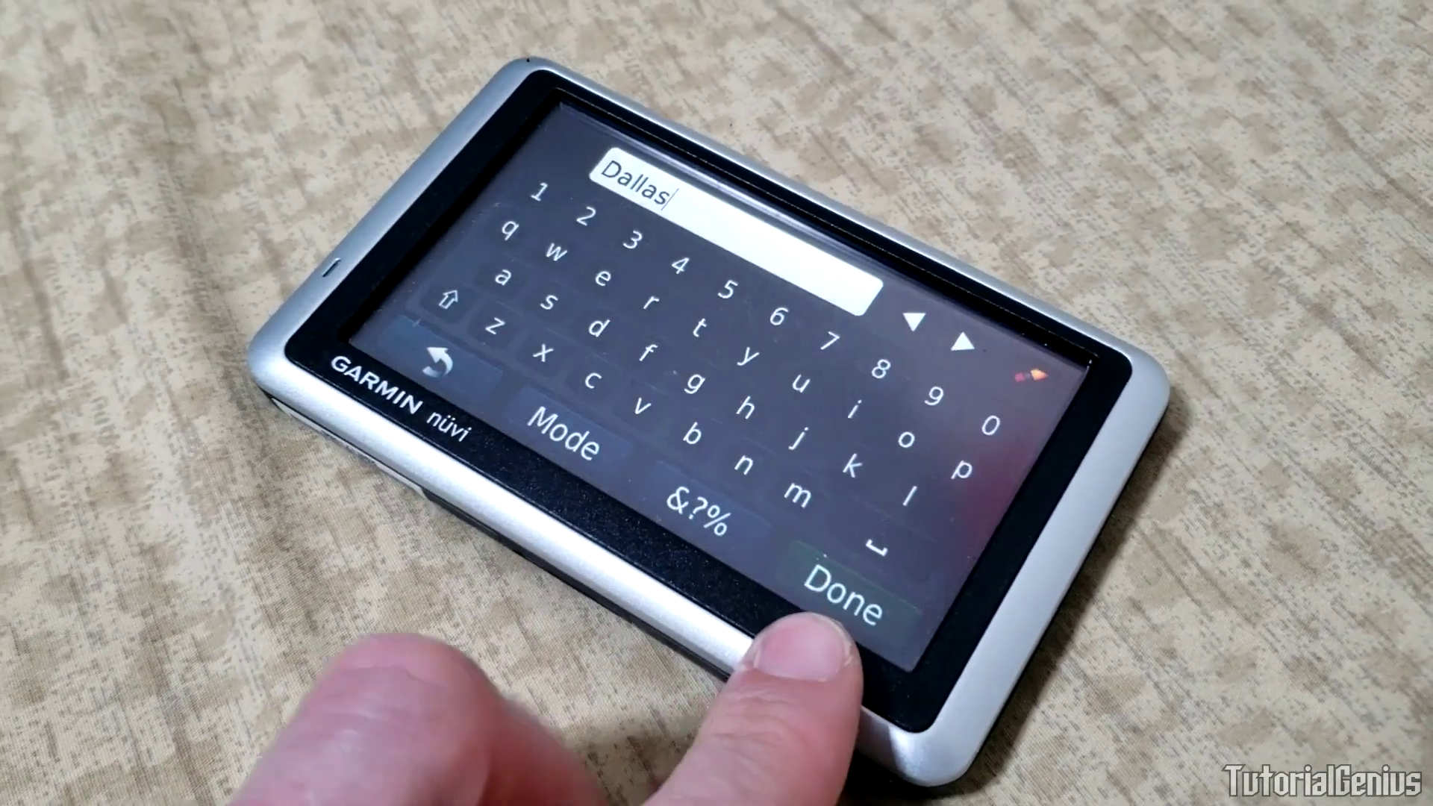
click(851, 571)
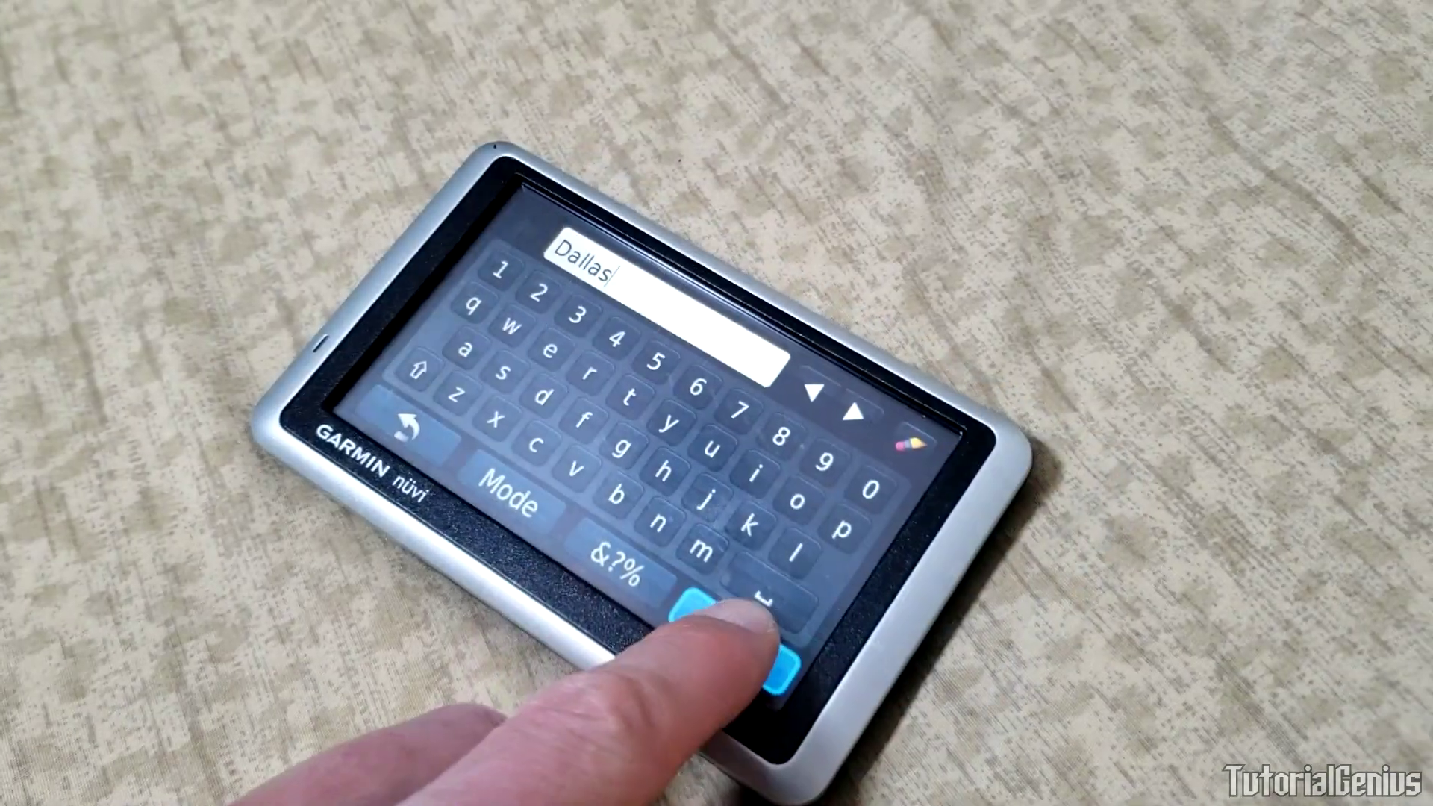
click(761, 620)
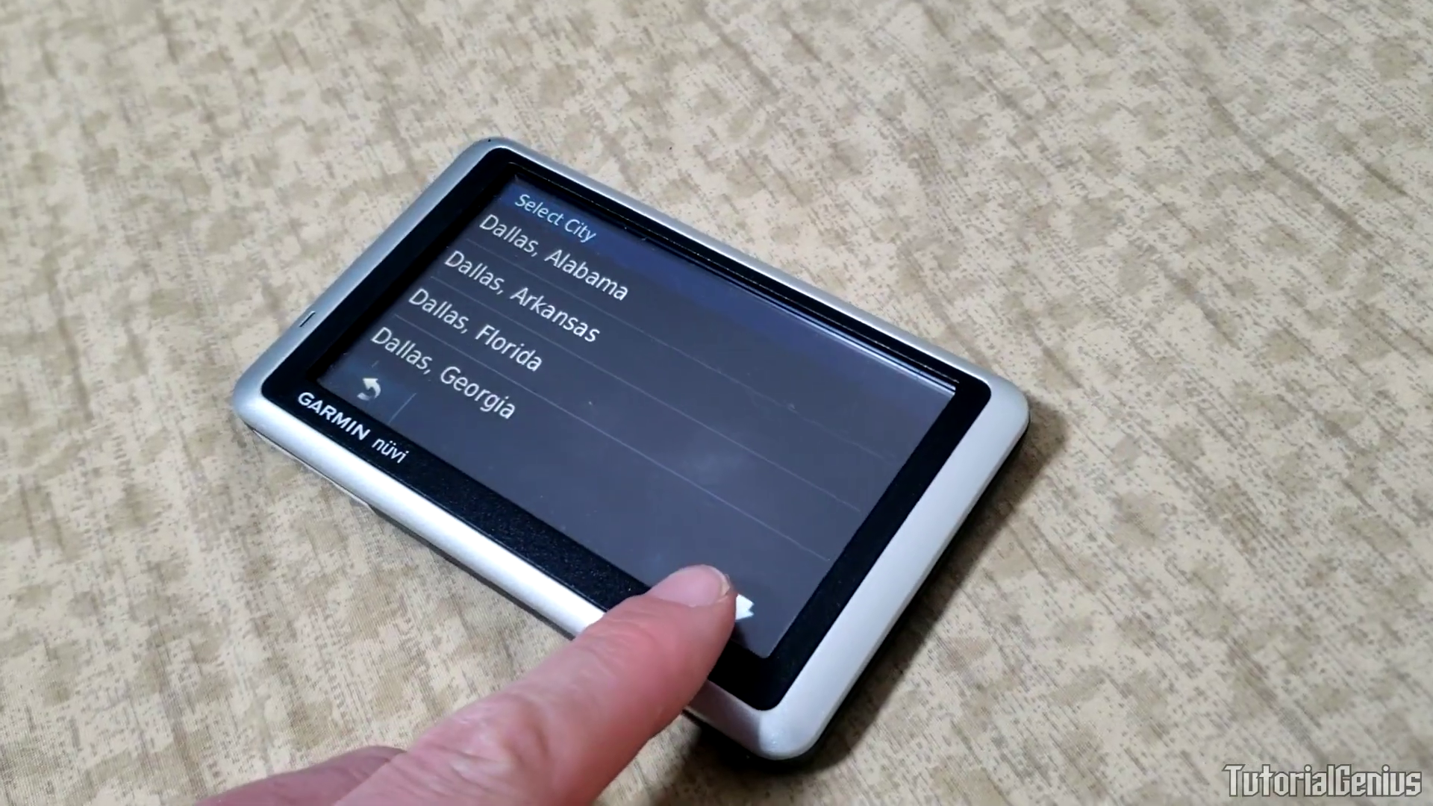
click(752, 624)
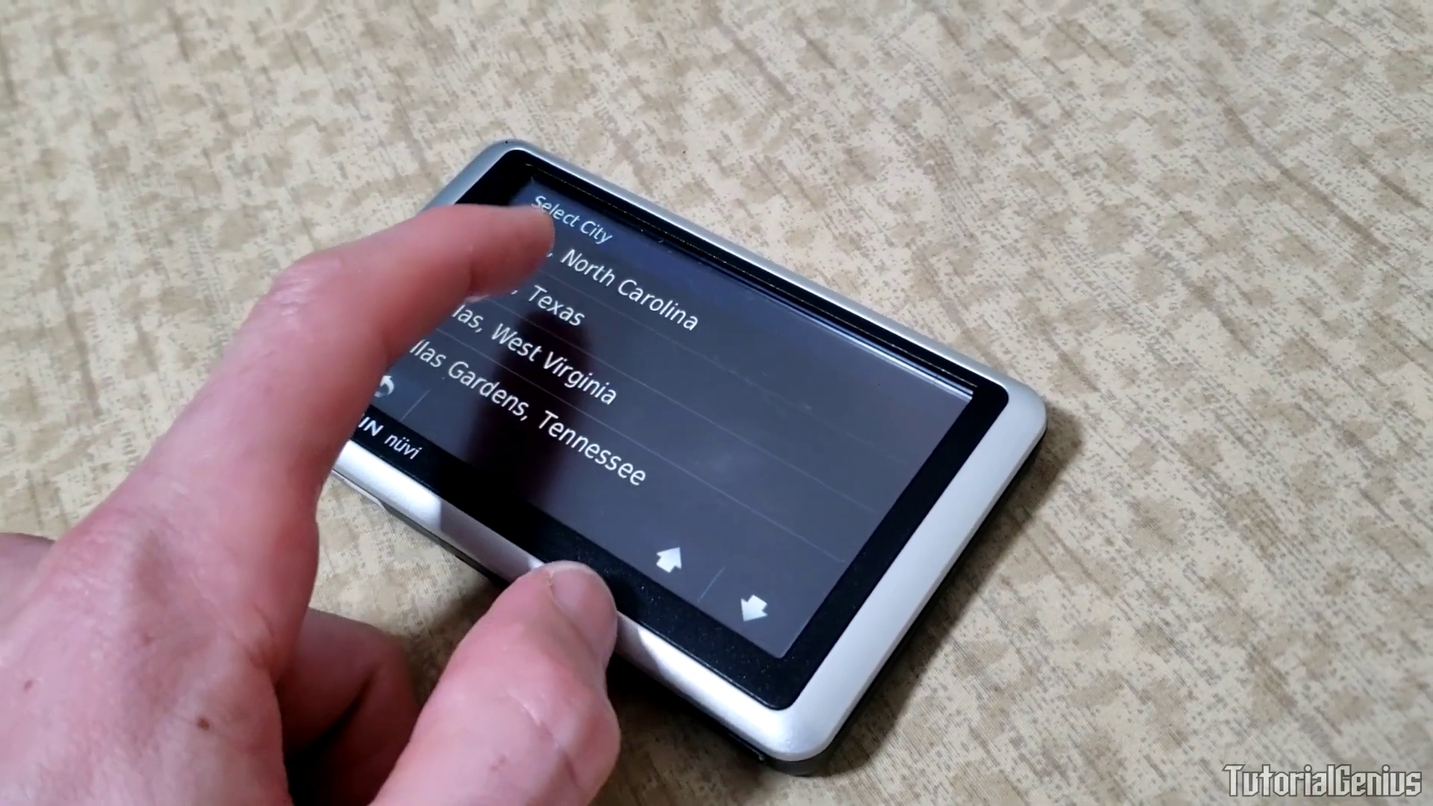
click(560, 313)
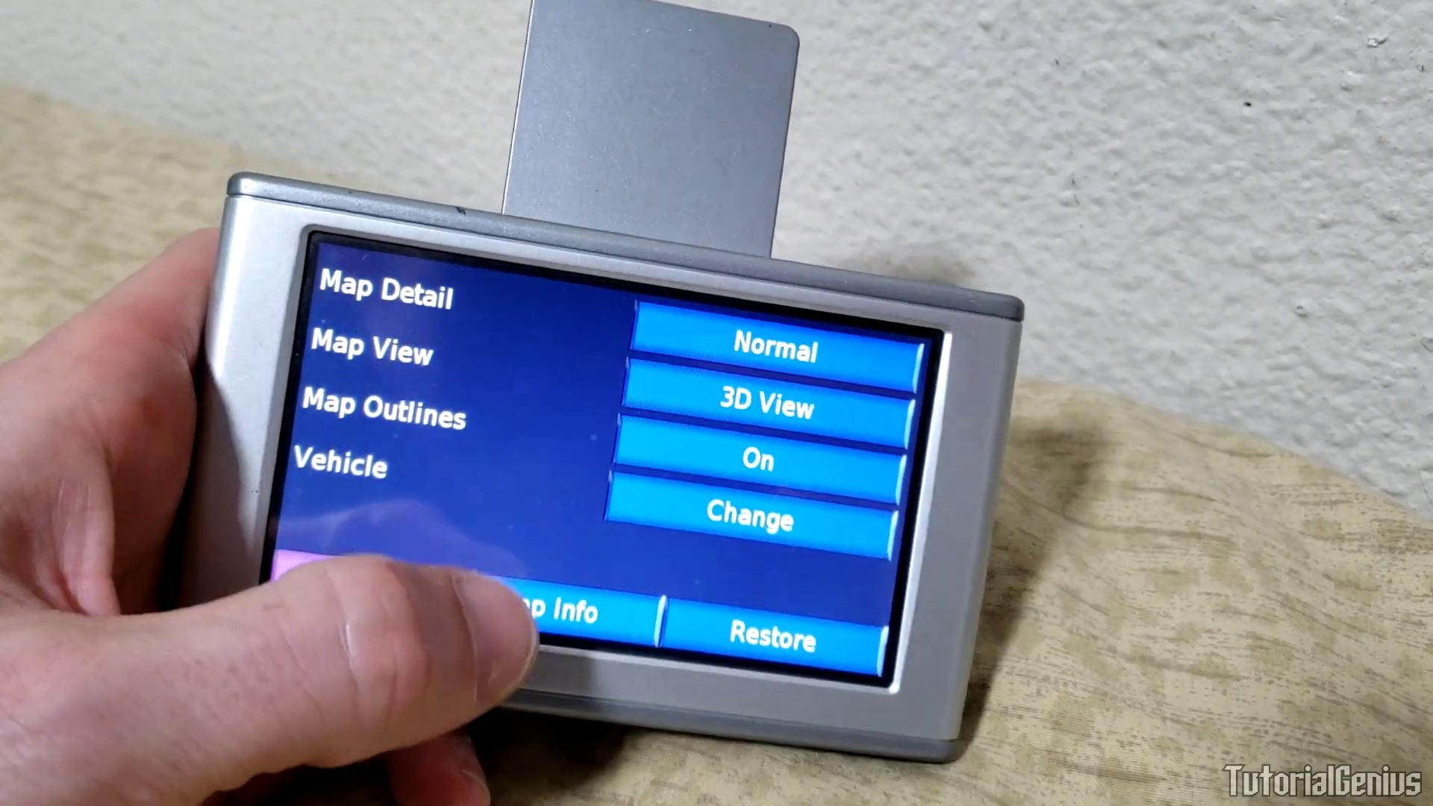
Step: Check that Map Info lists OpenMapChest United States West 2022.04.15, then return to the main menu
click(560, 609)
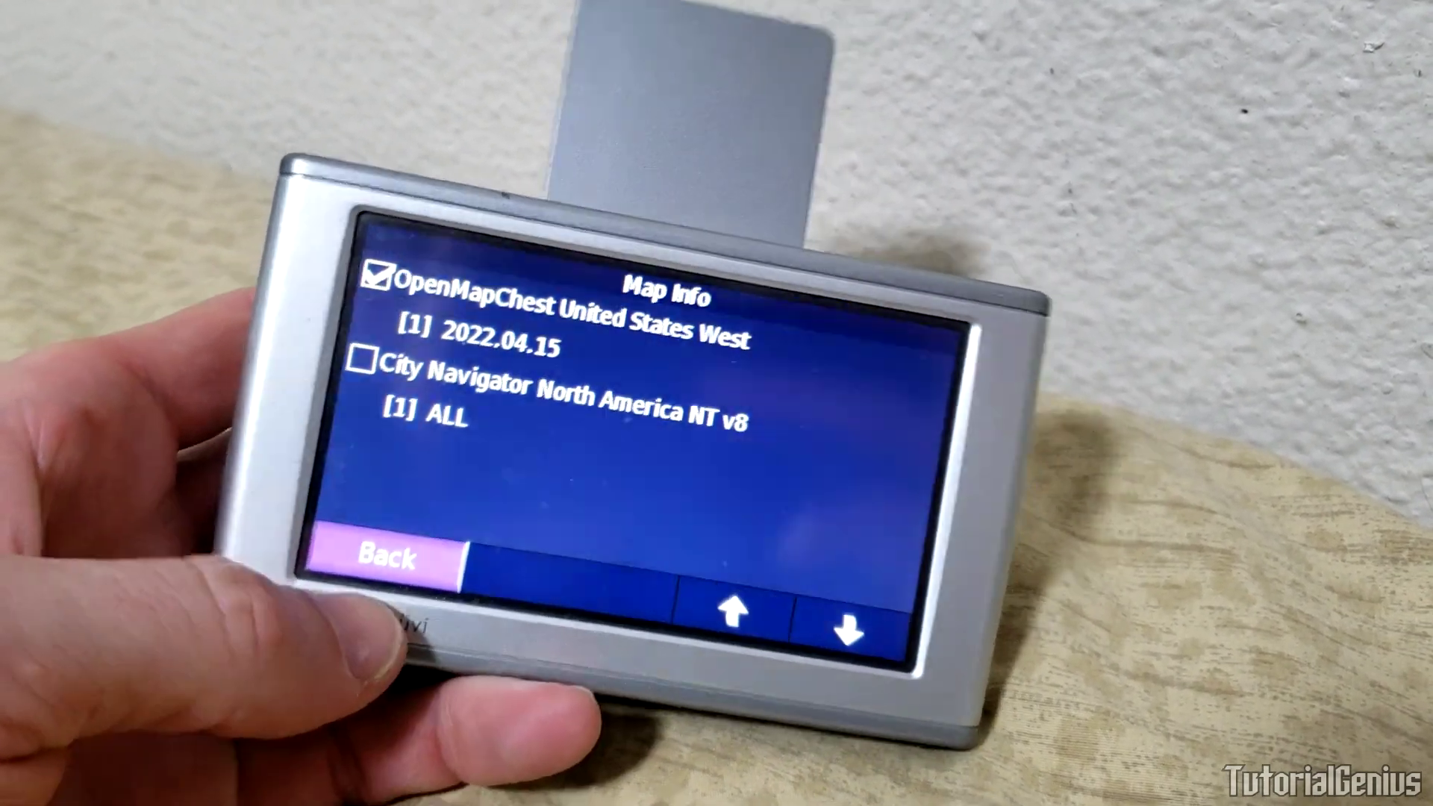
click(379, 565)
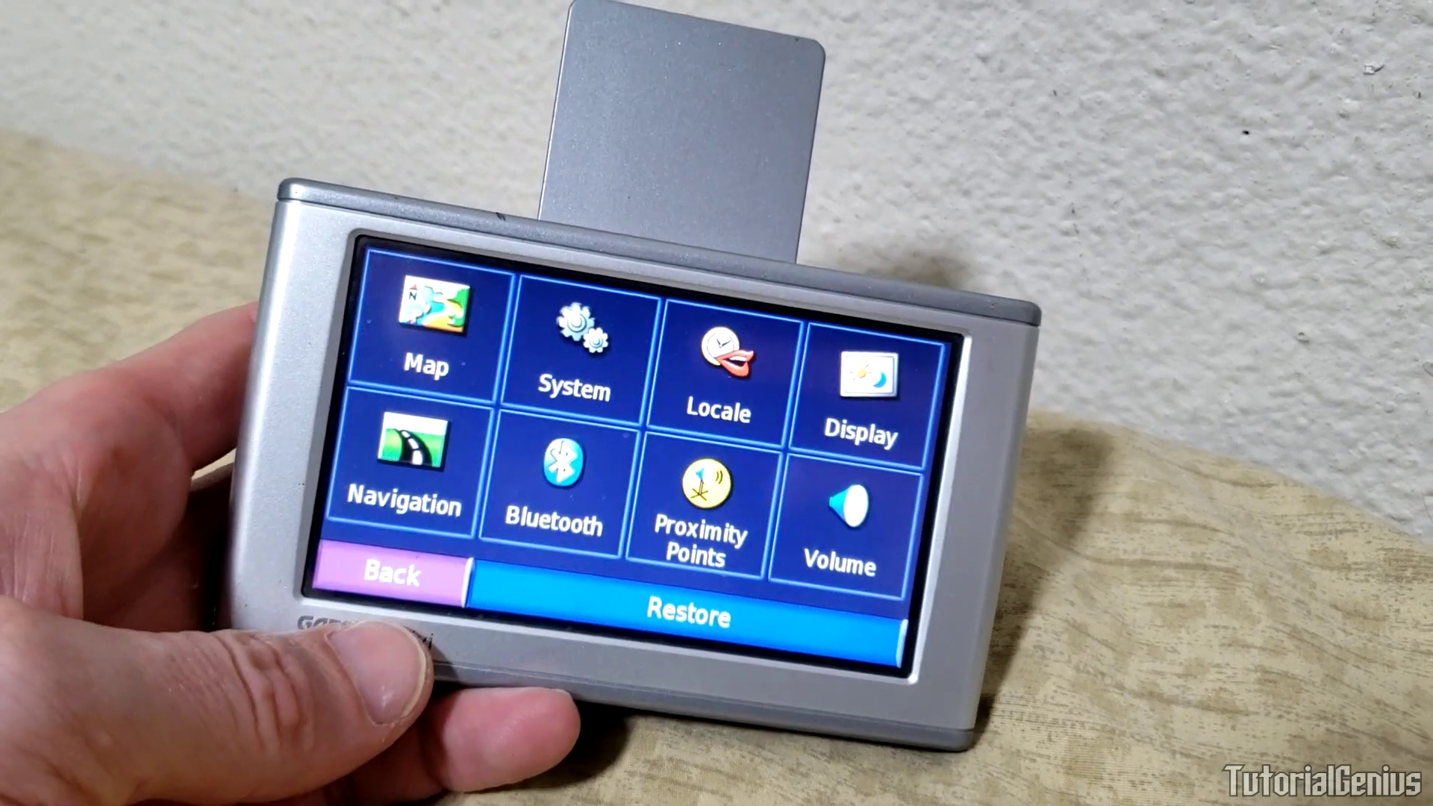
click(379, 565)
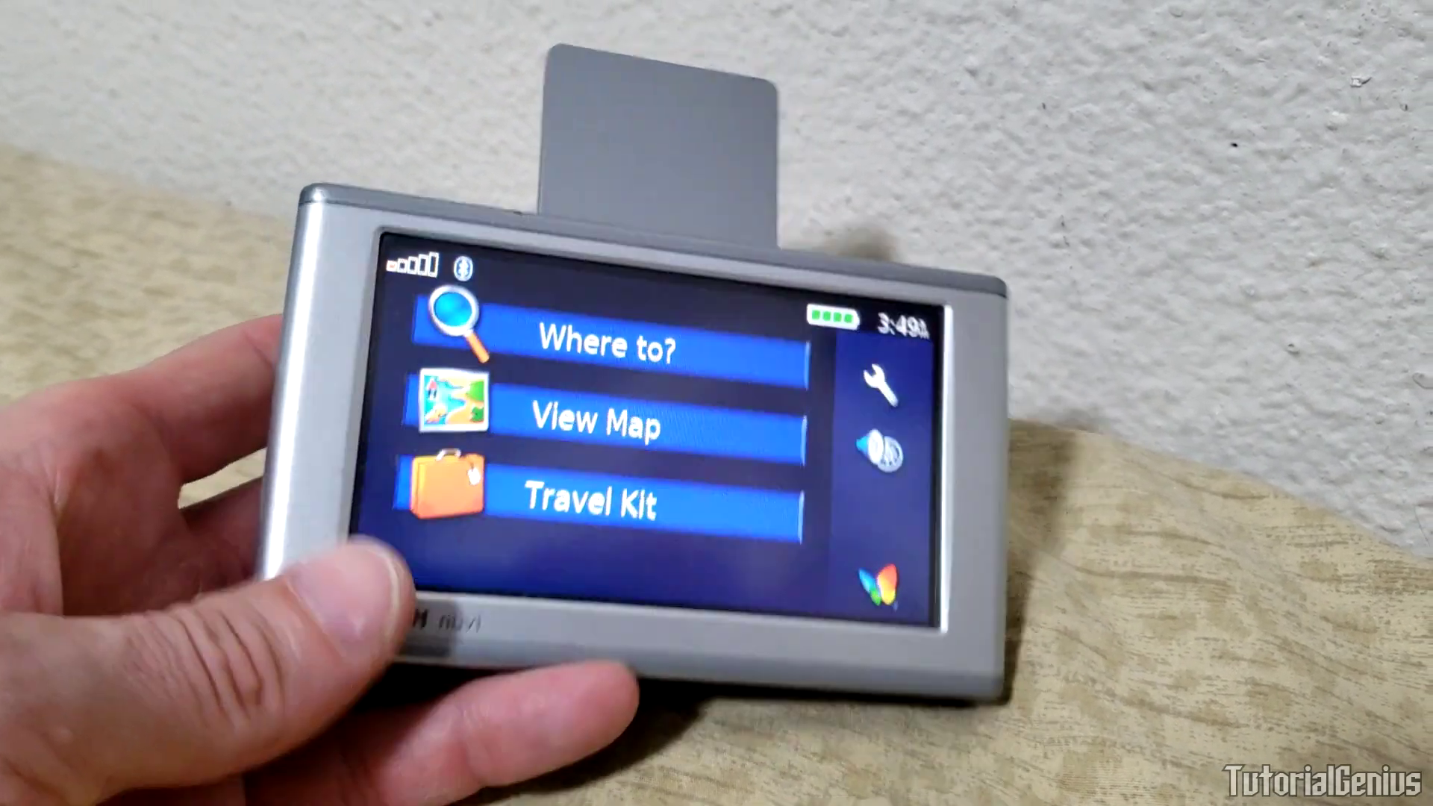